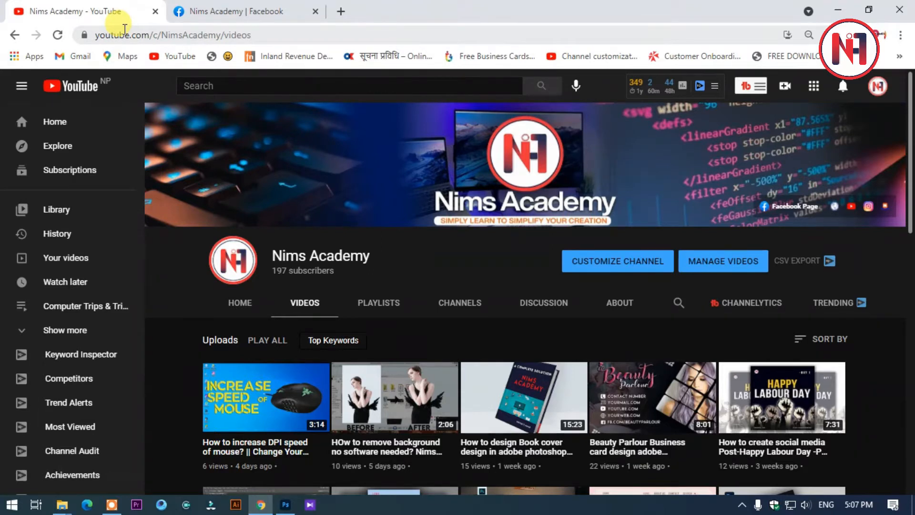
Switch to Photoshop and start a new print document named "Id card design Business"
left_click(284, 504)
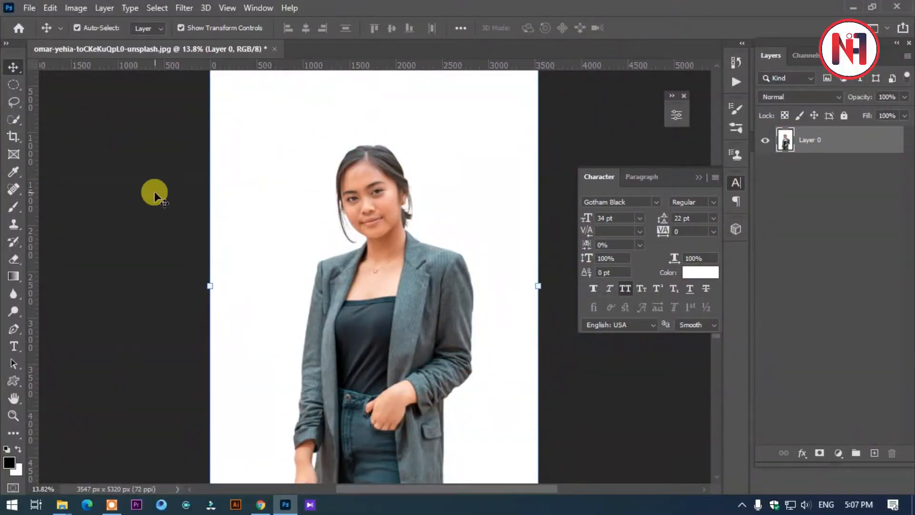
key("ctrl+0")
key("ctrl+n")
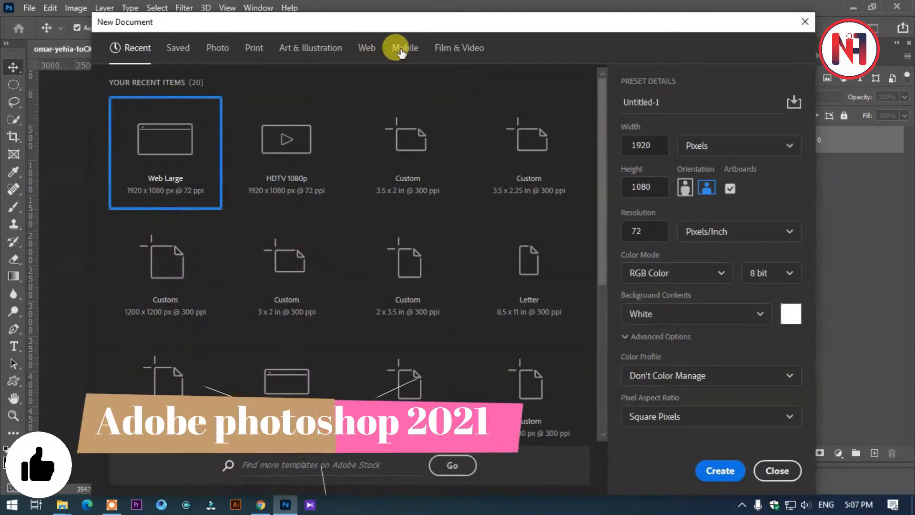
left_click(254, 48)
left_click(672, 100)
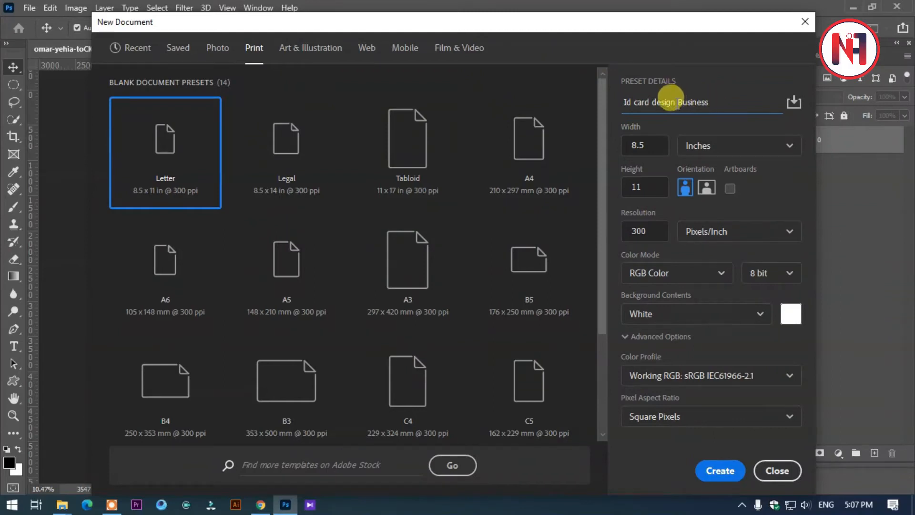
Set the new document to 3 by 2 inches, landscape, in CMYK Color, and create it
left_click(639, 144)
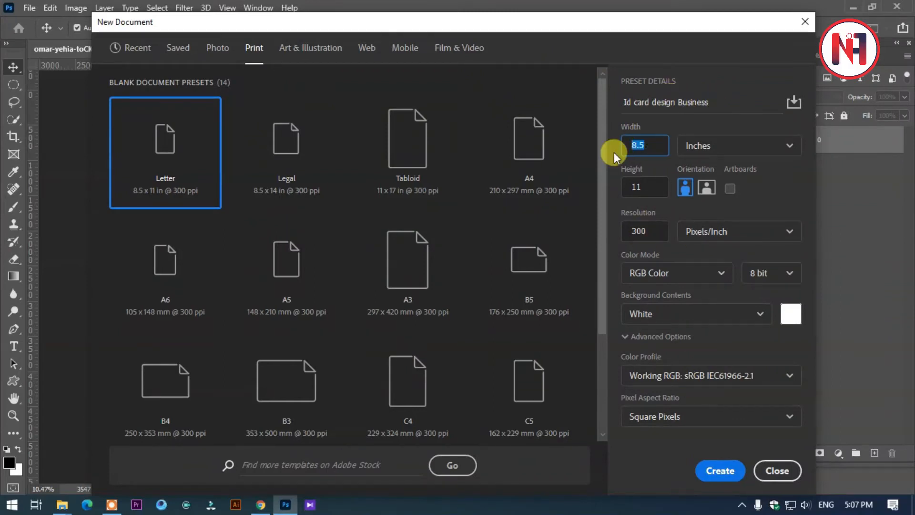
type("3")
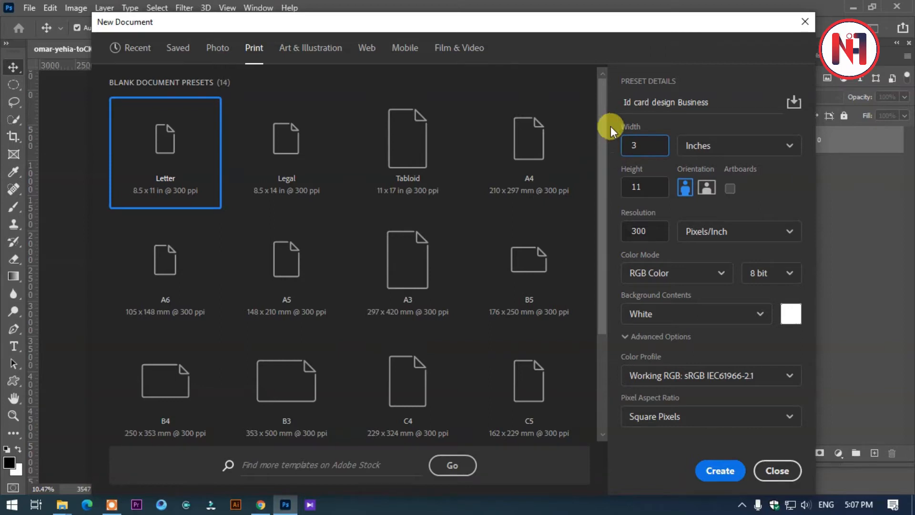
double_click(646, 185)
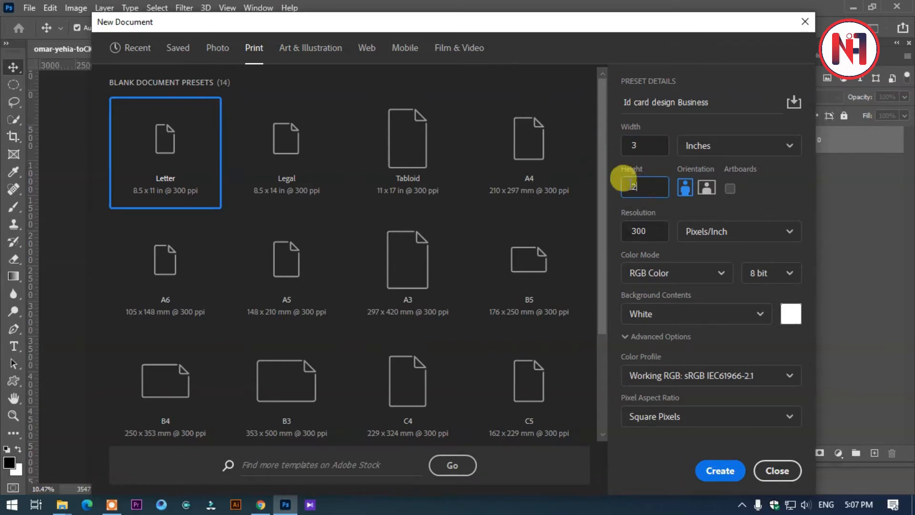
left_click(704, 192)
left_click(680, 273)
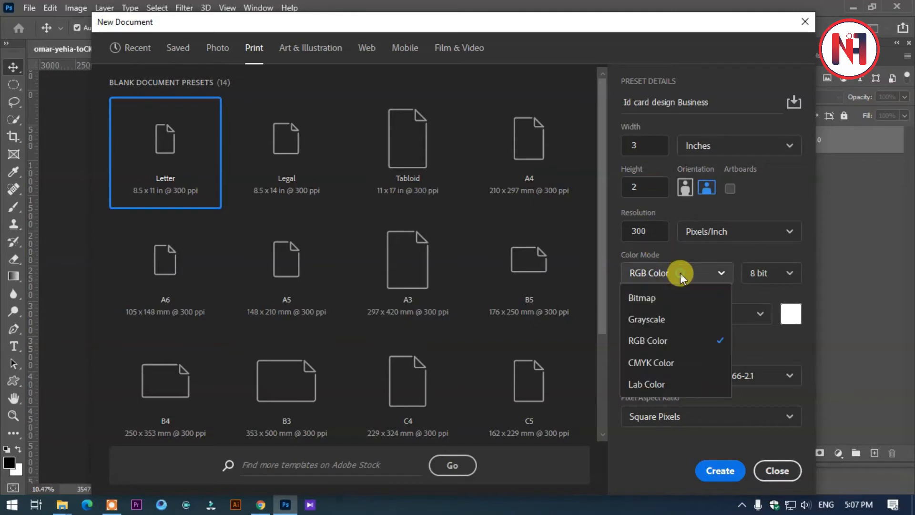
left_click(651, 362)
left_click(719, 471)
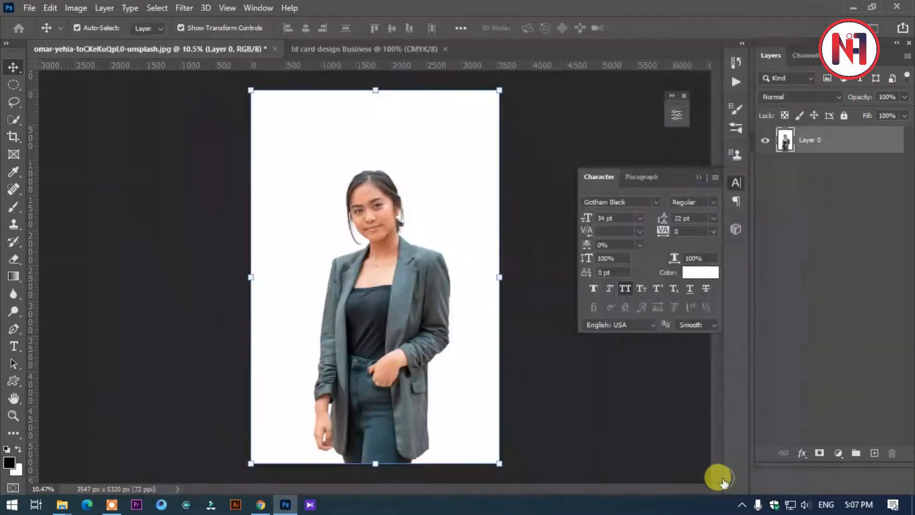
key("ctrl+0")
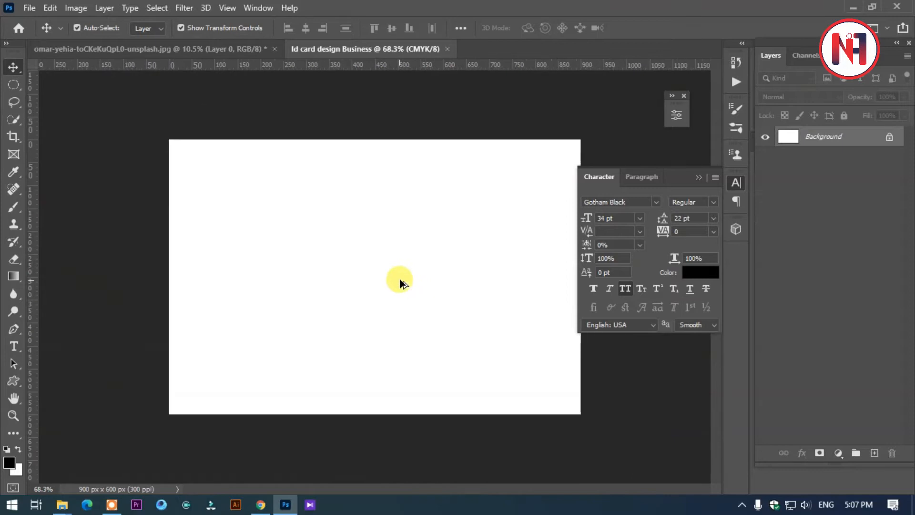
Add a guide layout with one column, one row and 20 px margins on all four sides
left_click(703, 177)
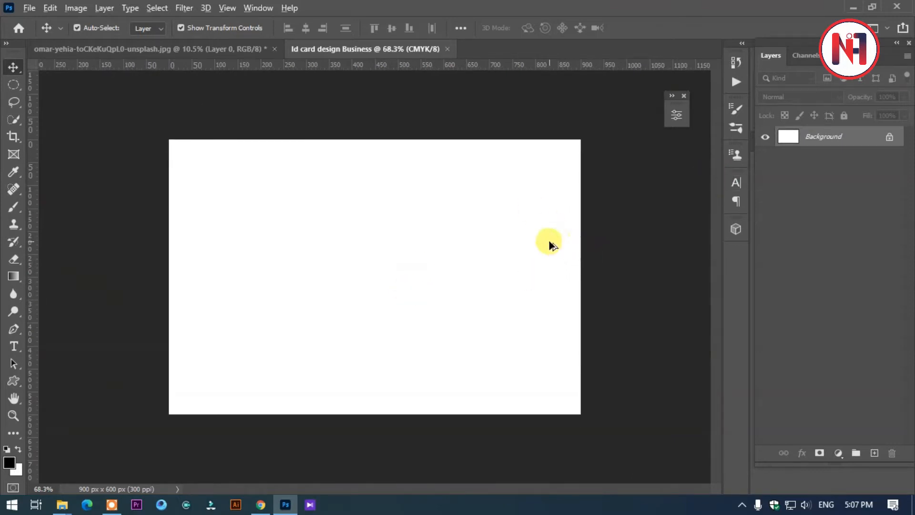
scroll(543, 241, "down", 2)
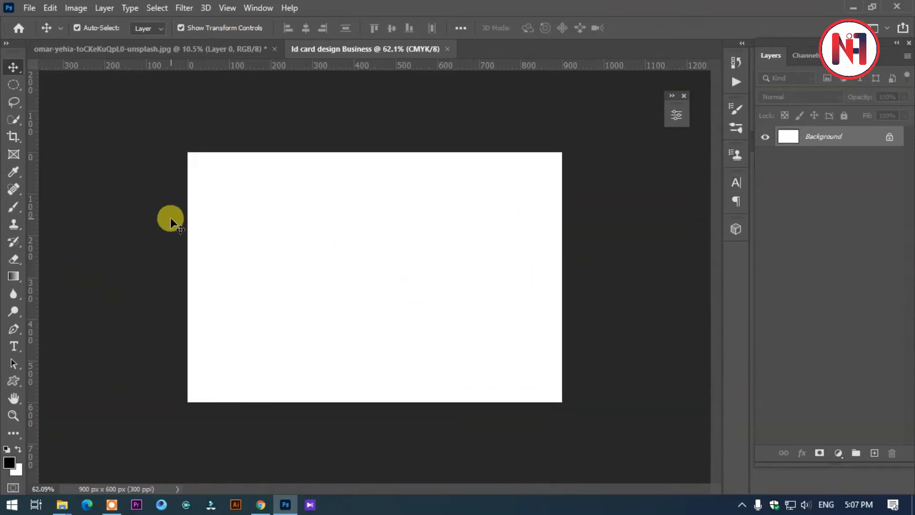
left_click(176, 8)
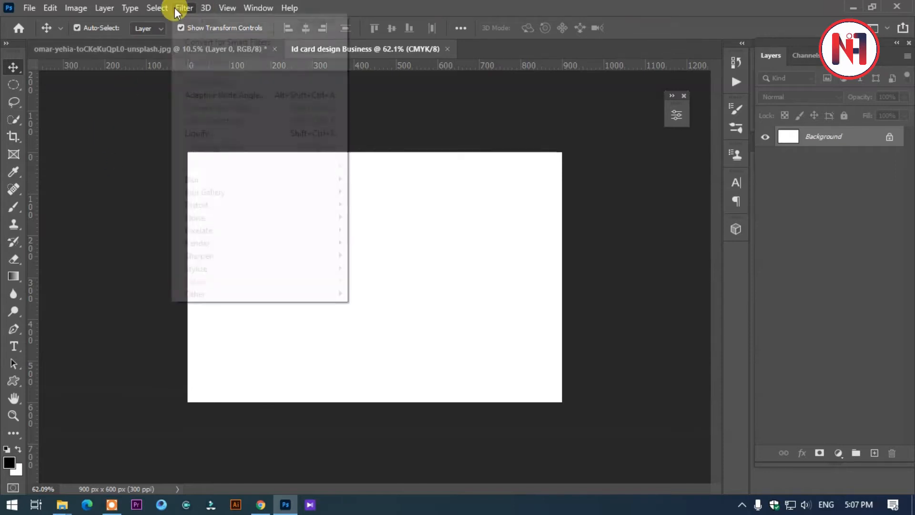
mouse_move(227, 8)
left_click(260, 423)
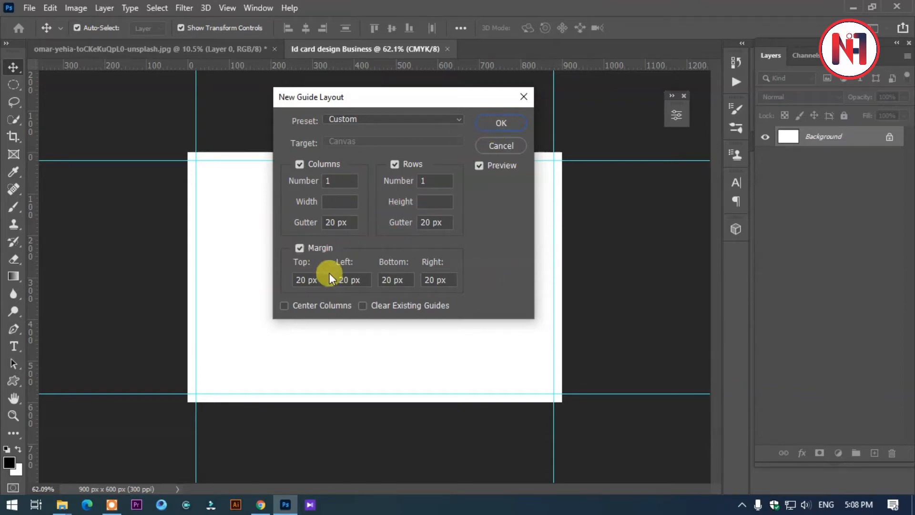
left_click(493, 125)
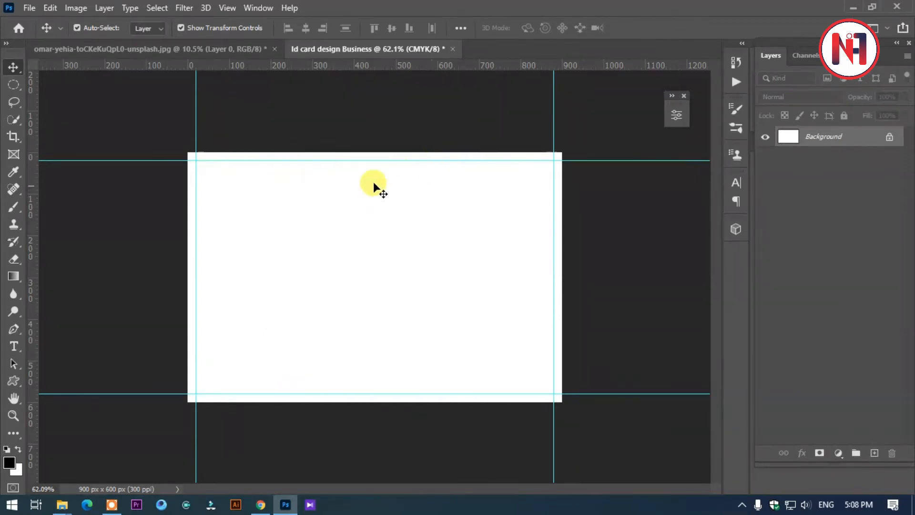
Draw a rectangle about 942 by 646 px covering the whole canvas
scroll(373, 182, "down", 2)
scroll(347, 180, "up", 2)
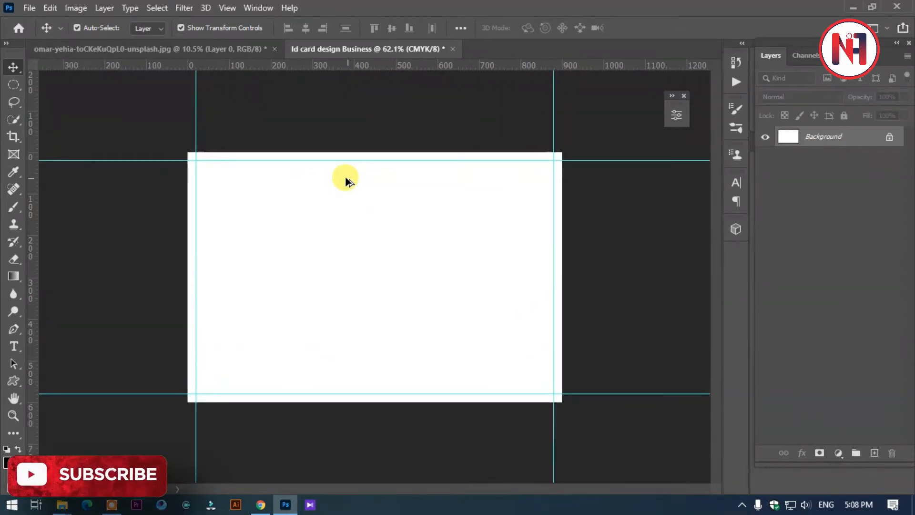
left_click(16, 381)
left_click(32, 382)
left_click_drag(181, 141, 571, 408)
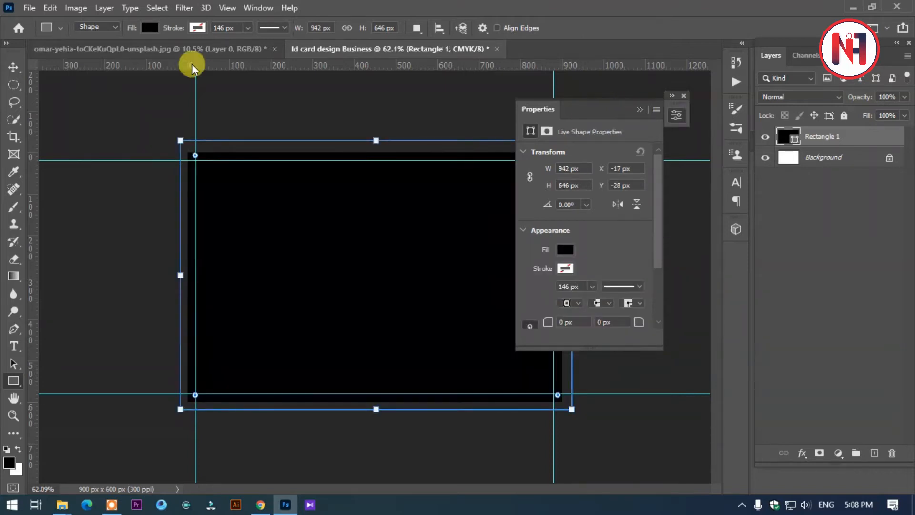
Fill the background rectangle with a dark navy blue from the recently used colors
left_click(149, 28)
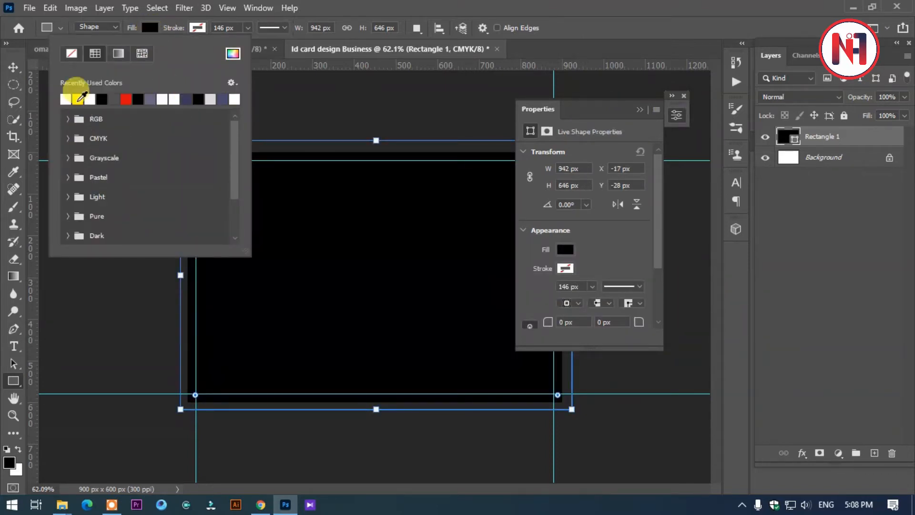
left_click(220, 98)
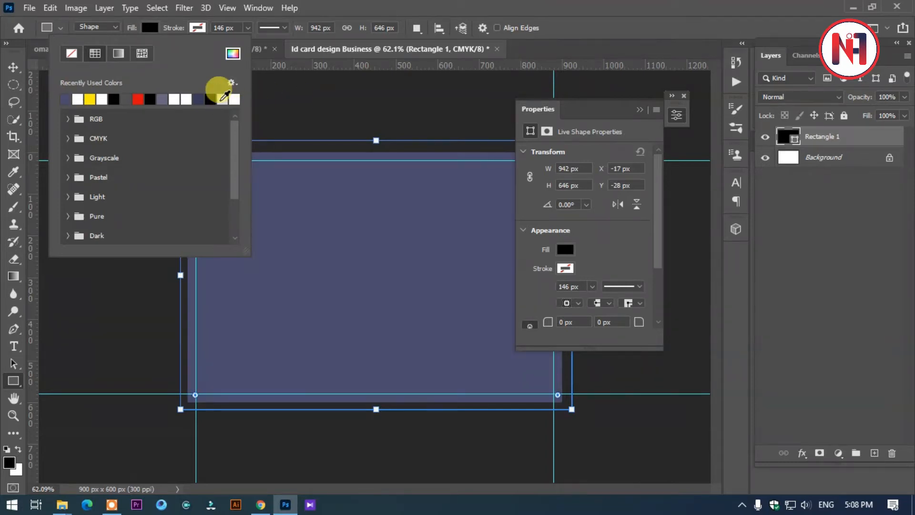
left_click(232, 67)
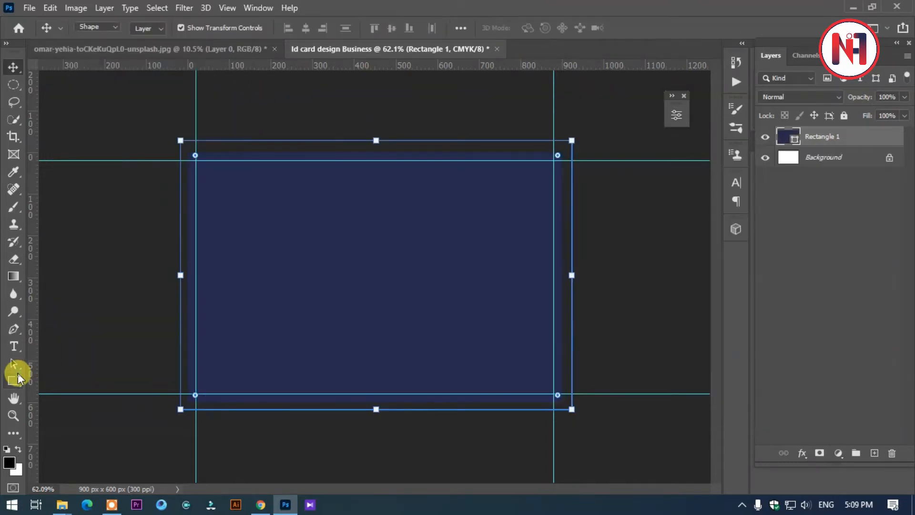
Draw an ellipse about 510 by 329 px overlapping the card's lower-right corner
right_click(14, 380)
left_click(59, 406)
left_click_drag(447, 343, 658, 478)
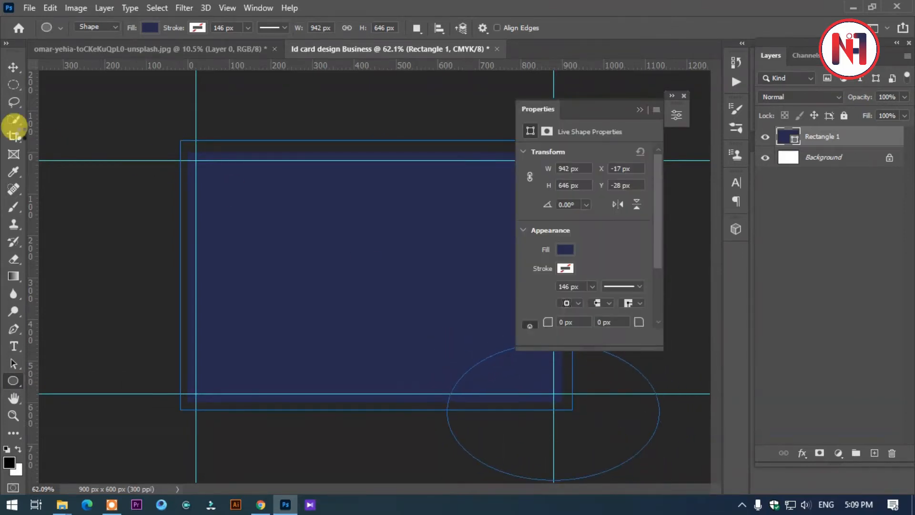
left_click(10, 66)
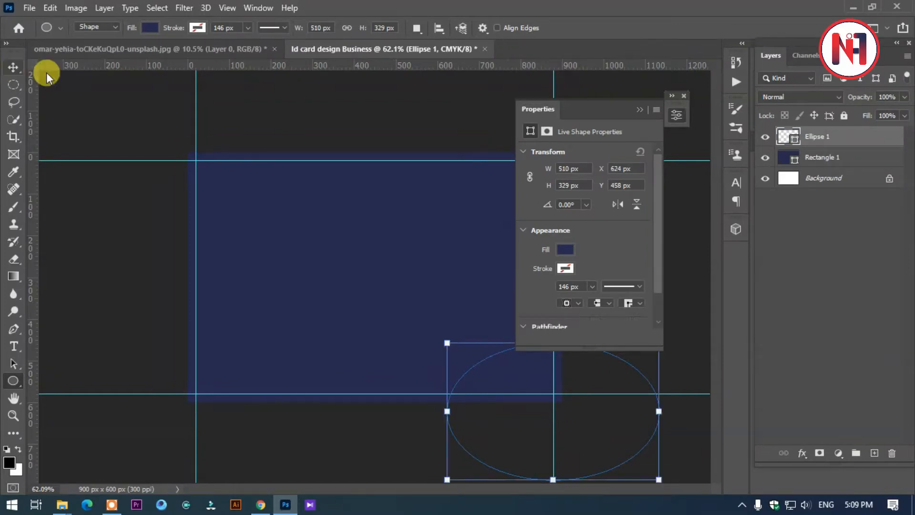
Change the ellipse's fill to light gray #c8c8c8
double_click(782, 126)
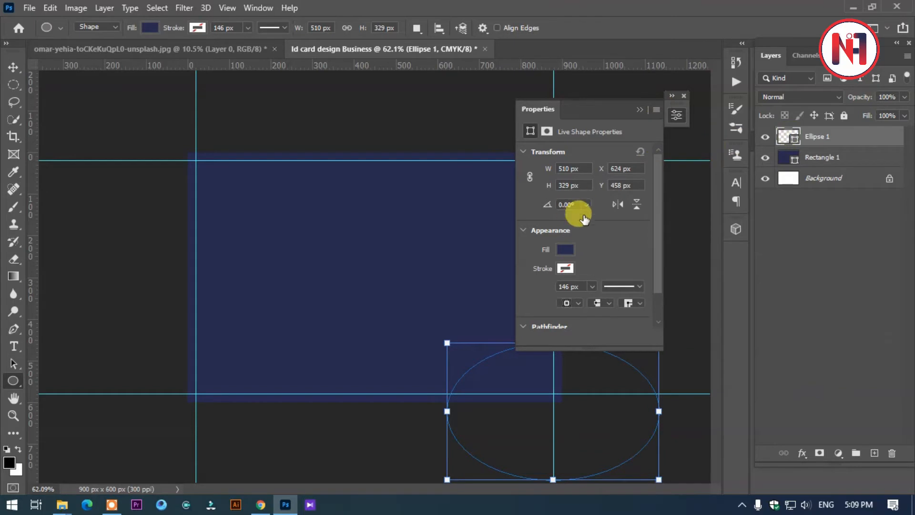
left_click_drag(567, 228, 544, 249)
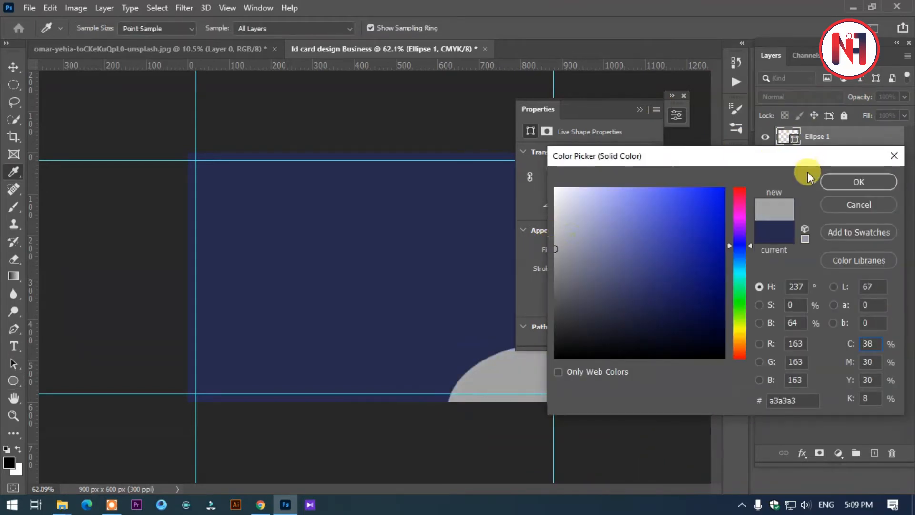
left_click_drag(576, 203, 541, 219)
left_click(843, 182)
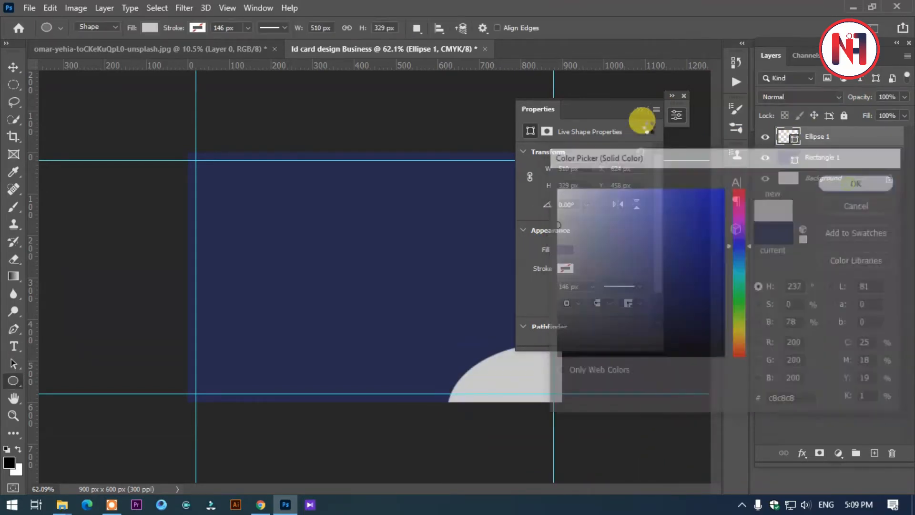
left_click(640, 111)
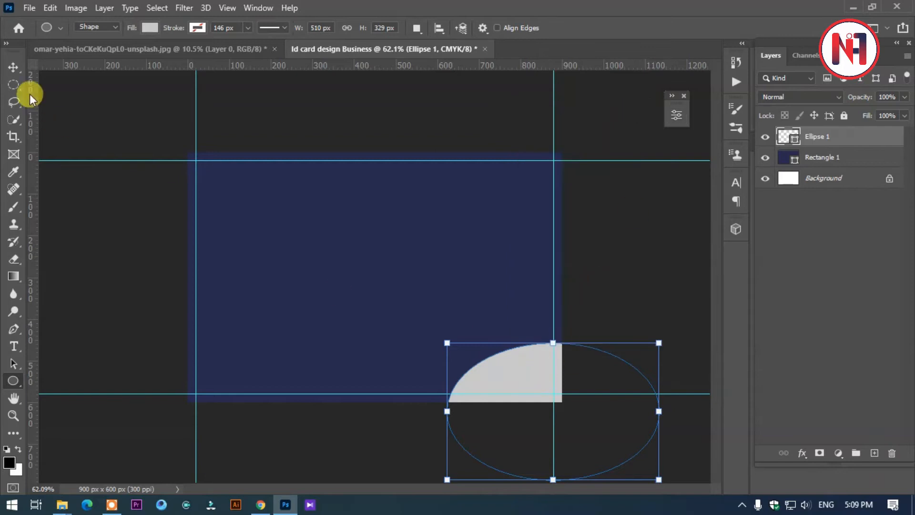
Move the gray ellipse to the card's lower-left corner and rotate it by about 24 degrees
key("v")
left_click_drag(502, 366, 429, 370)
left_click_drag(592, 330, 564, 272)
left_click_drag(542, 361, 242, 374)
left_click_drag(230, 295, 347, 433)
left_click_drag(232, 412, 262, 354)
left_click_drag(364, 395, 335, 351)
left_click_drag(270, 355, 261, 370)
left_click_drag(394, 362, 398, 355)
left_click_drag(246, 355, 233, 387)
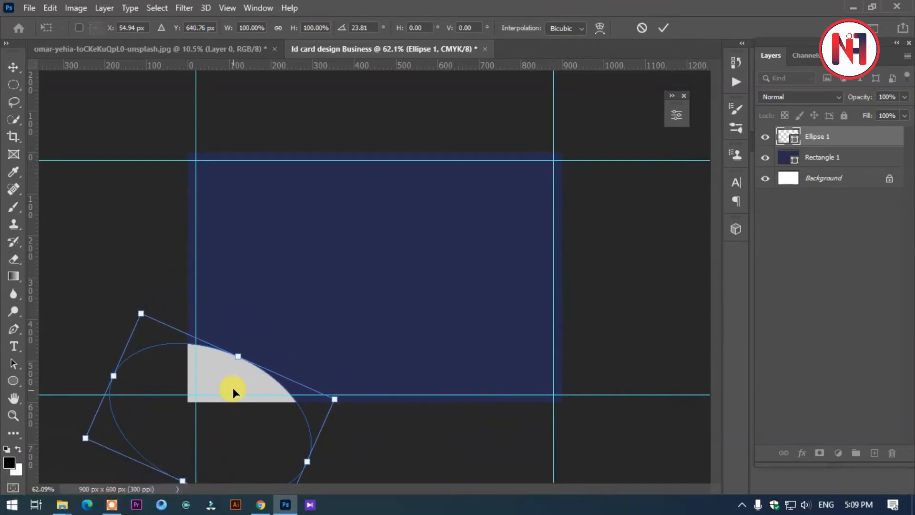
key("Return")
Duplicate the gray ellipse, place the copy beneath the original in the layer order, and nudge it slightly upward
key("ctrl+j")
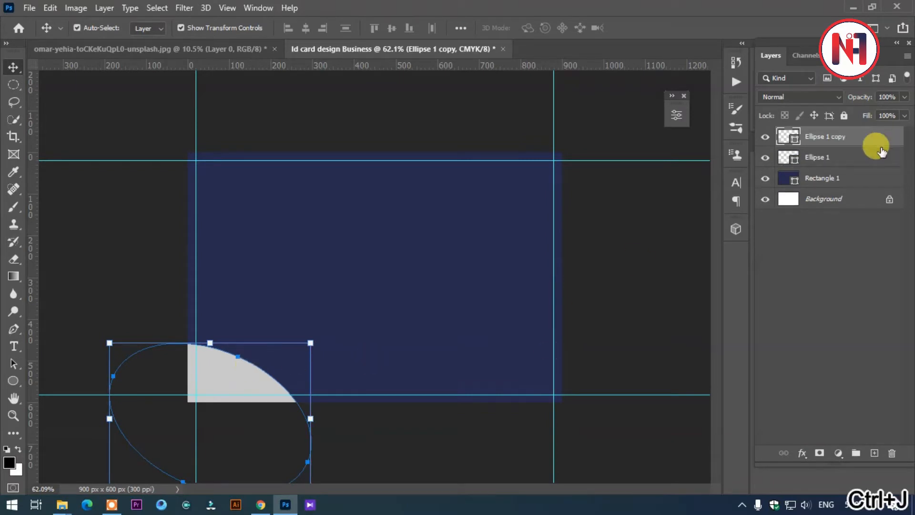
left_click_drag(828, 137, 828, 176)
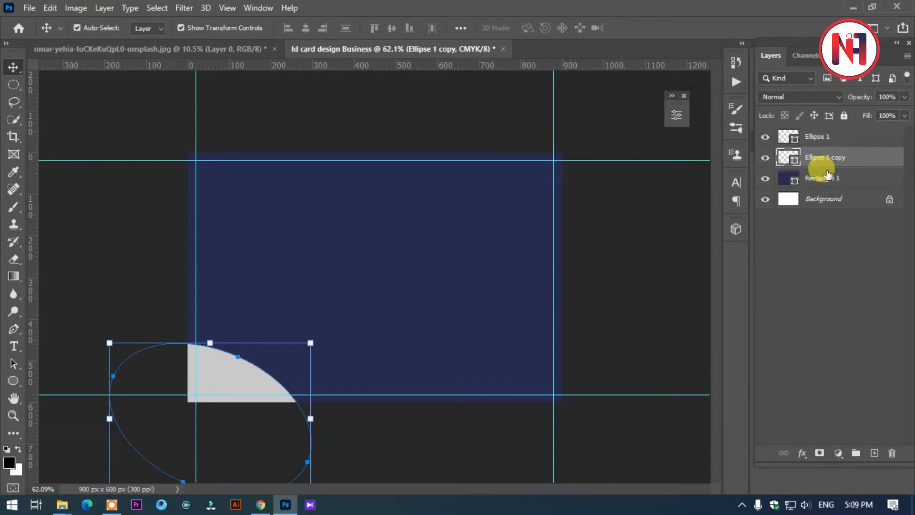
key("Up")
key("Up")
key("Up")
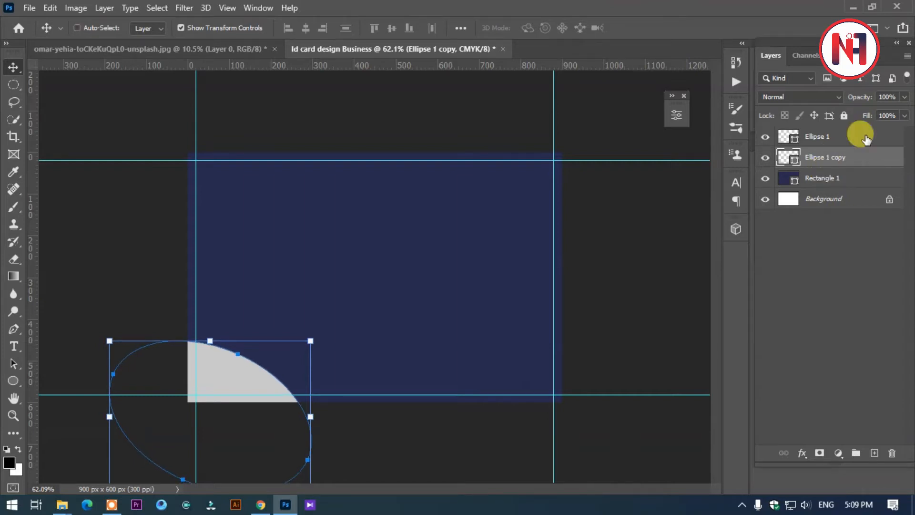
Duplicate the first ellipse copy, place the new copy beneath it, and nudge it slightly upward
key("ctrl+j")
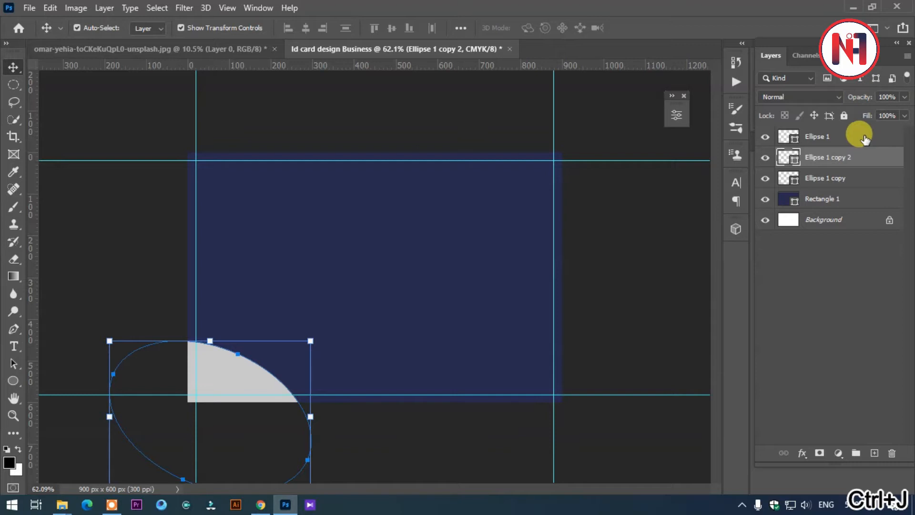
left_click_drag(837, 155, 839, 184)
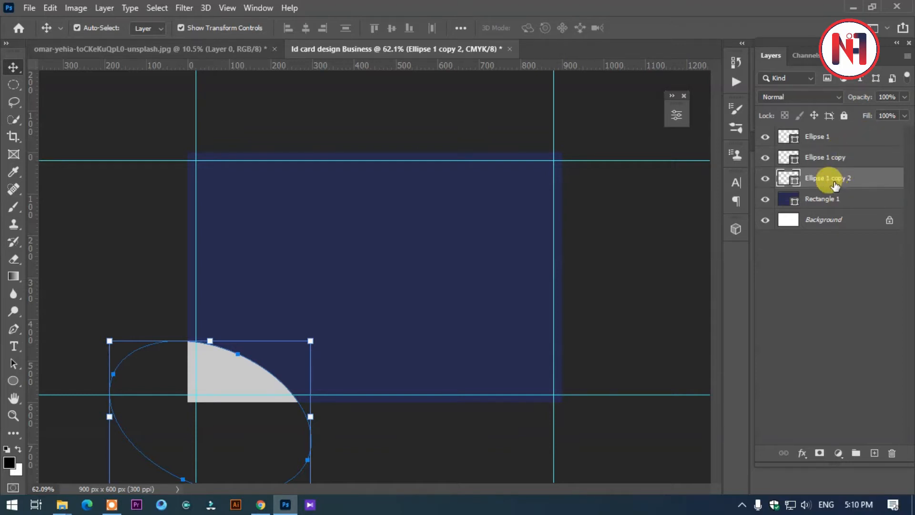
key("Up")
key("Up")
key("Up")
key("Up")
key("Up")
key("Up")
key("Up")
key("Up")
key("Up")
key("Up")
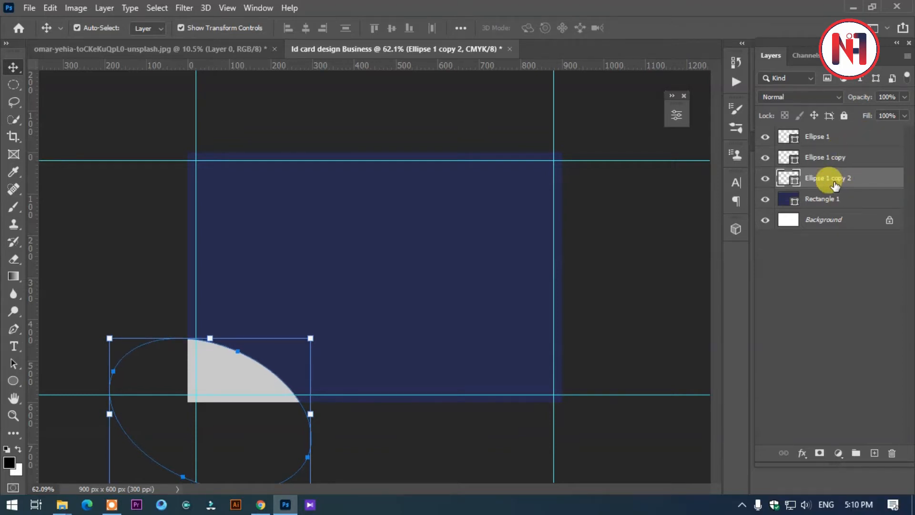
Duplicate the second ellipse copy, place the third copy directly above the navy rectangle, and nudge it slightly upward
key("ctrl+j")
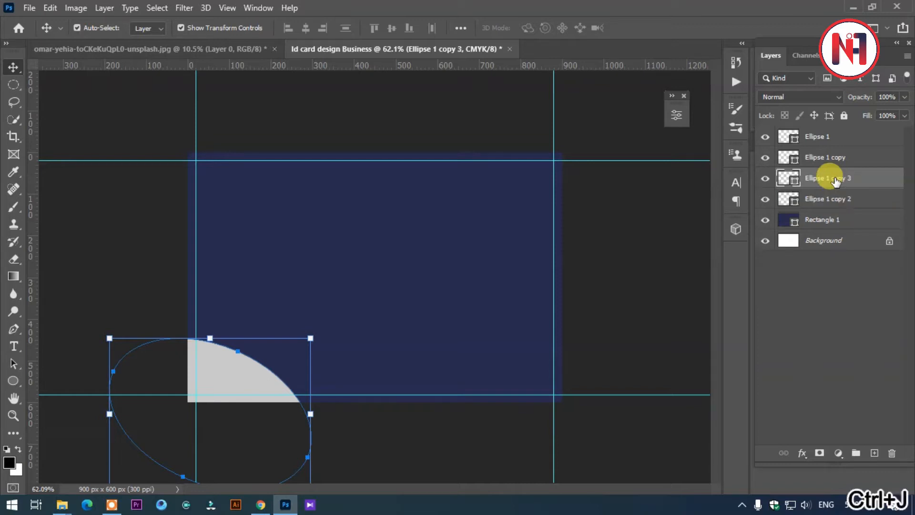
left_click_drag(851, 183, 854, 207)
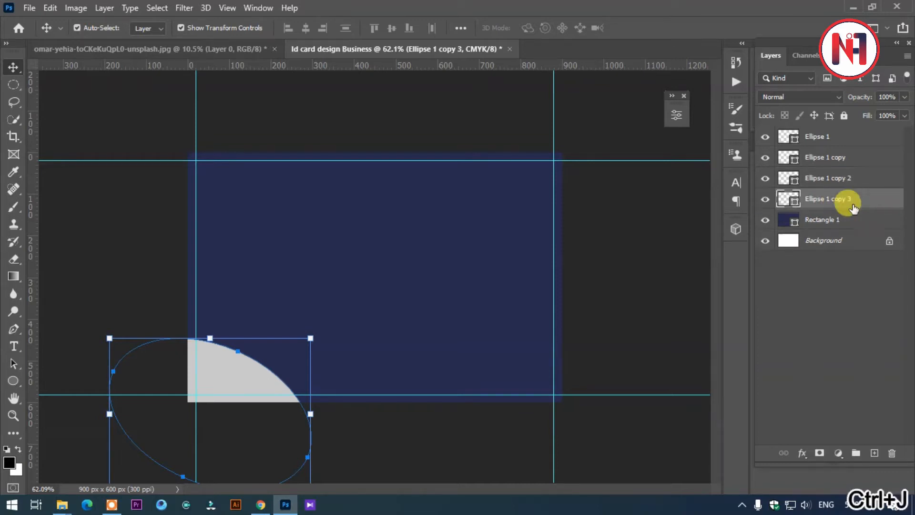
key("Up")
key("Up")
key("Up")
key("Up")
key("Up")
key("Up")
key("Up")
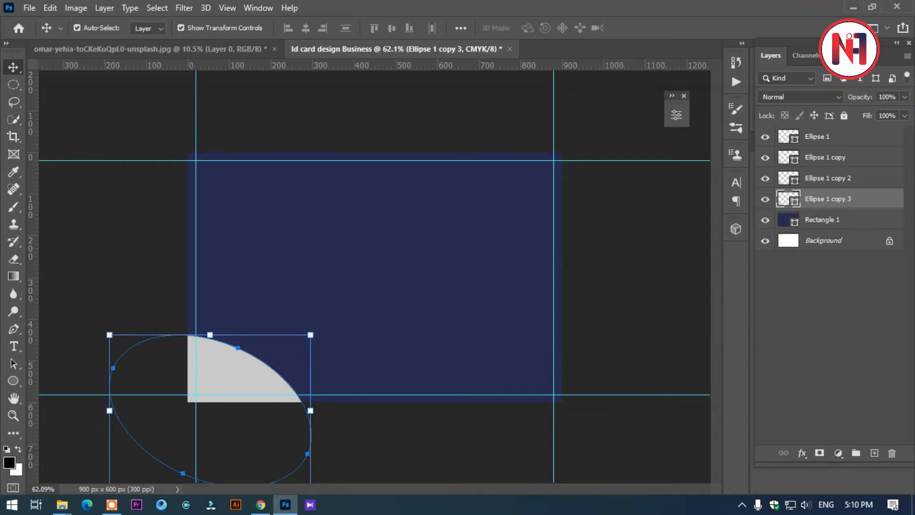
Recolor the topmost ellipse with the card's navy background color, 272950
double_click(787, 137)
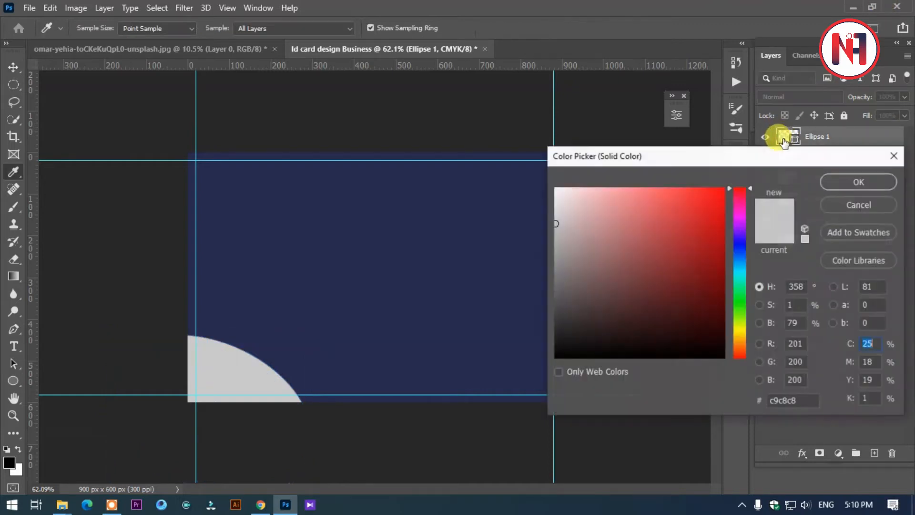
left_click(296, 285)
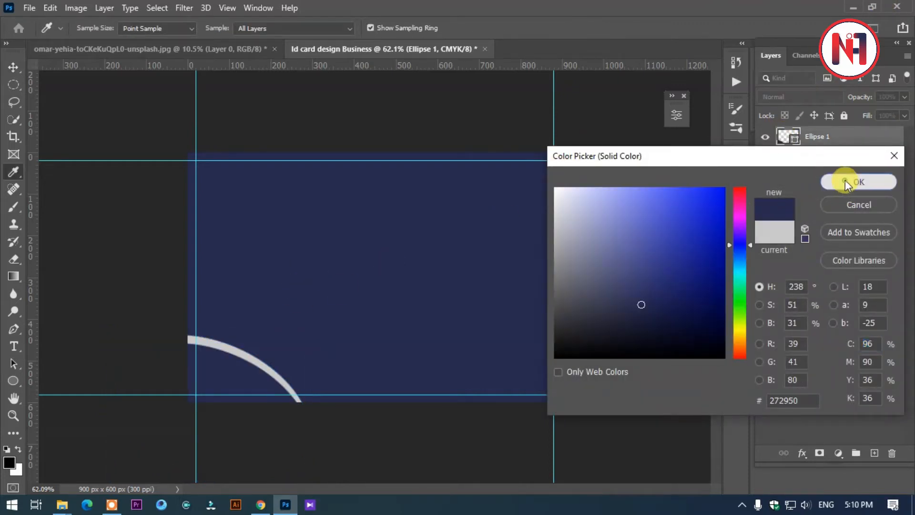
left_click(845, 182)
key("v")
Recolor the first ellipse copy dark gray 5e5e5e and the second ellipse copy a medium gray
left_click(789, 158)
double_click(788, 158)
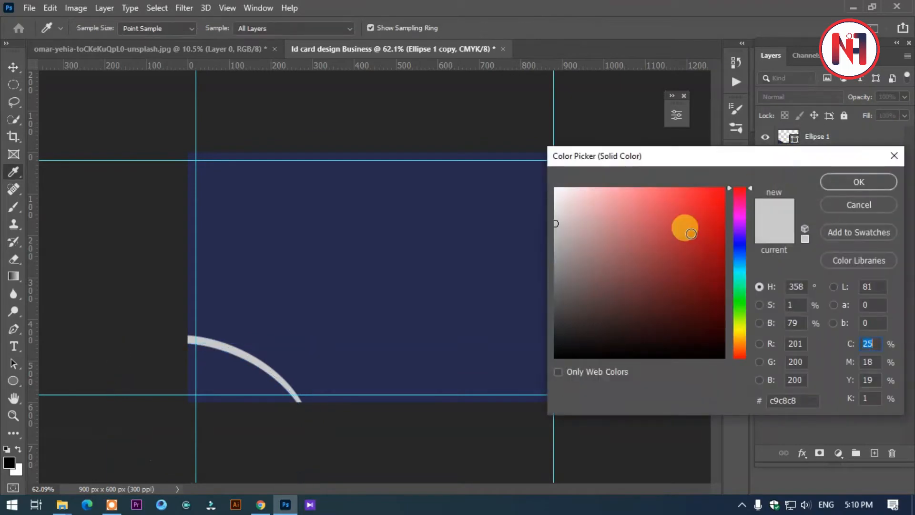
left_click_drag(556, 220, 549, 297)
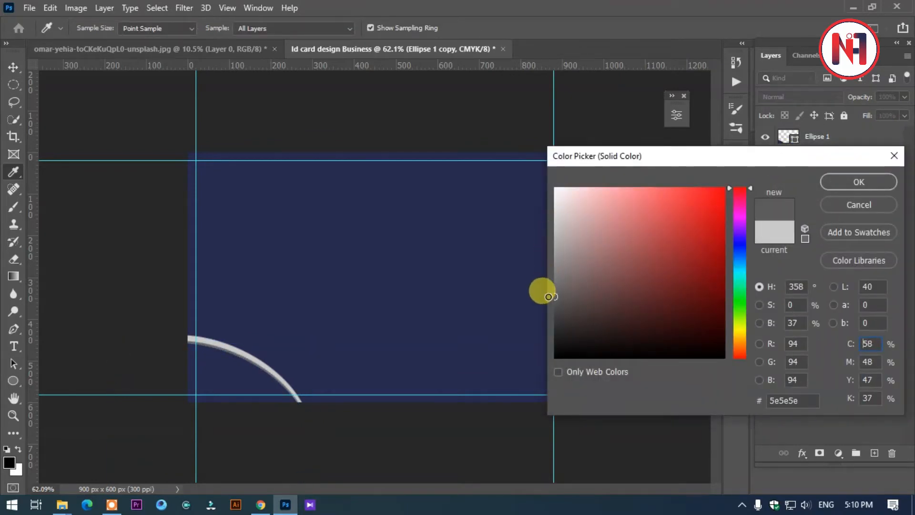
left_click(856, 182)
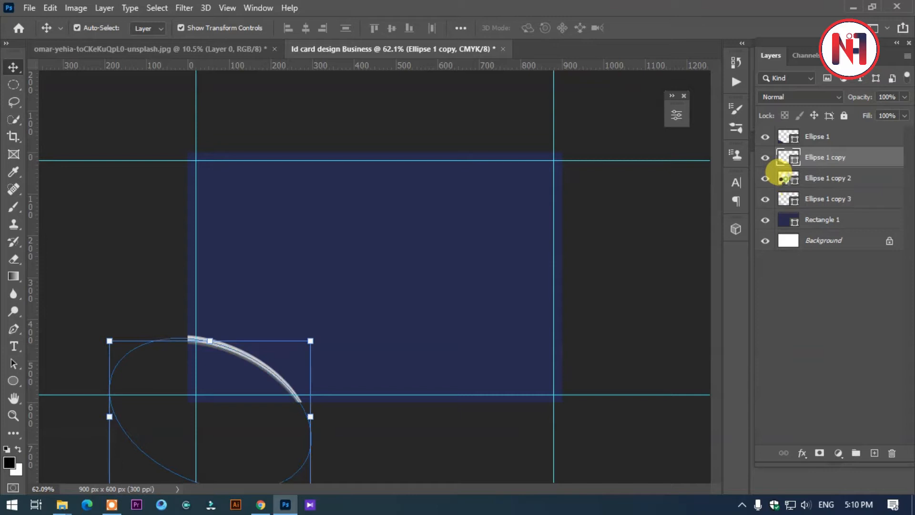
double_click(787, 180)
mouse_move(555, 224)
left_mouse_down()
mouse_move(547, 275)
mouse_move(557, 241)
mouse_move(554, 259)
left_mouse_up()
left_click(857, 183)
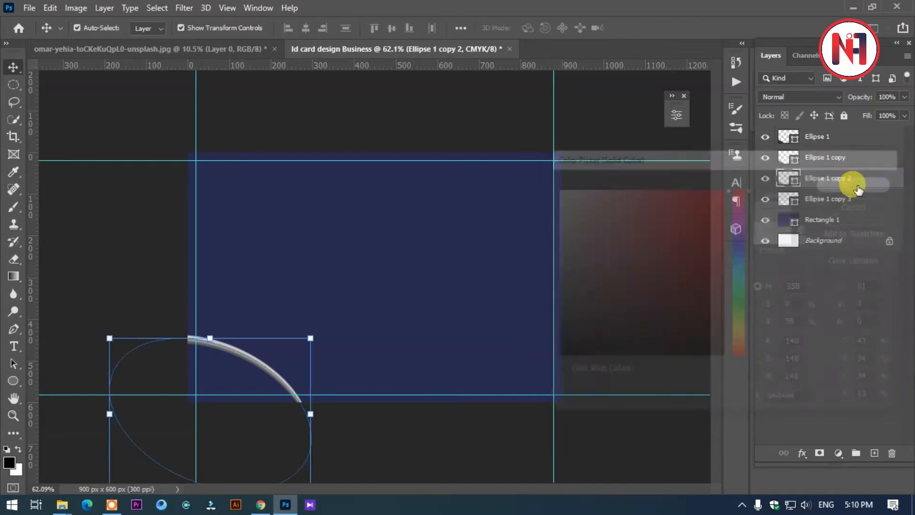
Recolor the third ellipse copy to the near-white color efe6e6
double_click(781, 206)
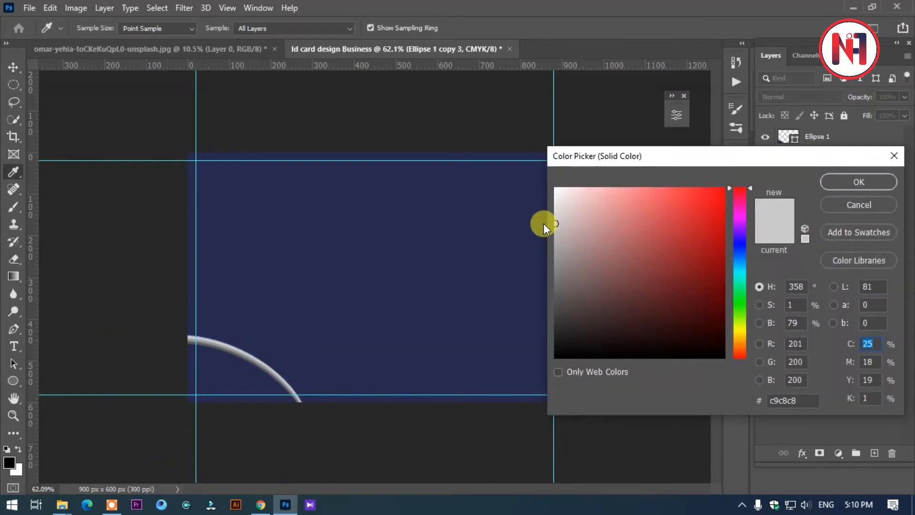
mouse_move(558, 217)
left_mouse_down()
mouse_move(552, 188)
mouse_move(558, 206)
mouse_move(561, 198)
left_mouse_up()
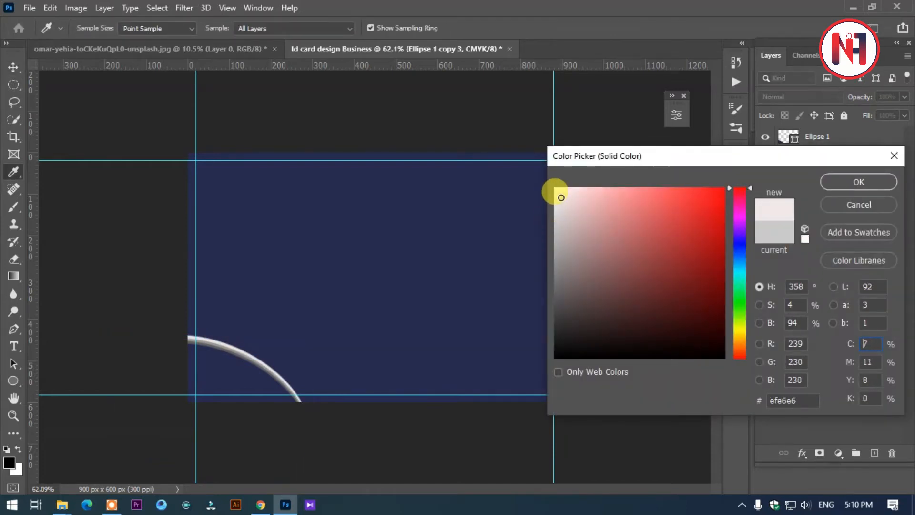
left_click(862, 182)
key("v")
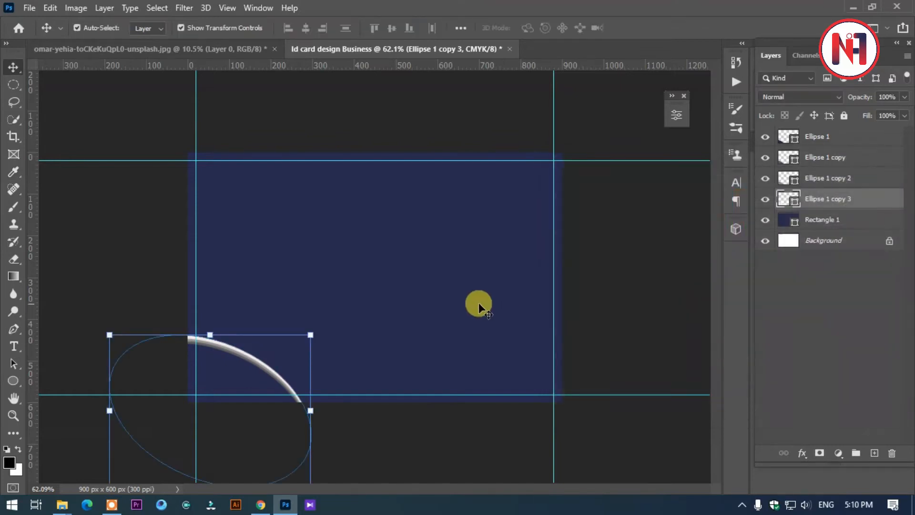
Rotate the third ellipse copy slightly clockwise so the curved bands taper
left_click(311, 332)
mouse_move(311, 332)
left_mouse_down()
mouse_move(312, 318)
mouse_move(302, 327)
mouse_move(327, 332)
left_mouse_up()
key("Return")
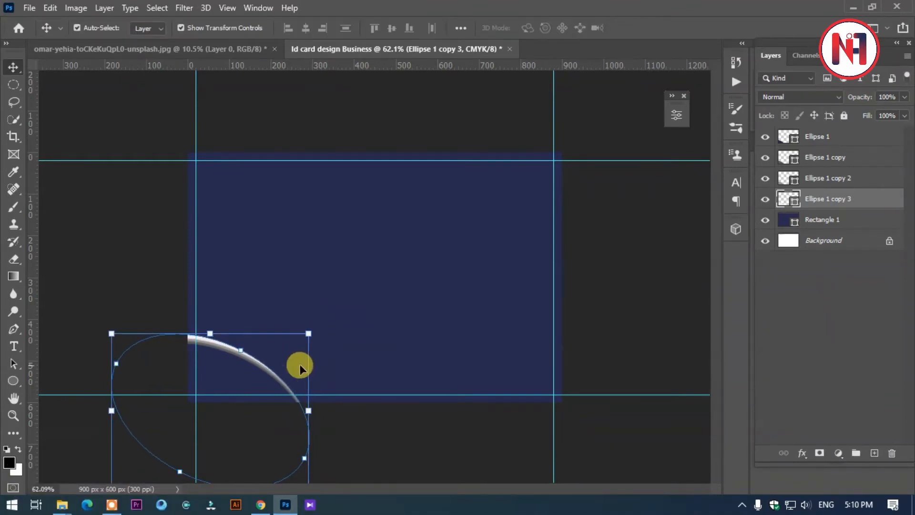
Scale all four ellipses together to about 114%, rotate them 15 degrees, and shift them right within the card's lower-left corner
left_click(814, 136, "shift")
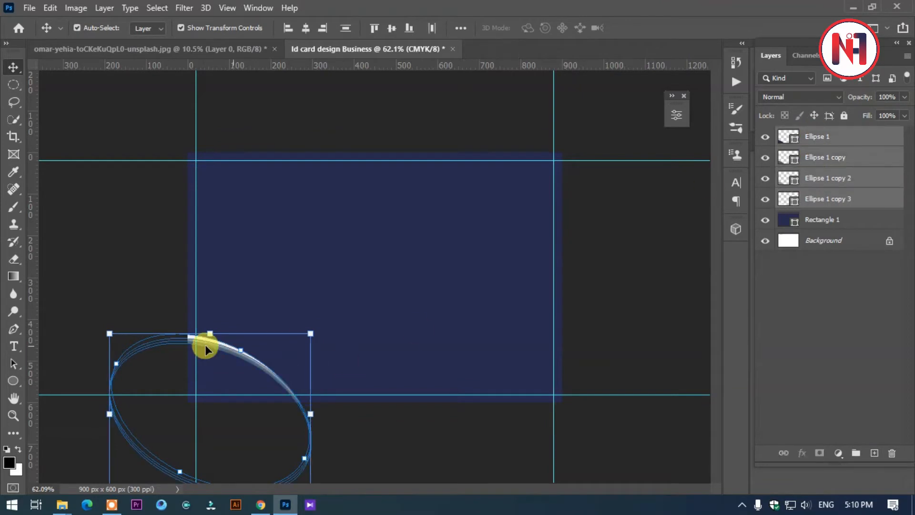
left_click_drag(109, 333, 82, 311)
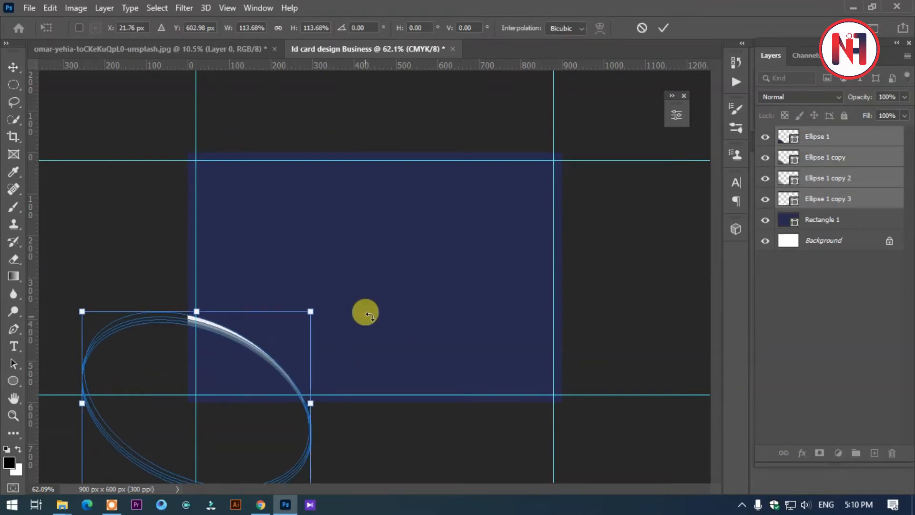
left_click_drag(353, 302, 386, 321)
left_click_drag(209, 384, 261, 402)
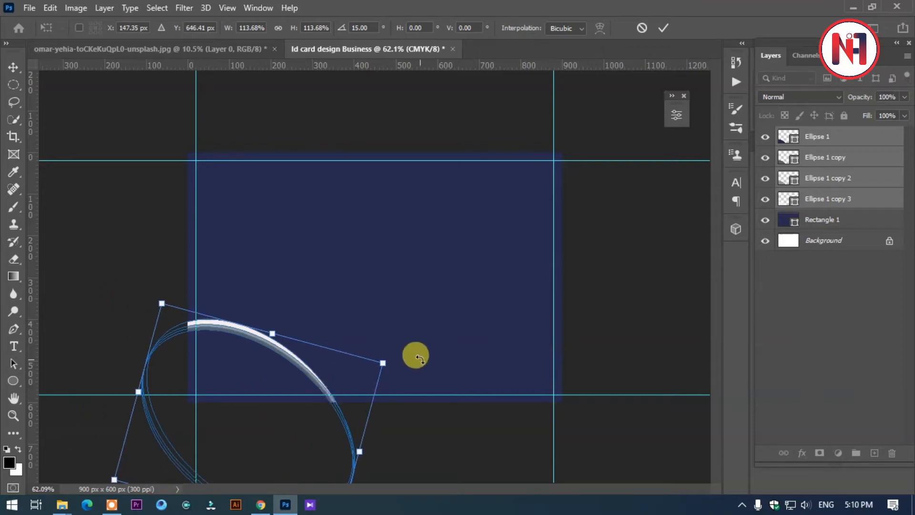
key("Return")
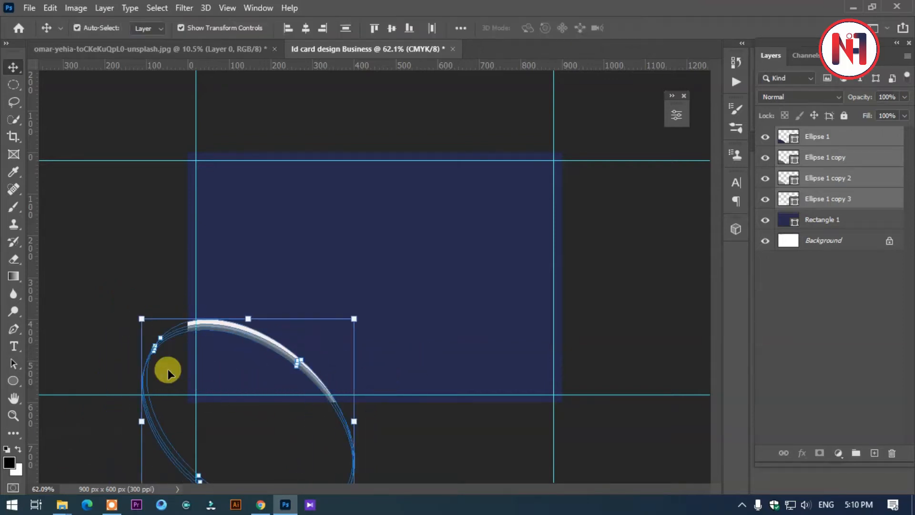
left_click(164, 251)
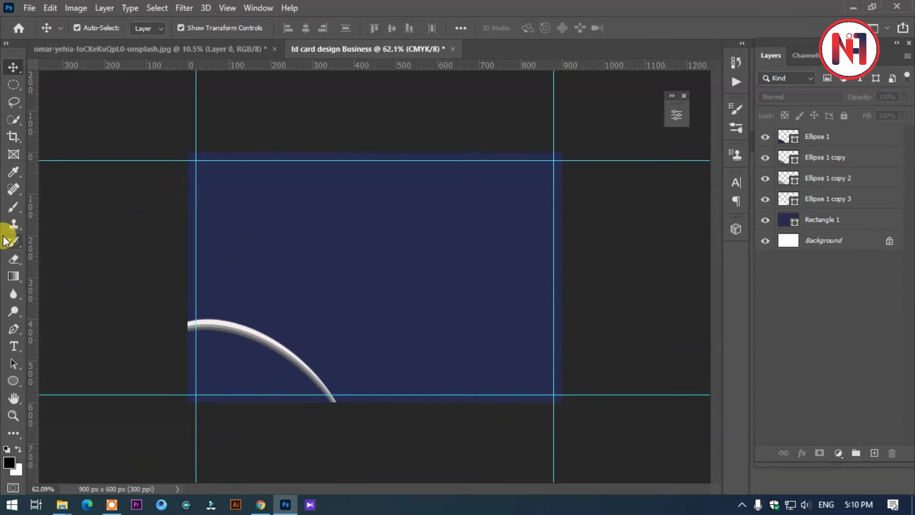
Convert the four ellipse layers together into one smart object
left_click(237, 367)
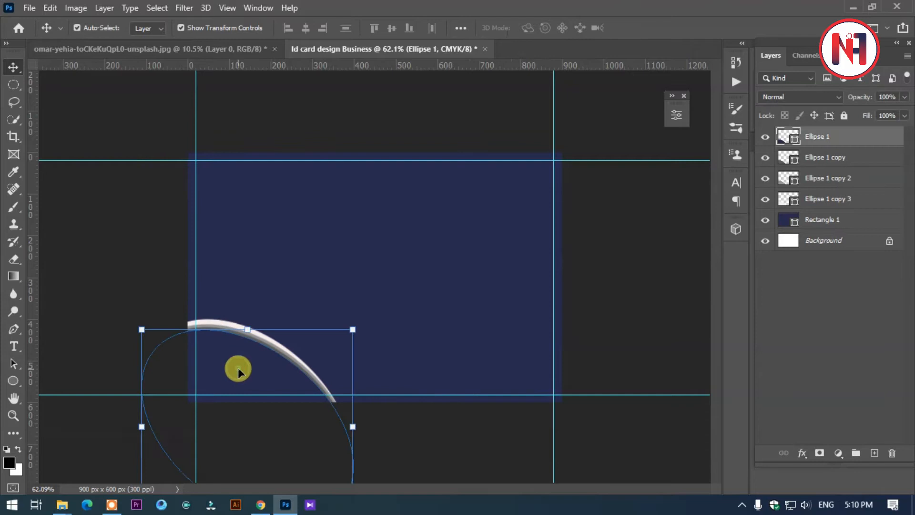
left_click(848, 203)
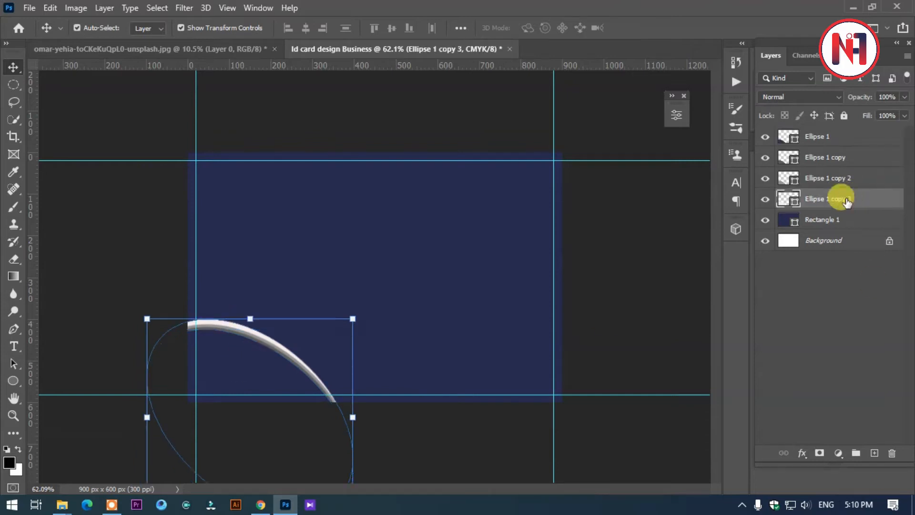
left_click(829, 137, "shift")
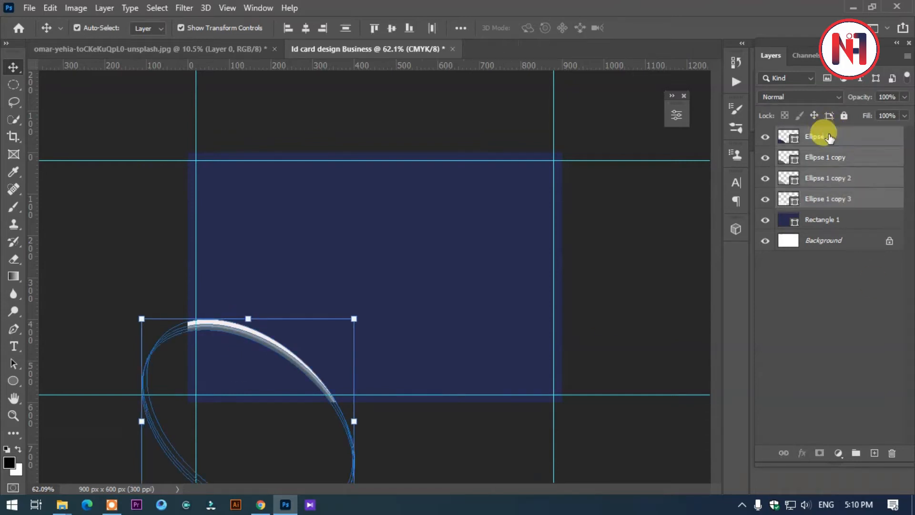
right_click(851, 136)
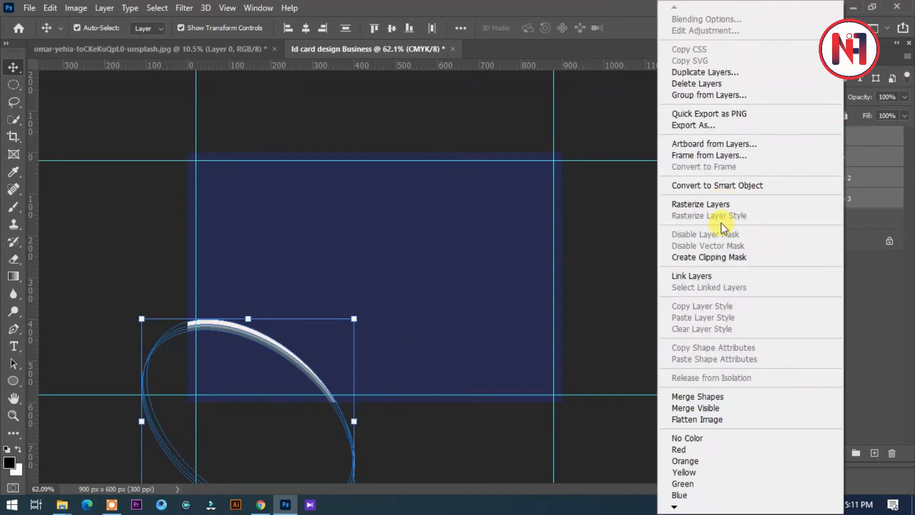
left_click(725, 185)
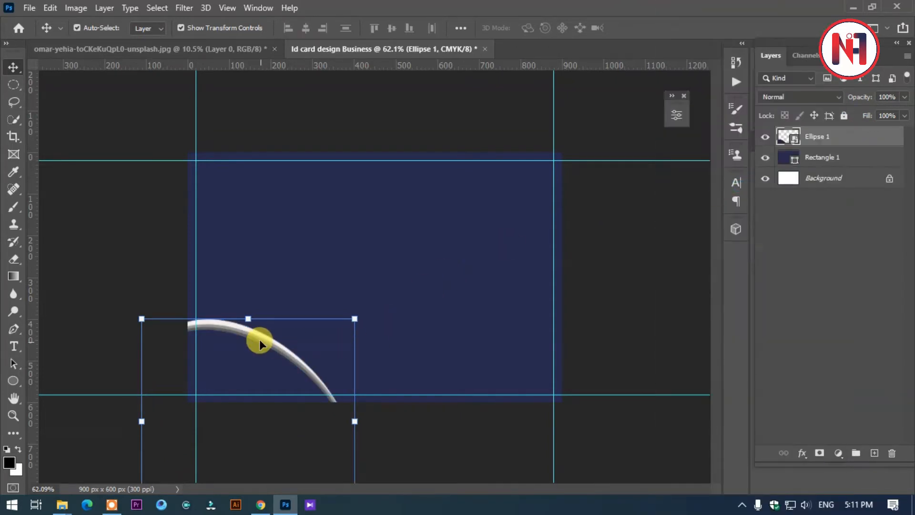
Duplicate the curved smart object into the card's upper-right corner and rotate the copy by about 158 degrees
left_click_drag(250, 354, 482, 173)
left_click(605, 125)
left_click(523, 191)
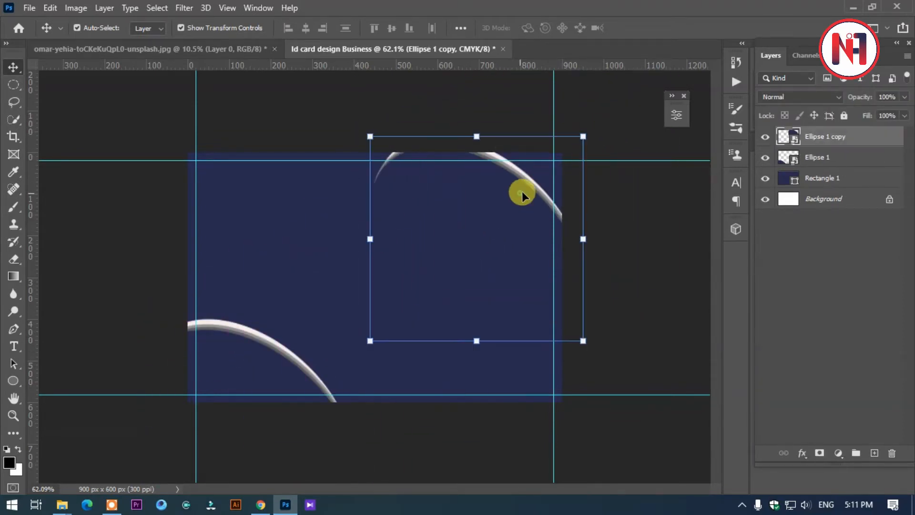
left_click_drag(596, 136, 460, 227)
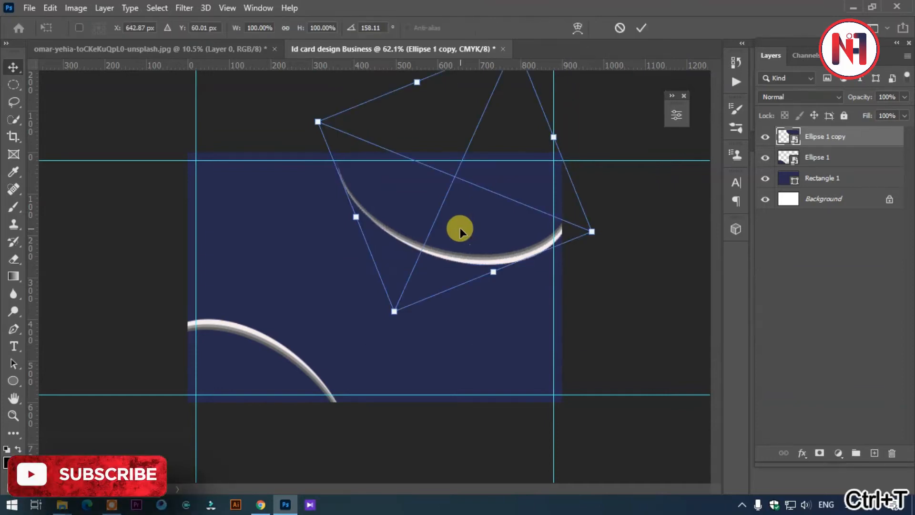
Warp the upper-right curve copy into a wavy line running from the card's top edge to its right edge
right_click(460, 230)
left_click(490, 372)
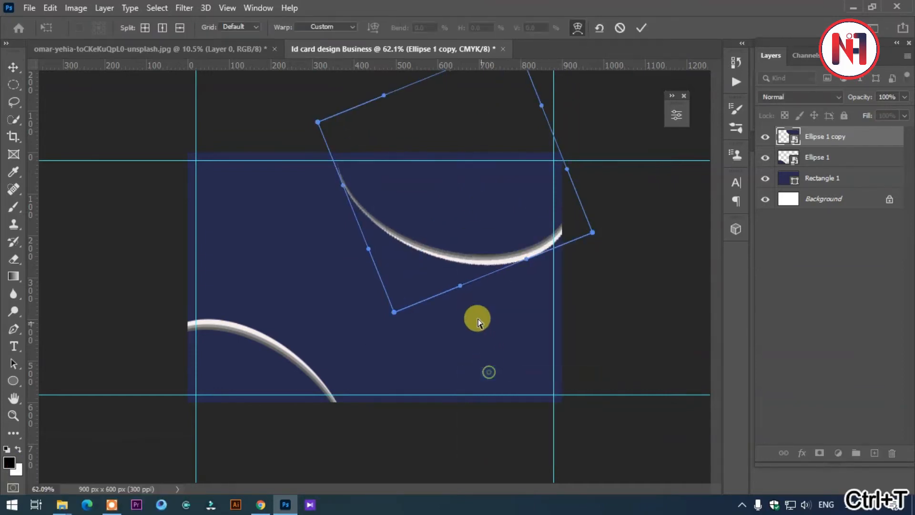
left_click_drag(525, 259, 481, 172)
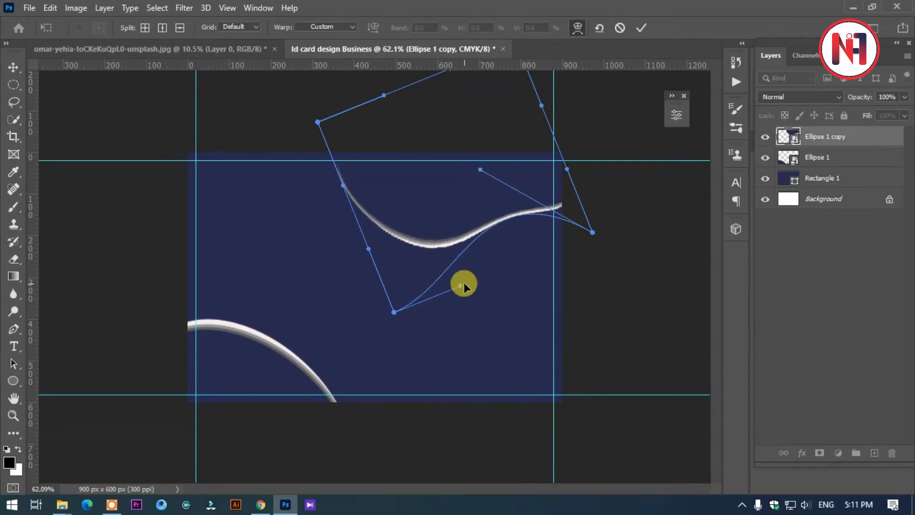
left_click_drag(462, 284, 433, 258)
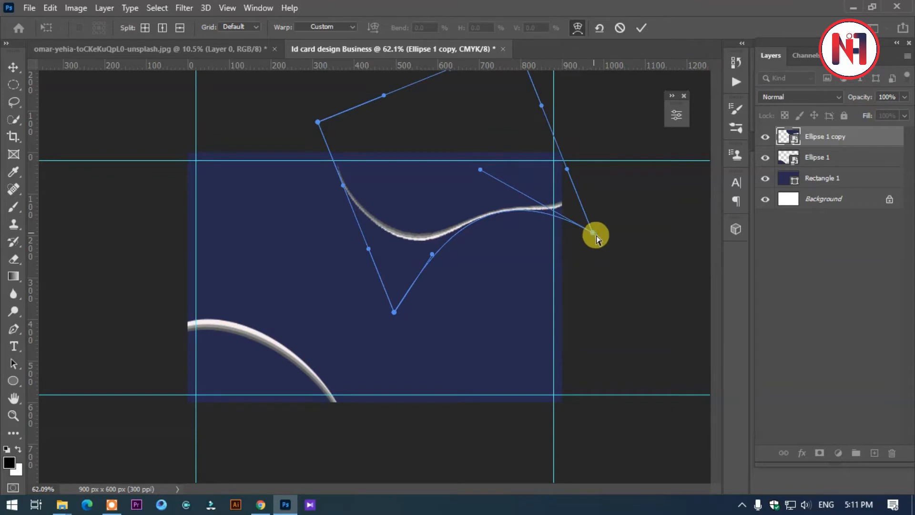
left_click_drag(594, 234, 608, 259)
left_click_drag(353, 181, 387, 143)
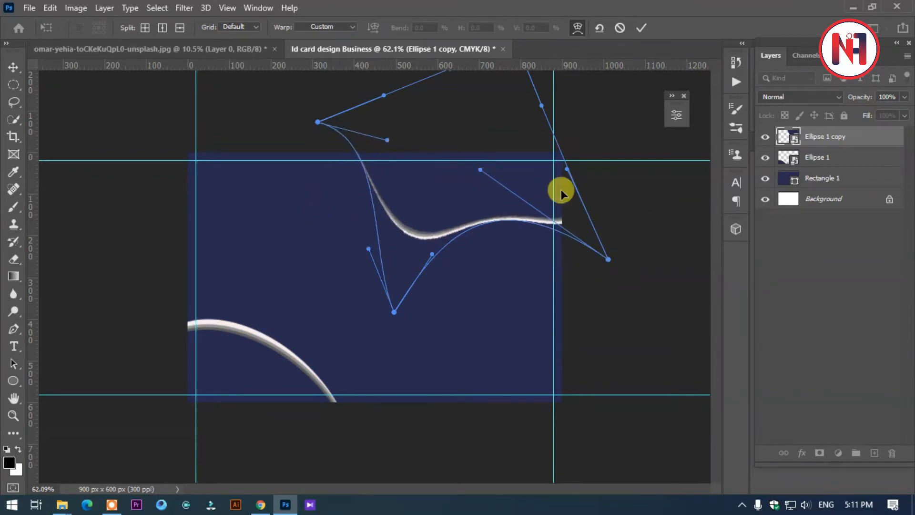
key("Return")
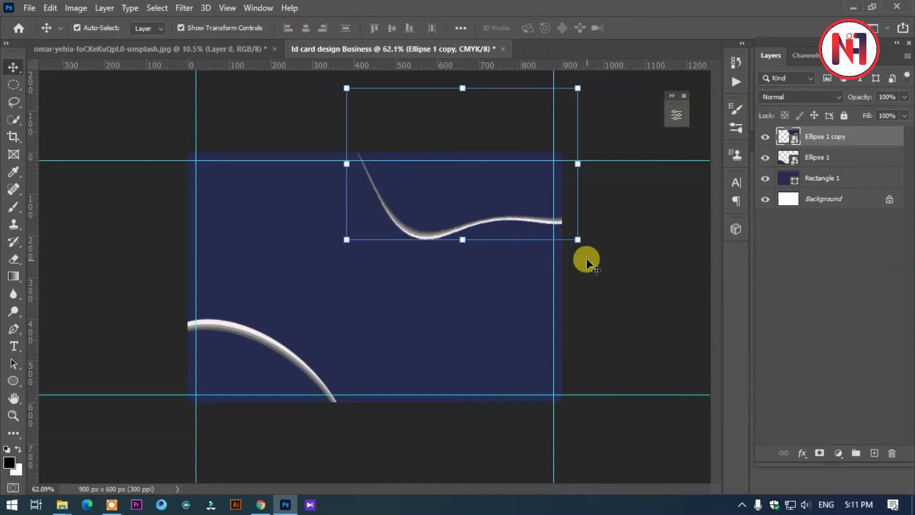
Rotate the wavy curve to about 164.5 degrees and reposition it slightly lower on the card
left_click_drag(589, 240, 627, 316)
left_click_drag(542, 249, 539, 244)
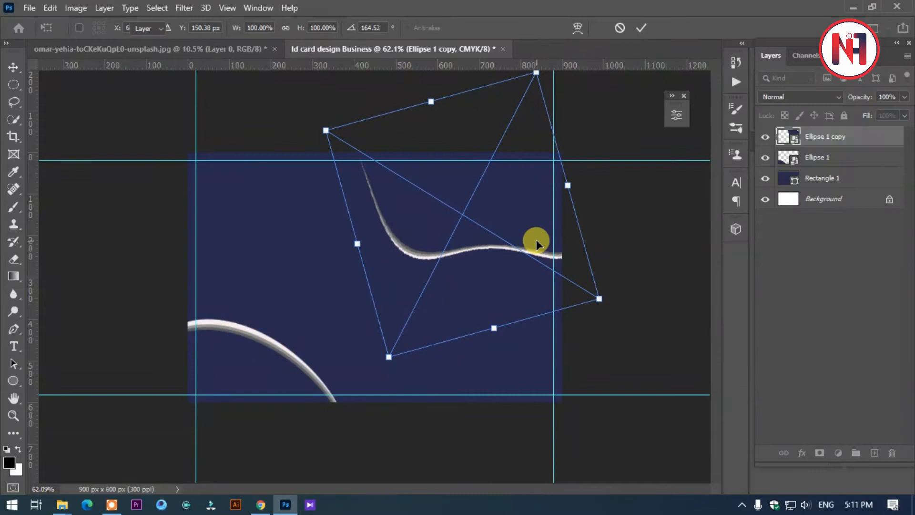
key("Return")
left_click(148, 212)
Create a 200 by 200 px circle left of the card's center and fill it with white (ffffff)
left_click(13, 381)
left_click(296, 226)
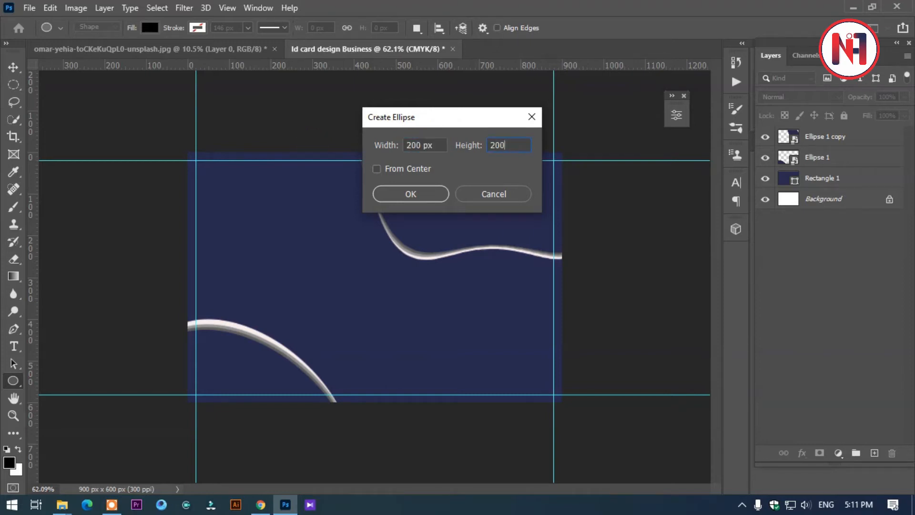
key("Return")
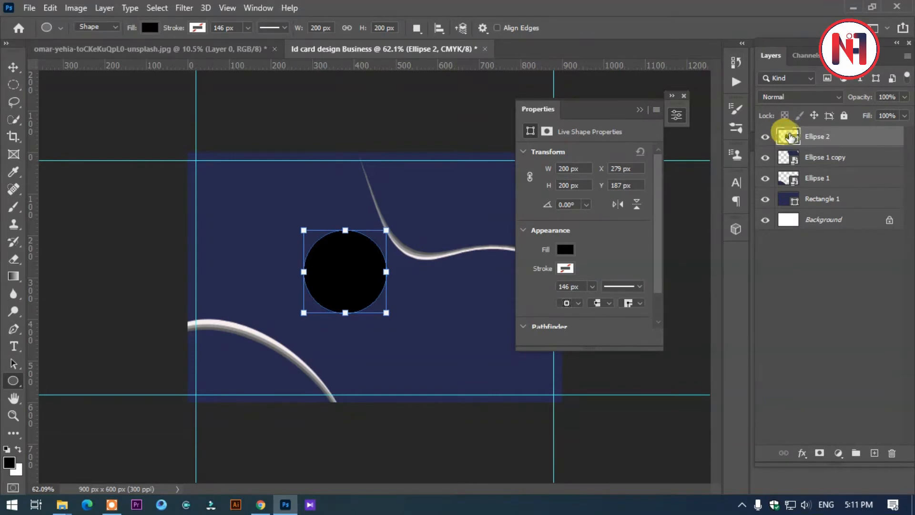
double_click(789, 137)
left_click_drag(569, 219, 555, 187)
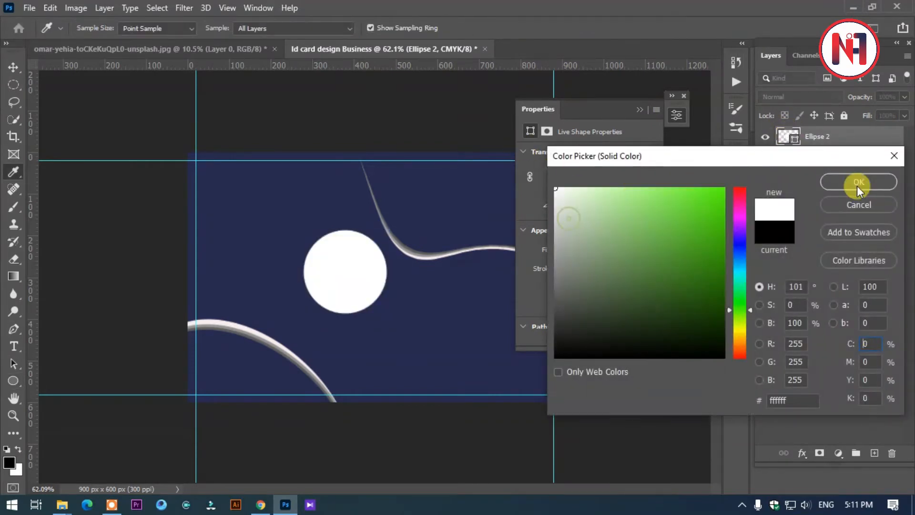
left_click(857, 184)
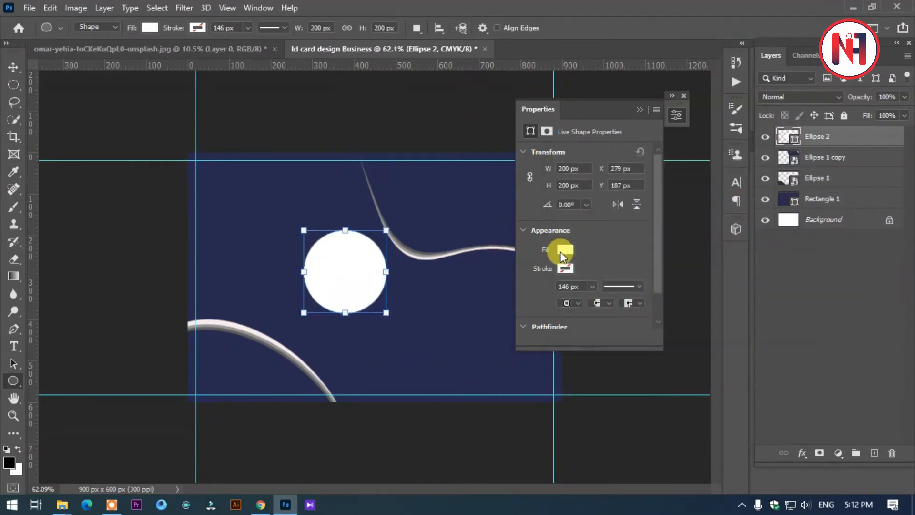
Duplicate the white circle four times, keeping all the copies beneath the original in the layer order
key("ctrl+j")
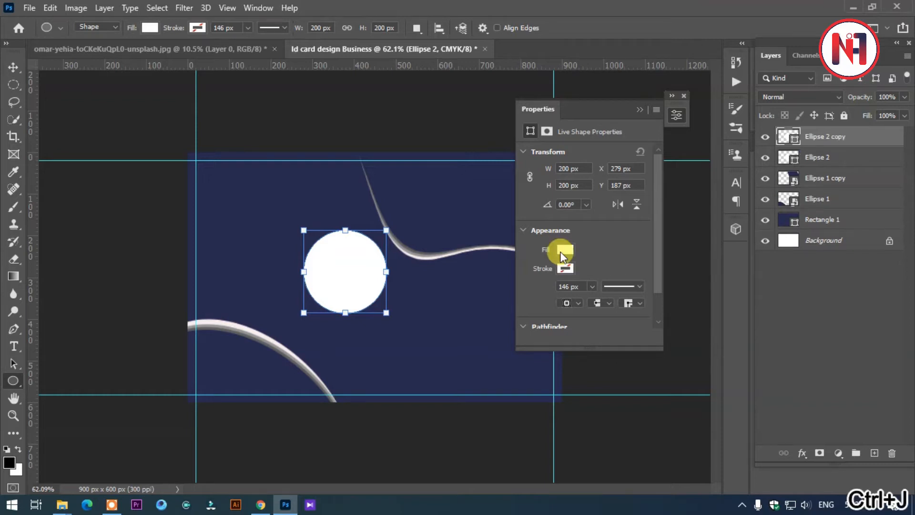
left_click_drag(832, 137, 834, 166)
key("ctrl+j")
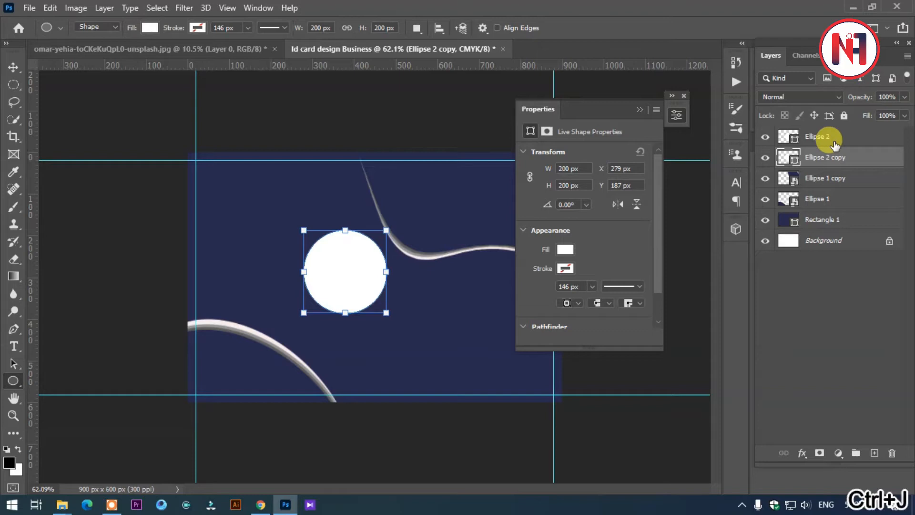
key("ctrl+j")
key("ctrl+j")
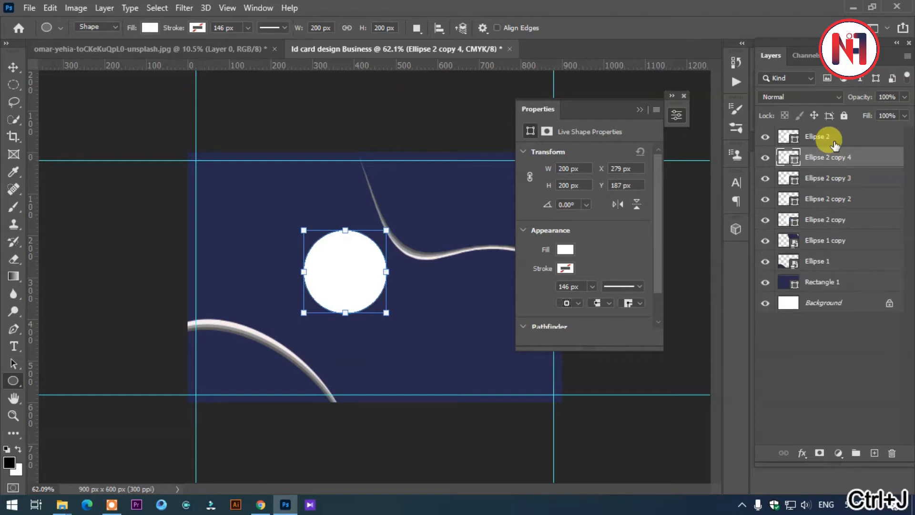
Shrink the topmost white circle to about 179 px and the copy directly beneath it to about 190 px, keeping both concentric
left_click(830, 219)
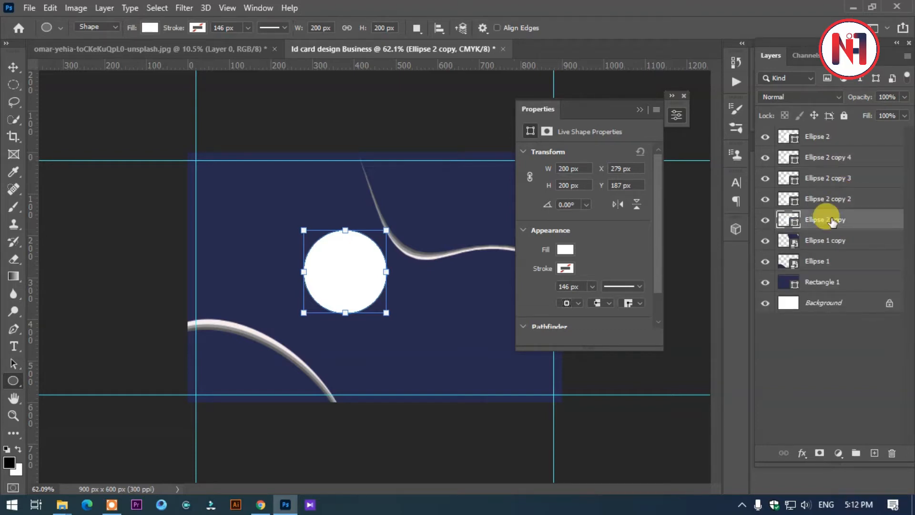
left_click(833, 137)
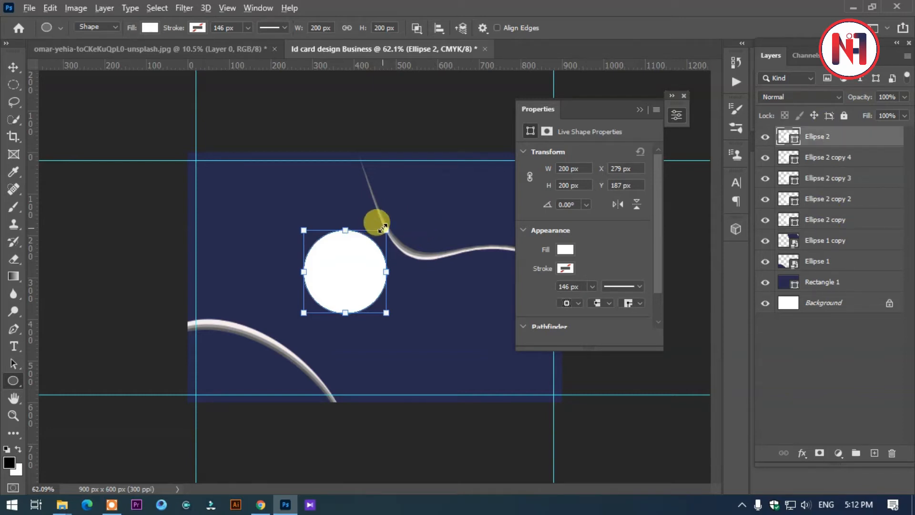
left_click_drag(387, 225, 382, 230)
key("Return")
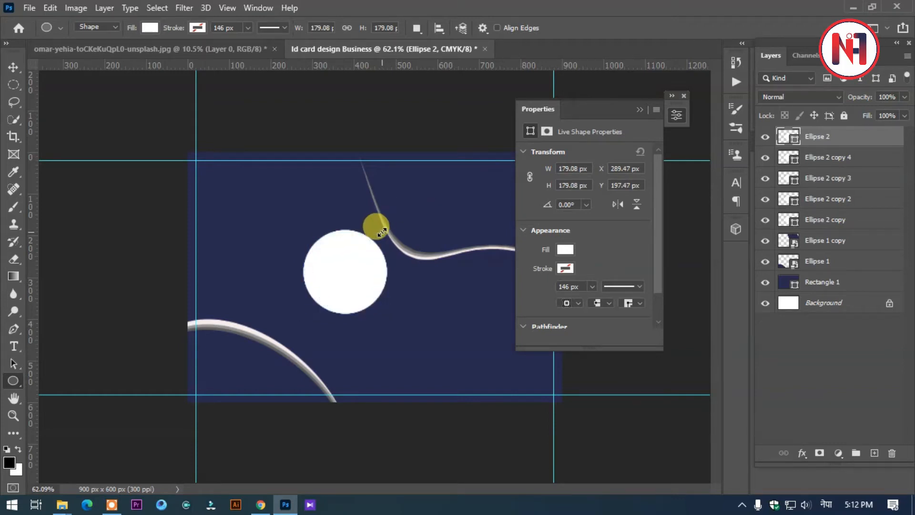
left_click(808, 158)
left_click_drag(388, 229, 387, 231)
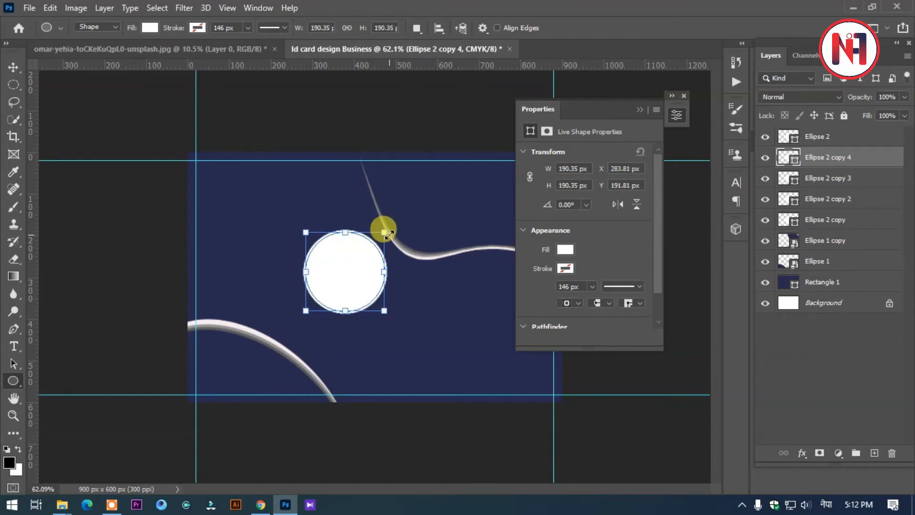
Enlarge the three lower circle copies concentrically to about 216, 239 and 269 px, with the lowest layer the largest
left_click(809, 177)
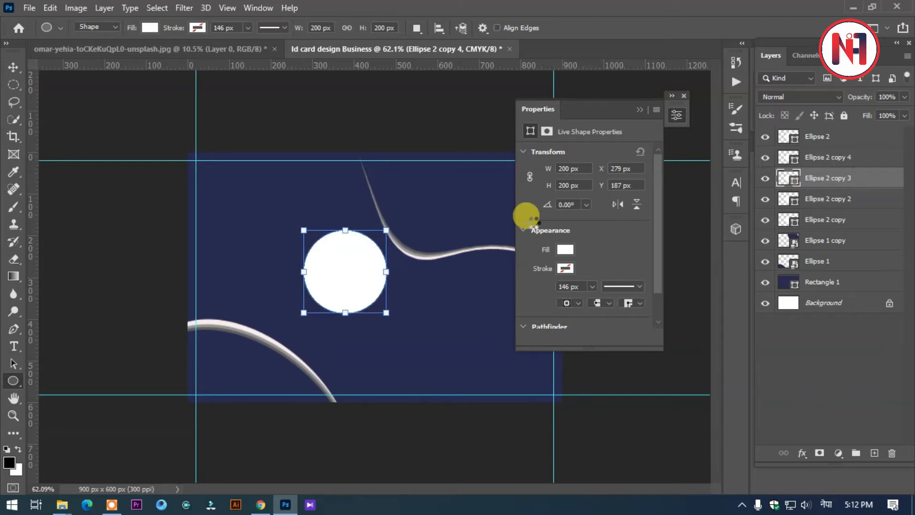
left_click_drag(389, 222, 386, 213)
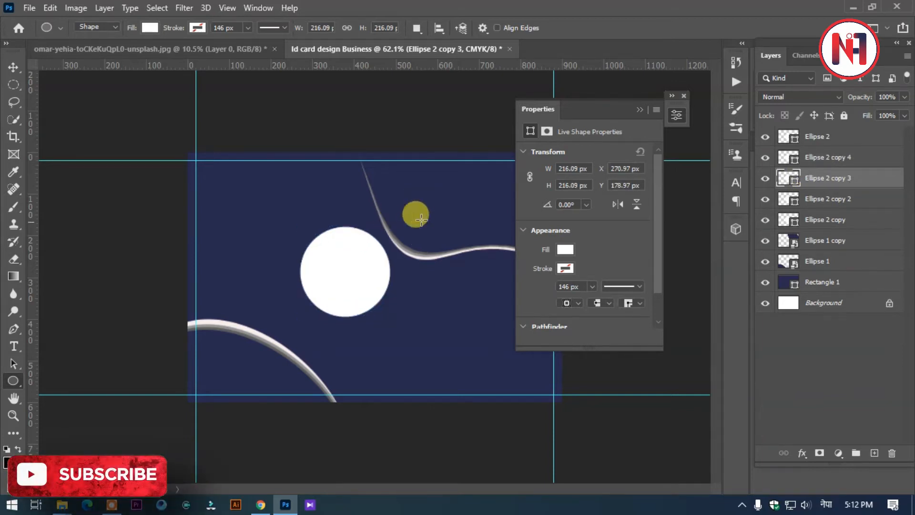
left_click(777, 198)
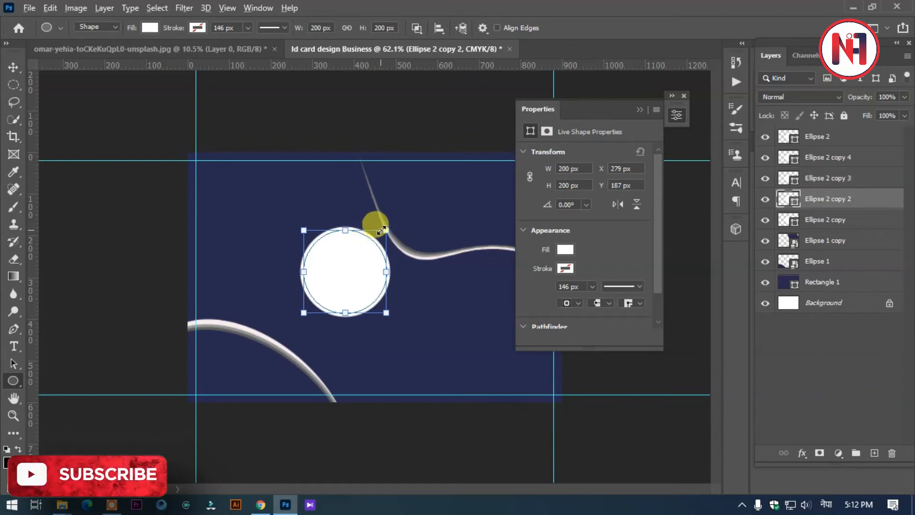
left_click_drag(386, 230, 396, 220)
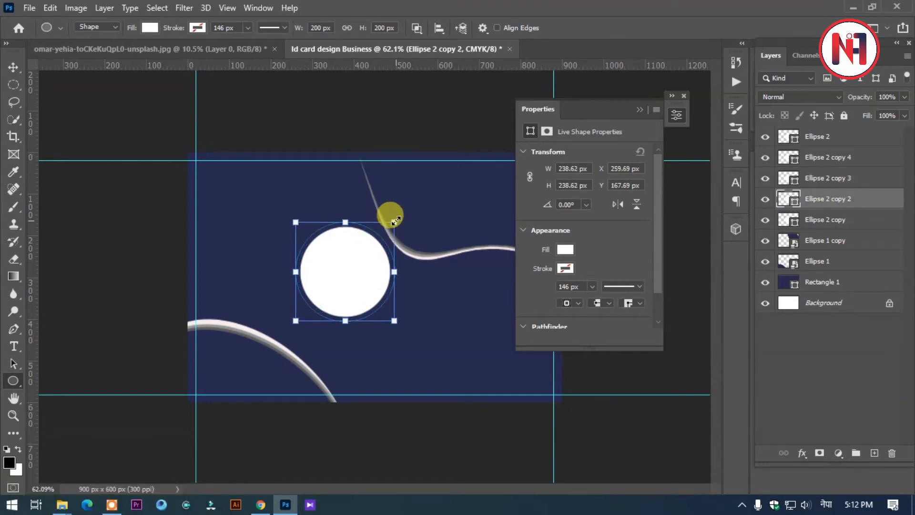
left_click(821, 213)
left_click_drag(386, 229, 401, 218)
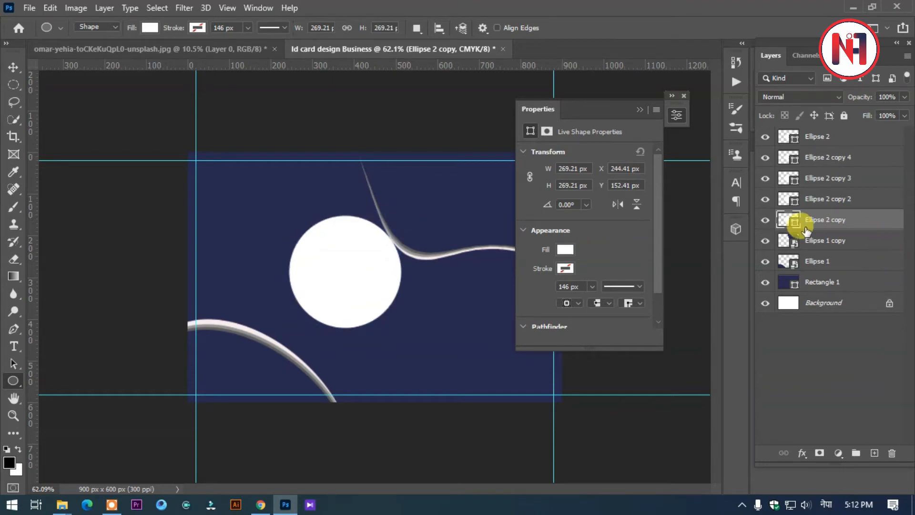
Fill the largest circle with a navy darker than the card background (181a43)
double_click(785, 220)
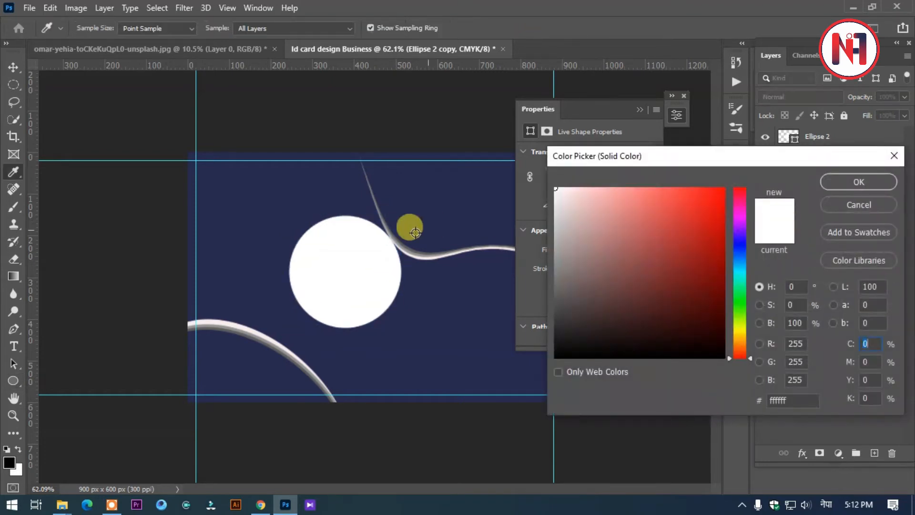
left_click(448, 283)
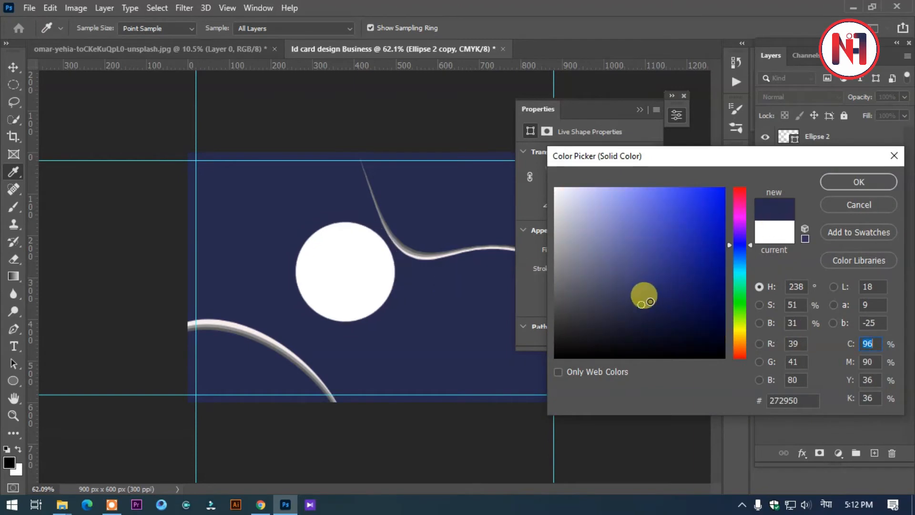
left_click(663, 313)
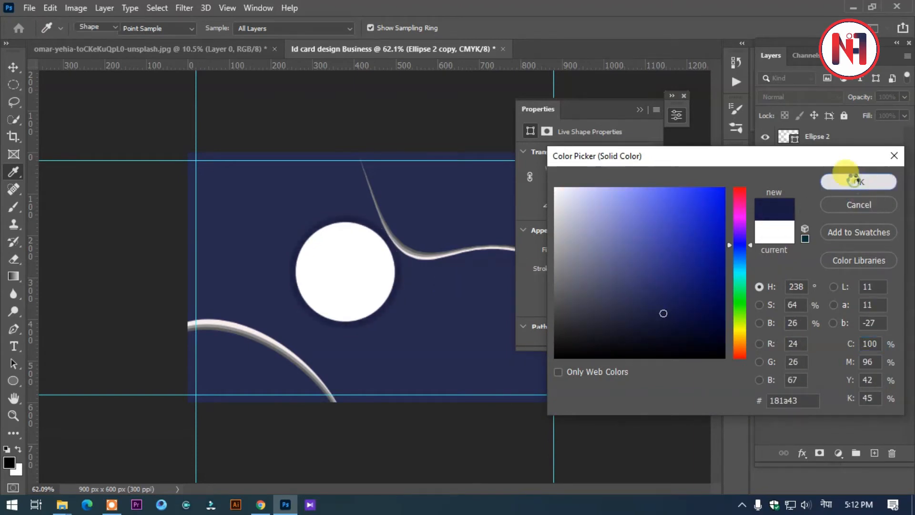
left_click(853, 181)
Fill the second-largest circle with a navy slightly lighter than the card background (30325f)
double_click(785, 198)
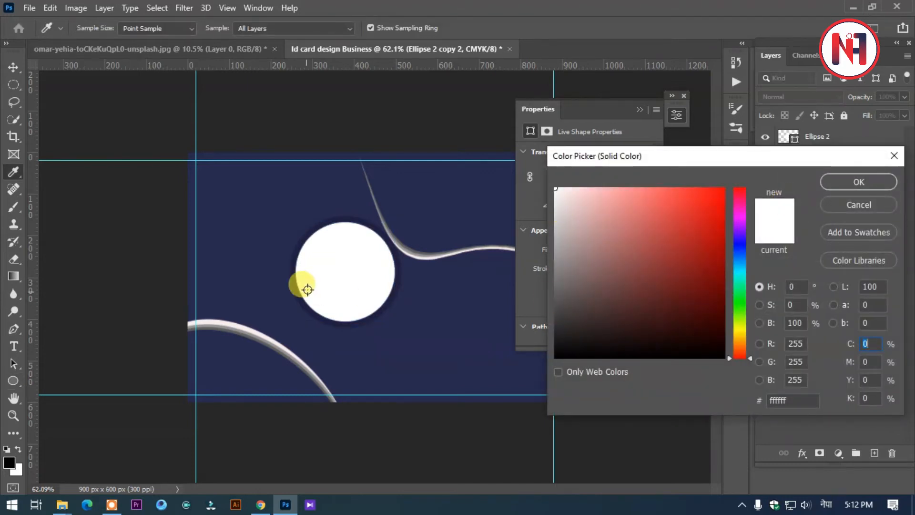
left_click(443, 277)
left_click_drag(641, 300, 639, 295)
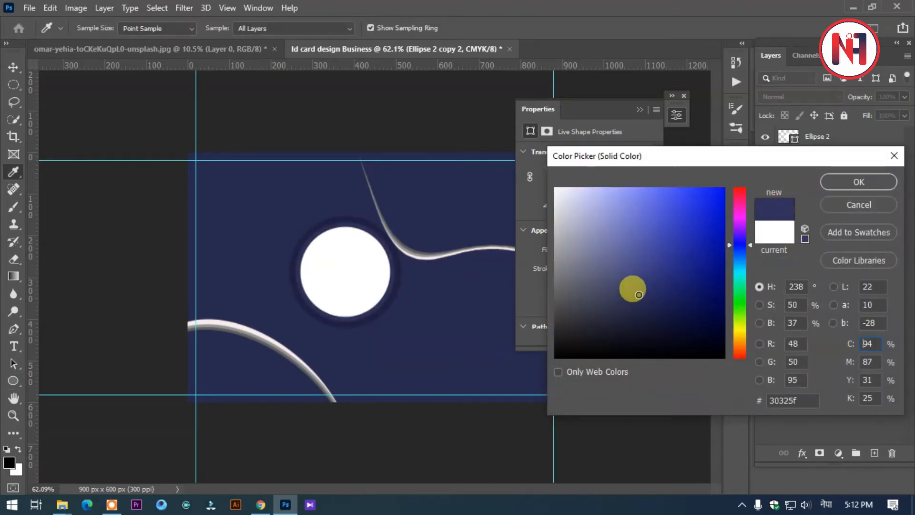
left_click(842, 185)
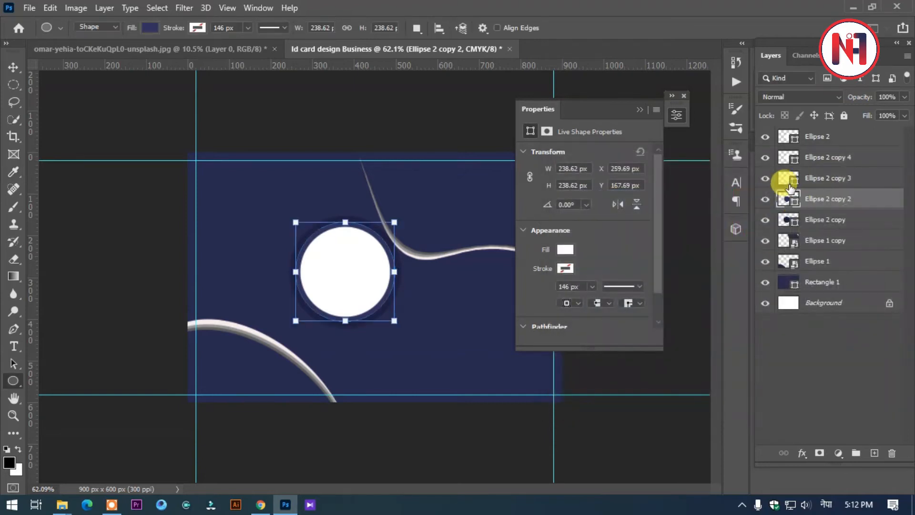
Recolor the middle circle, Ellipse 2 copy 3, with the lighter muted navy 40426f
left_click(787, 178)
double_click(788, 178)
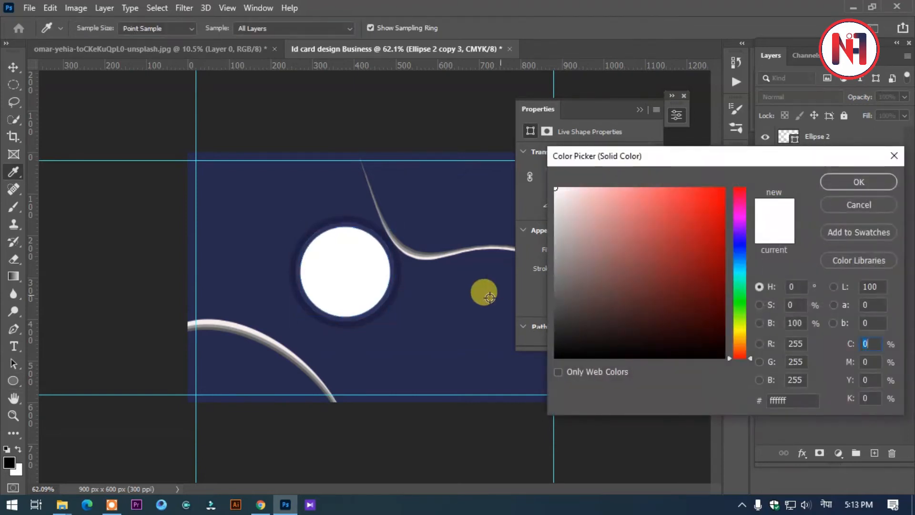
left_click(465, 298)
left_click_drag(637, 292, 626, 284)
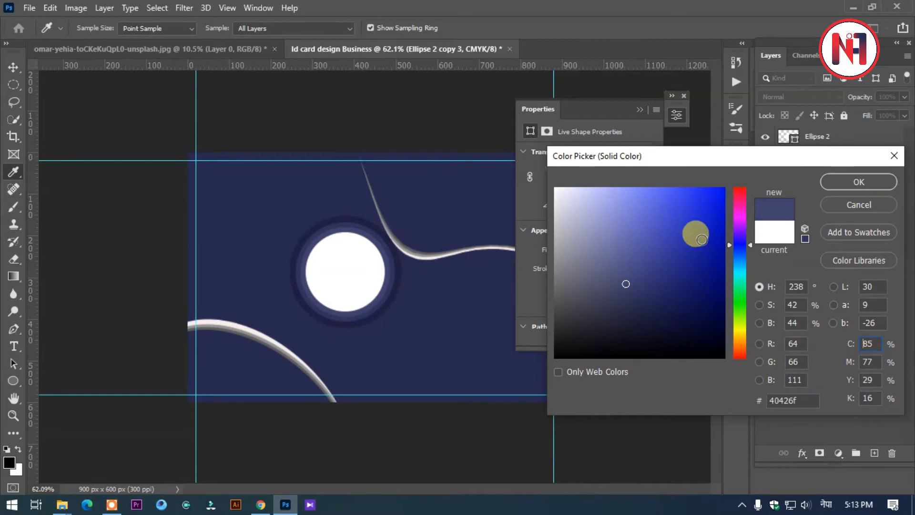
left_click(847, 183)
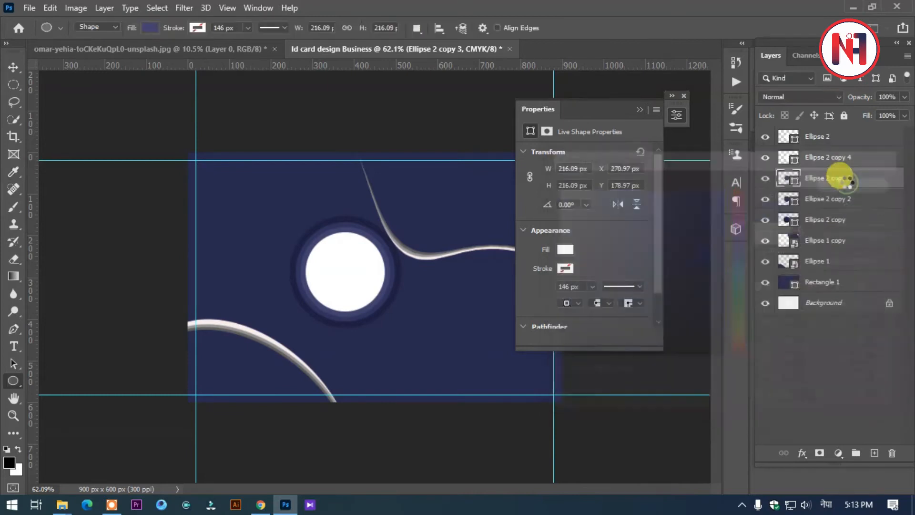
Fill the circle directly beneath the top white one with very dark navy (151736)
left_click(784, 157)
double_click(787, 157)
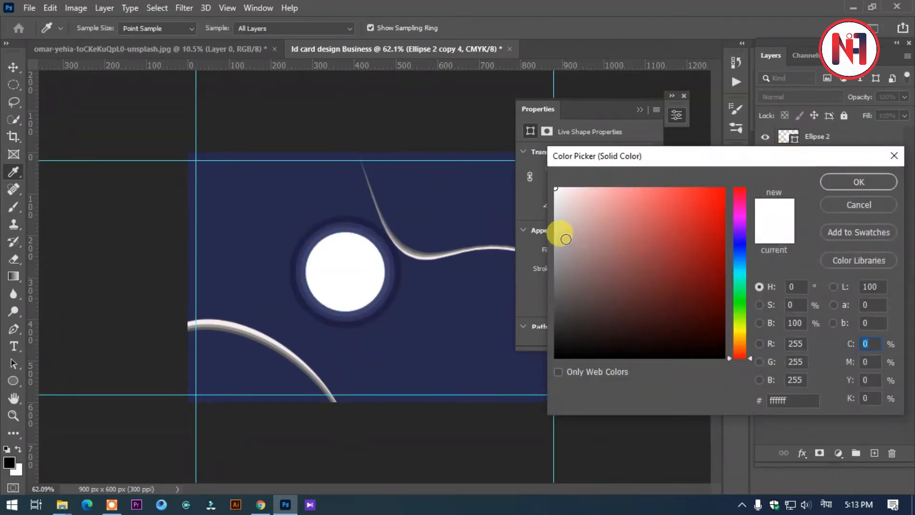
left_click(441, 294)
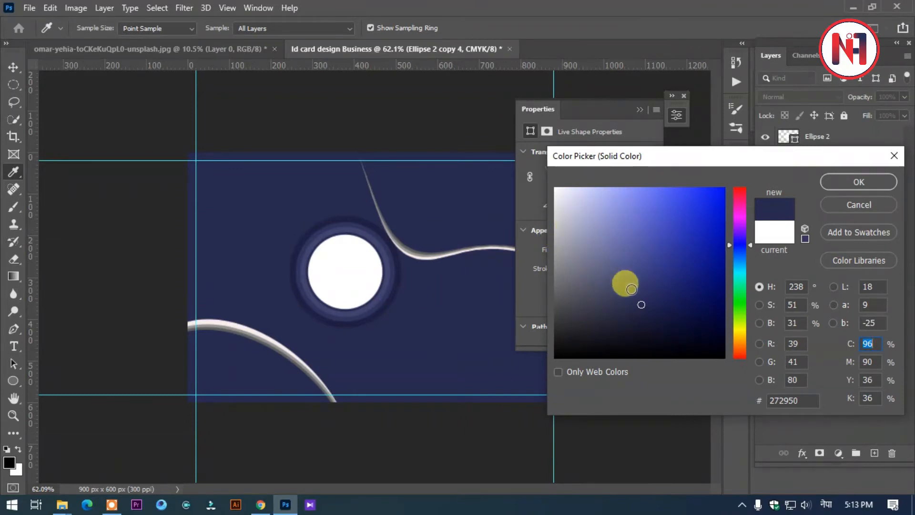
left_click_drag(643, 303, 658, 322)
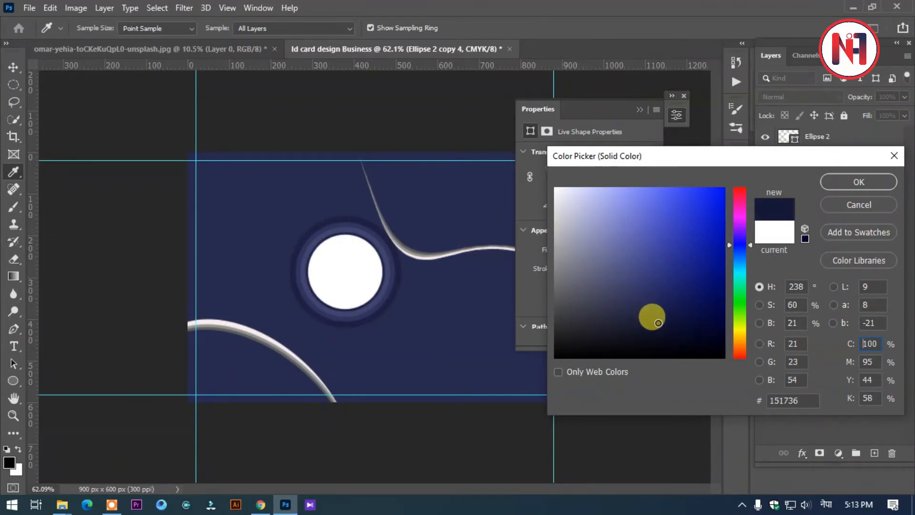
left_click(842, 179)
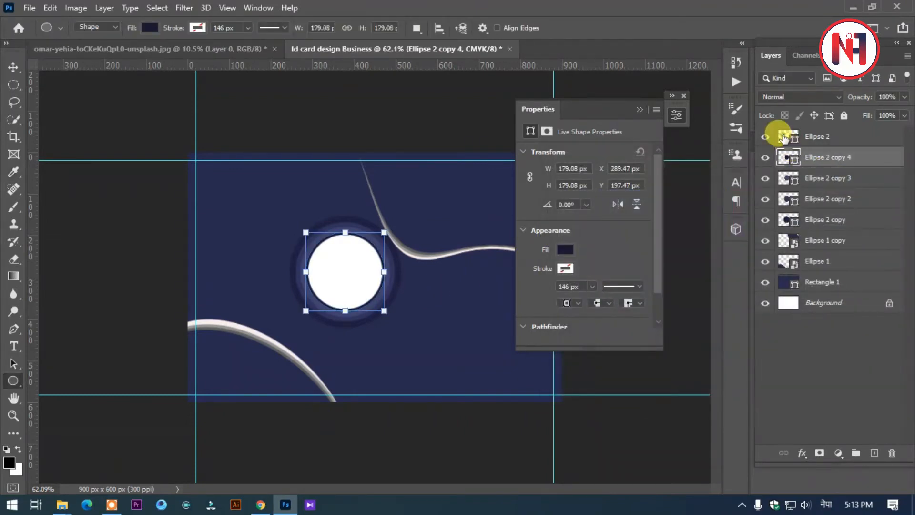
Keep the top circle's fill white (ffffff) and scale all five circles down together to about 224 by 227 px
left_click(785, 138)
double_click(786, 138)
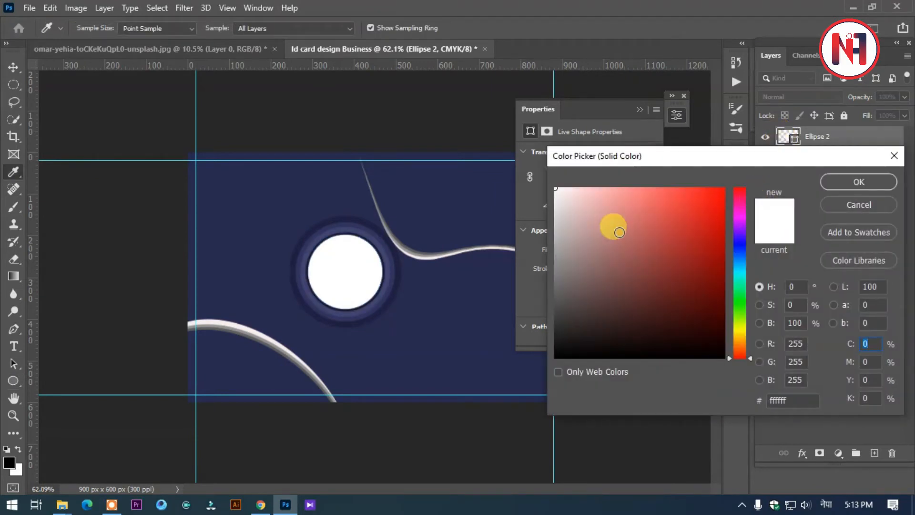
left_click(851, 186)
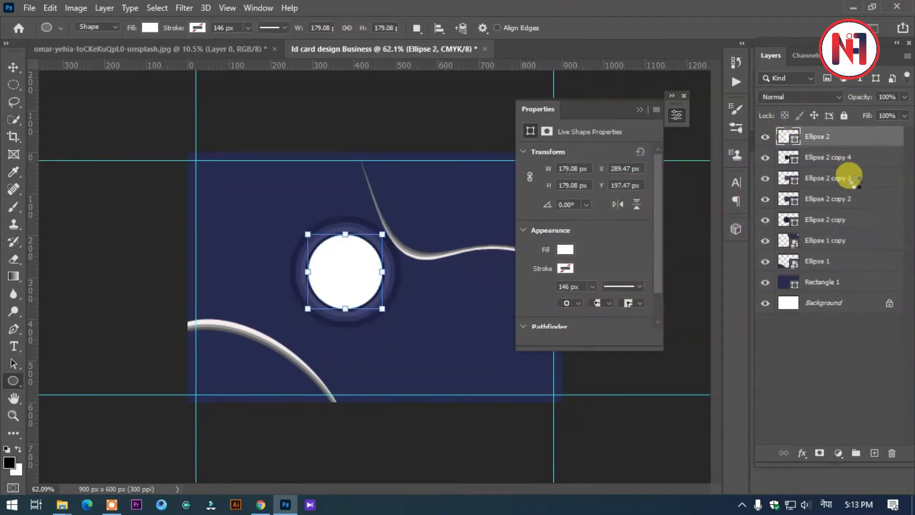
left_click(837, 220, "shift")
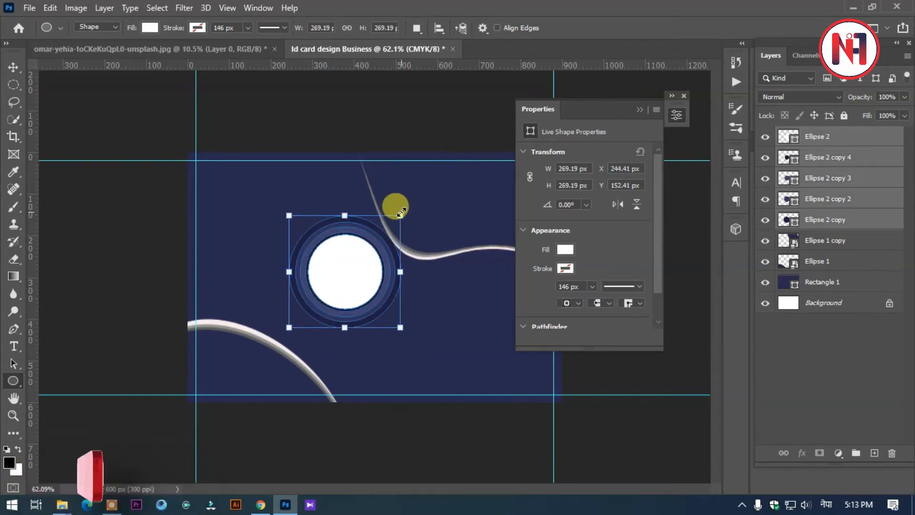
left_click_drag(399, 212, 392, 220)
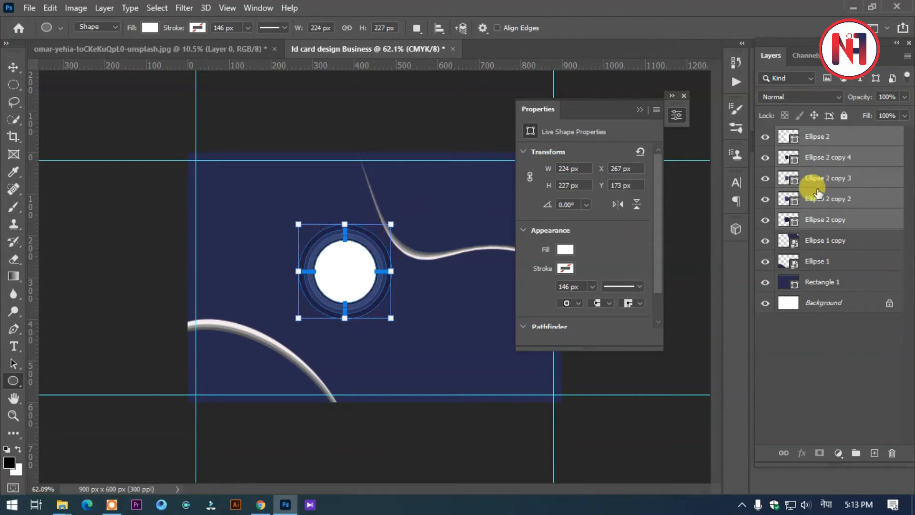
Scale the four navy circles together to about 179 by 182 px, leaving the white circle out of the resize
left_click(847, 139)
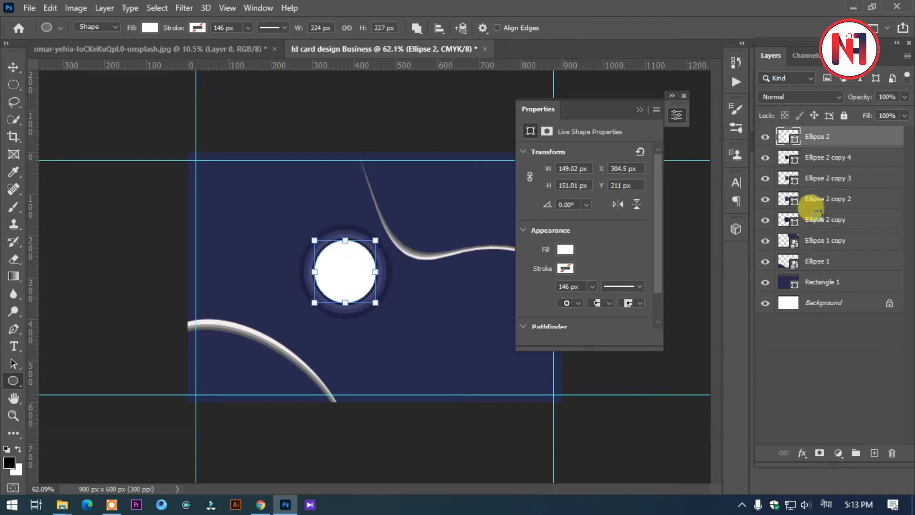
left_click(835, 157)
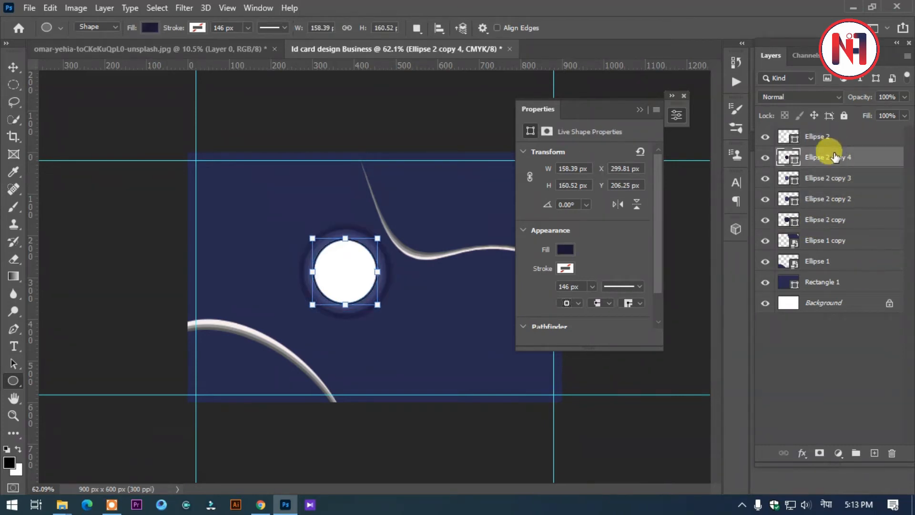
left_click(825, 220, "shift")
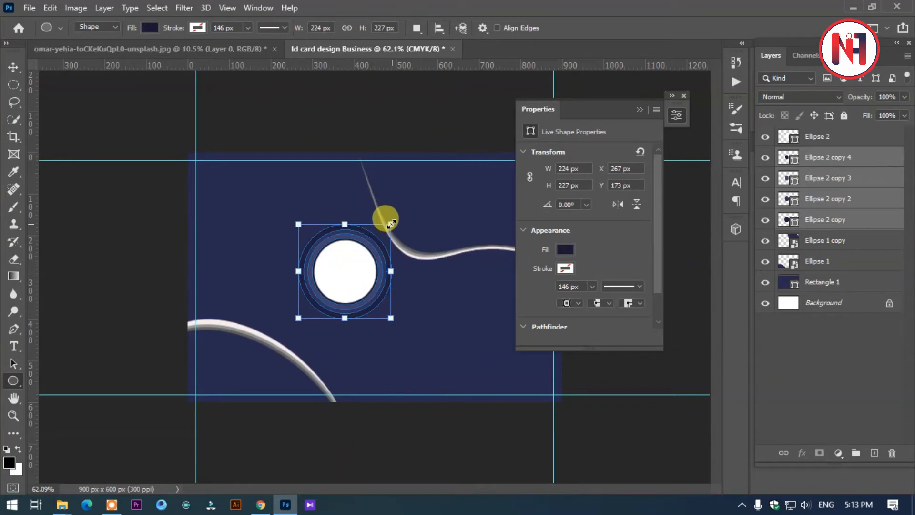
mouse_move(390, 225)
left_mouse_down()
mouse_move(381, 220)
mouse_move(382, 233)
left_mouse_up()
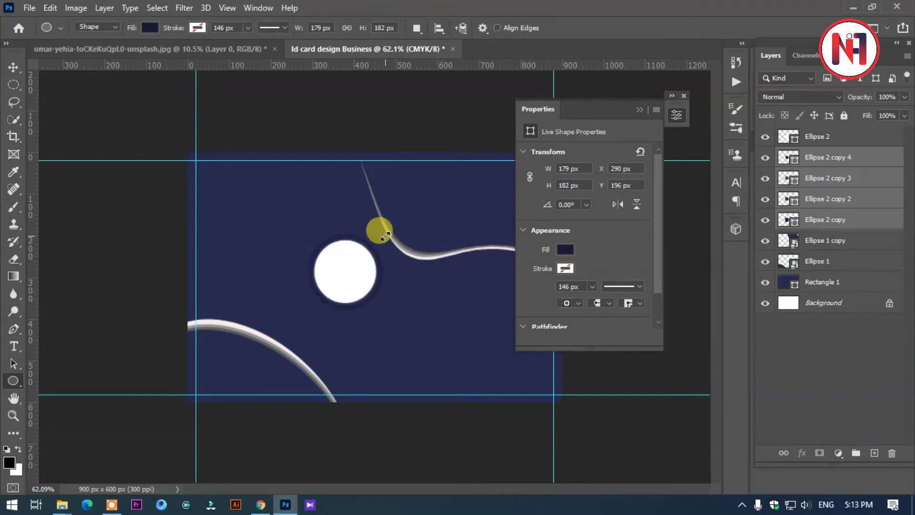
left_click(831, 136, "shift")
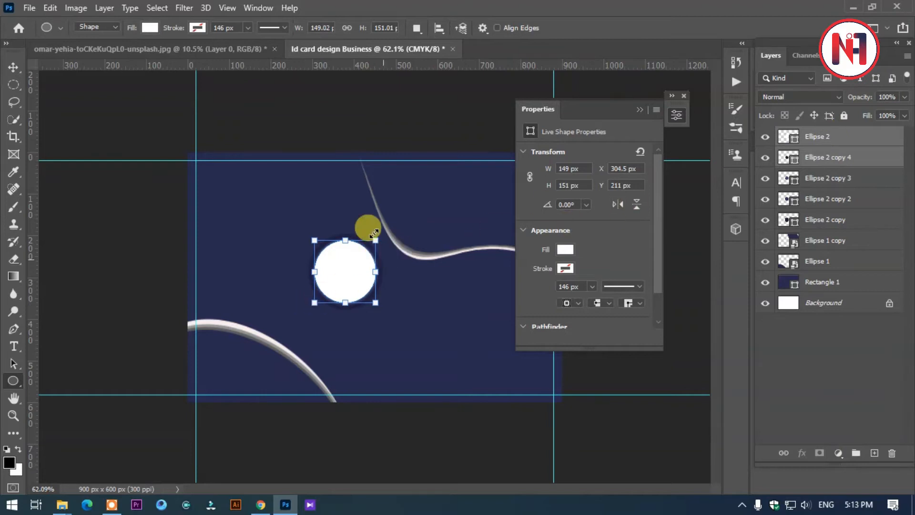
Check the source images in the id card design tutorial folder in File Explorer and switch back to Photoshop
left_click(263, 504)
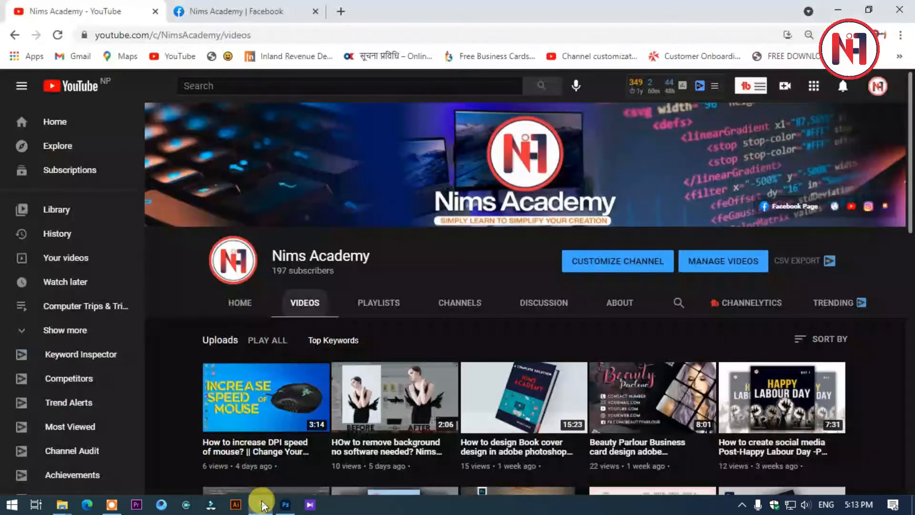
left_click(62, 504)
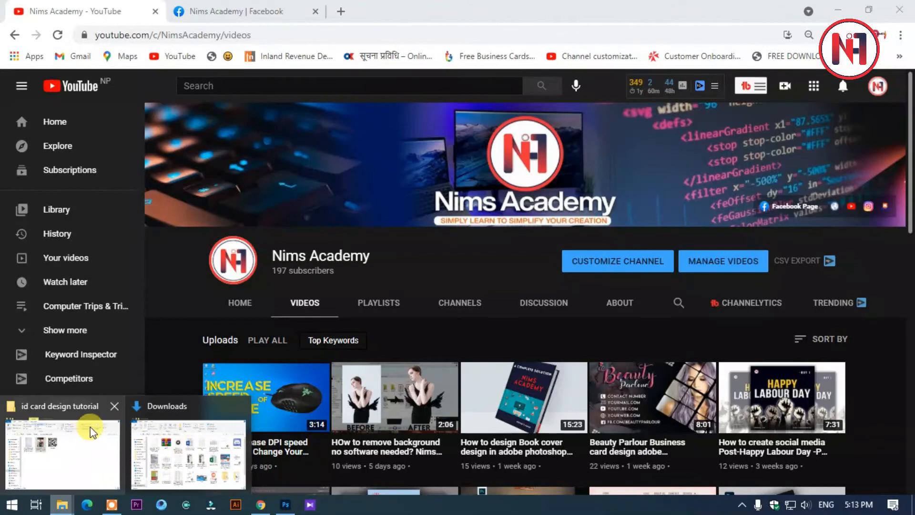
left_click(81, 435)
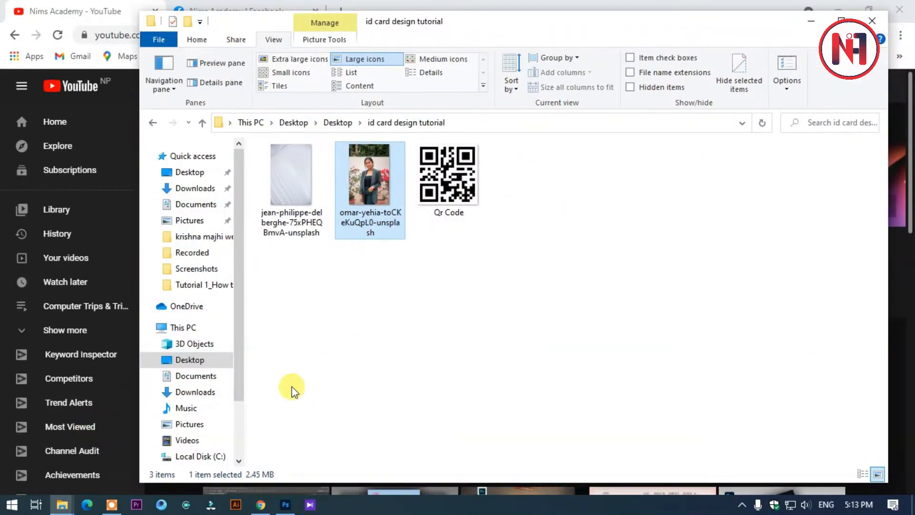
left_click(286, 504)
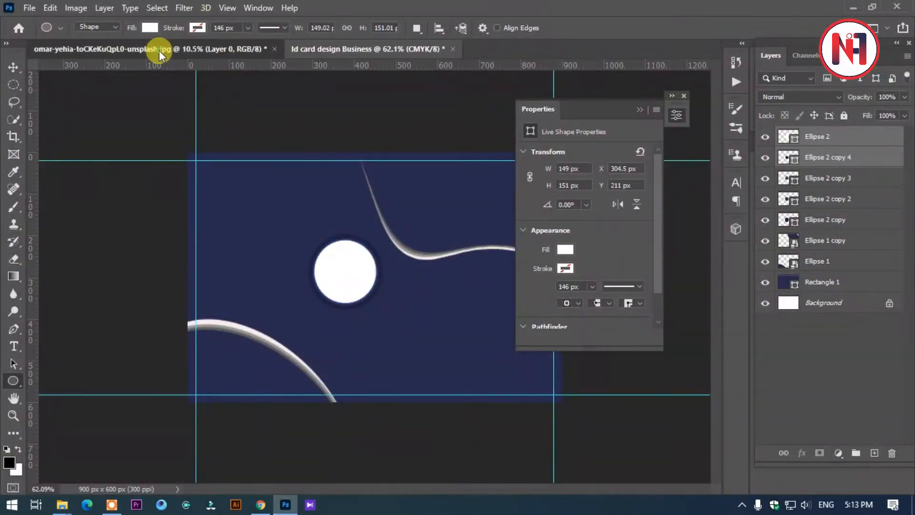
Bring the cut-out photo of the woman from the unsplash image into the ID card document as a new top layer
left_click(159, 50)
key("v")
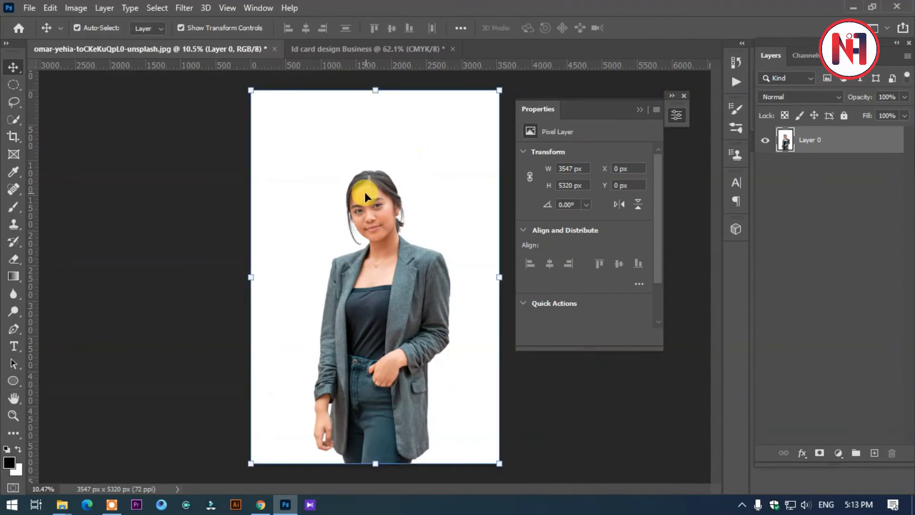
left_click_drag(351, 198, 349, 51)
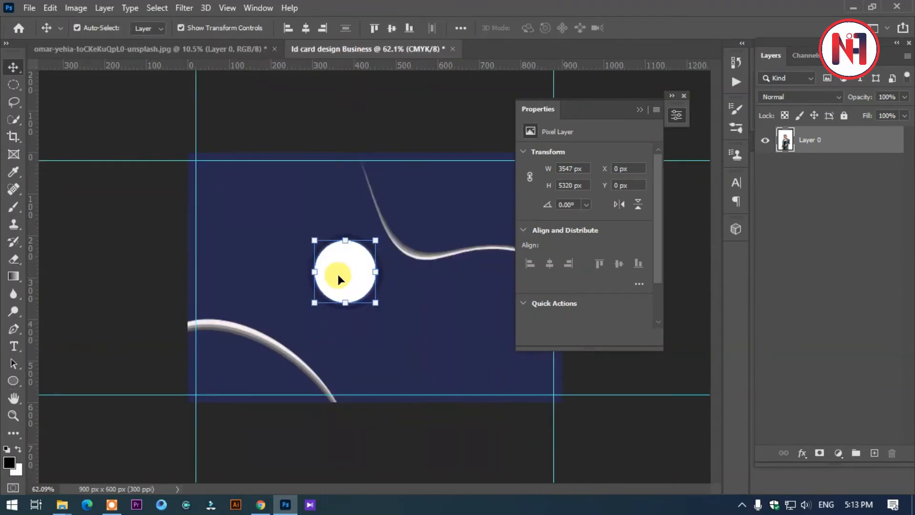
left_click_drag(337, 273, 345, 269)
scroll(377, 225, "down", 2)
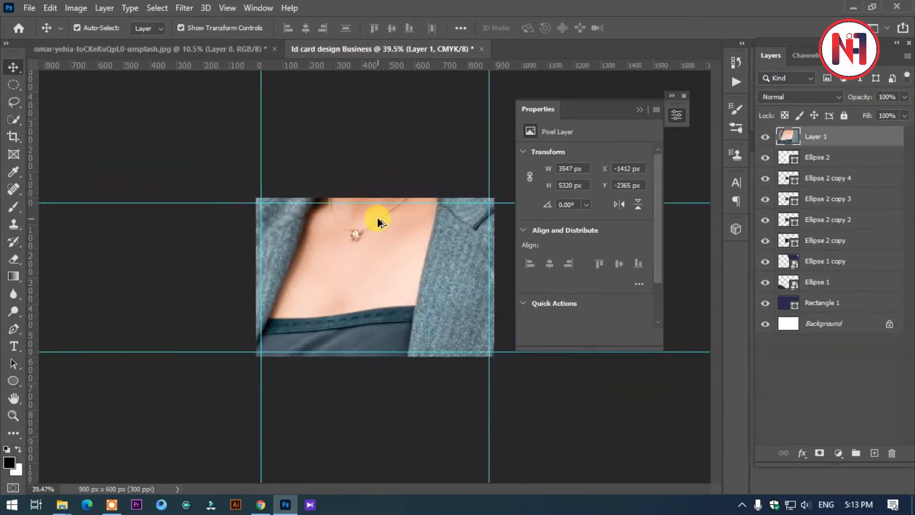
Scale the photo down to about 193 by 290 px and position it over the white circle
scroll(378, 218, "down", 4)
left_click_drag(483, 102, 390, 261)
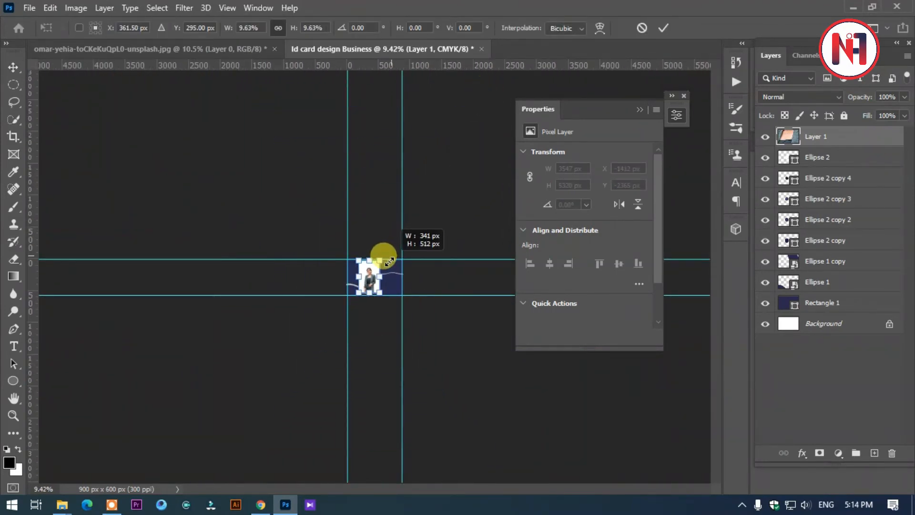
scroll(389, 261, "up", 6)
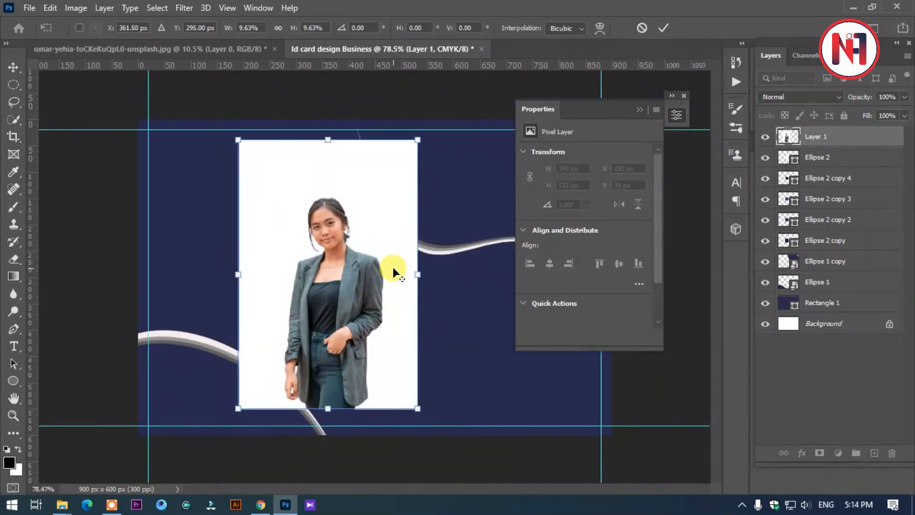
key("Return")
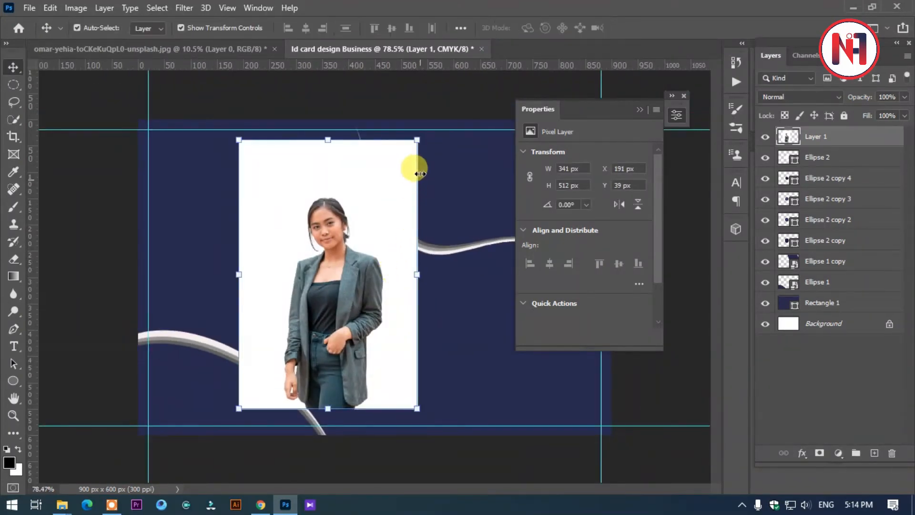
left_click_drag(417, 139, 387, 204)
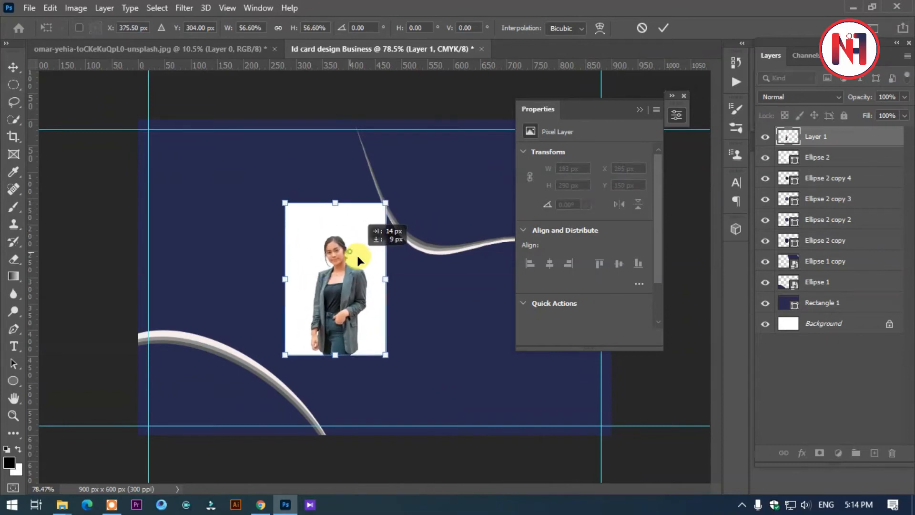
key("Return")
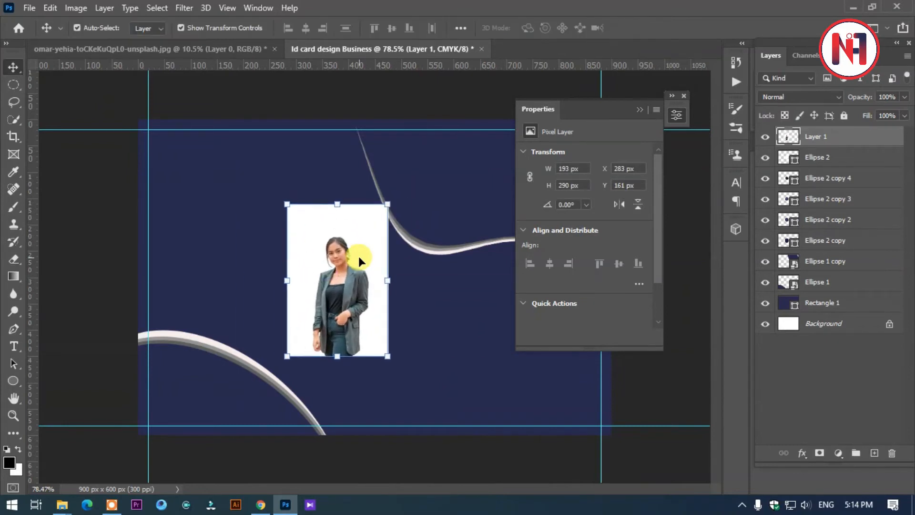
Clip the photo to the white circle and enlarge it to about 225 by 338 px, adjusting its position inside the circle
right_click(801, 136)
left_click(699, 256)
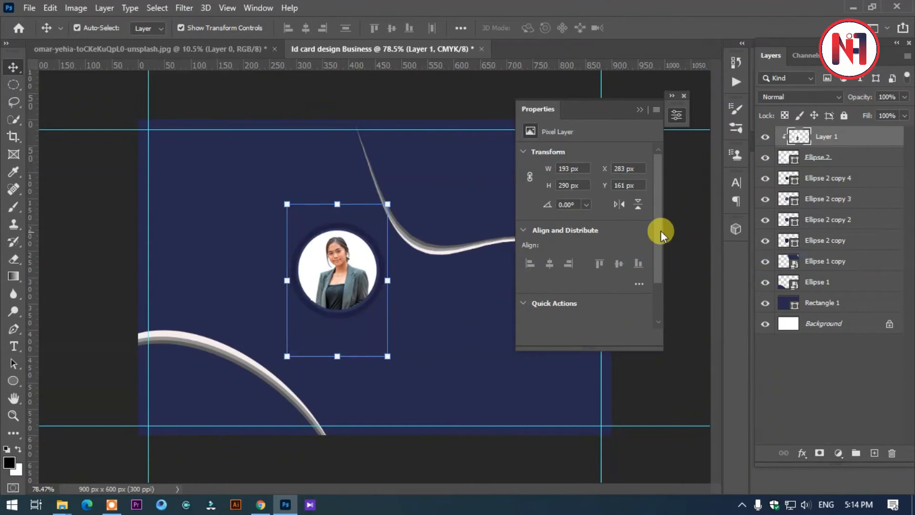
left_click_drag(391, 202, 393, 184)
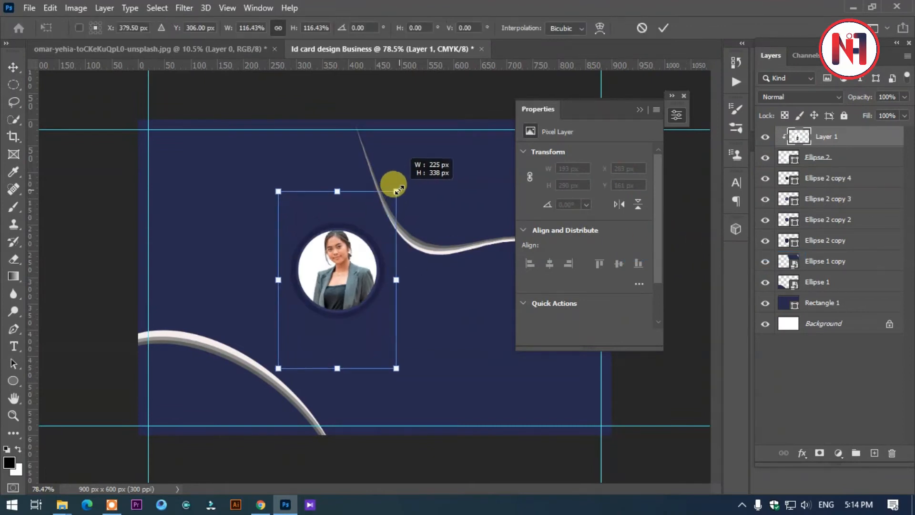
left_click_drag(363, 255, 356, 267)
key("Return")
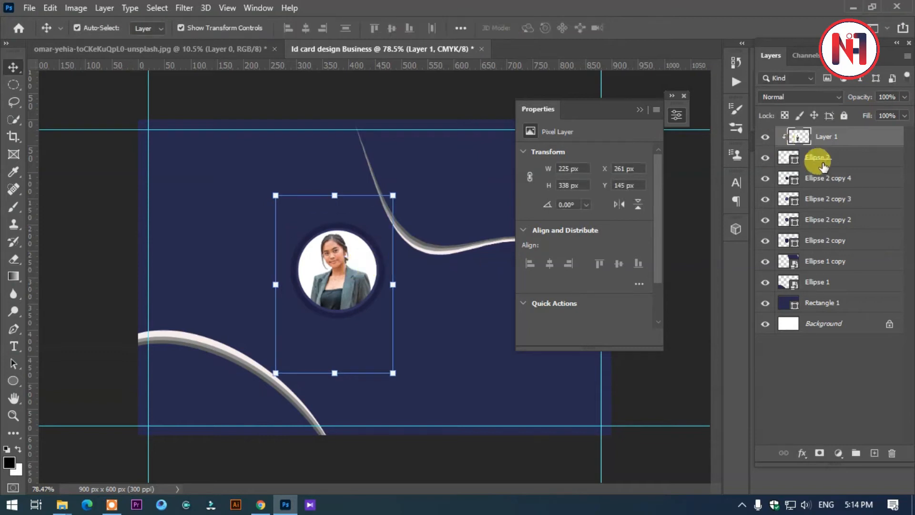
Convert the clipped photo and all five circle layers into one smart object and collapse the floating layer properties
left_click(815, 242, "shift")
right_click(813, 236)
left_click(679, 185)
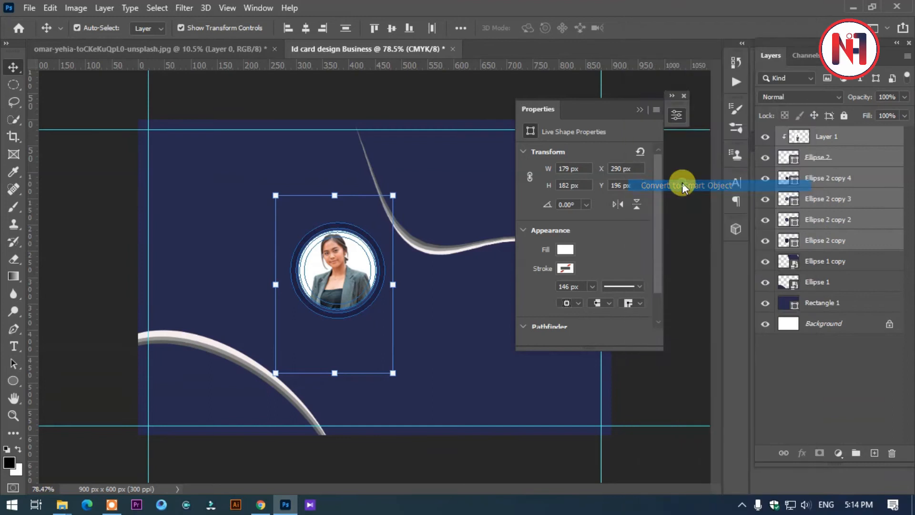
left_click(644, 114)
Move the photo badge onto the upper curve and enlarge it to about 116% width and 111% height
left_click_drag(374, 247, 457, 235)
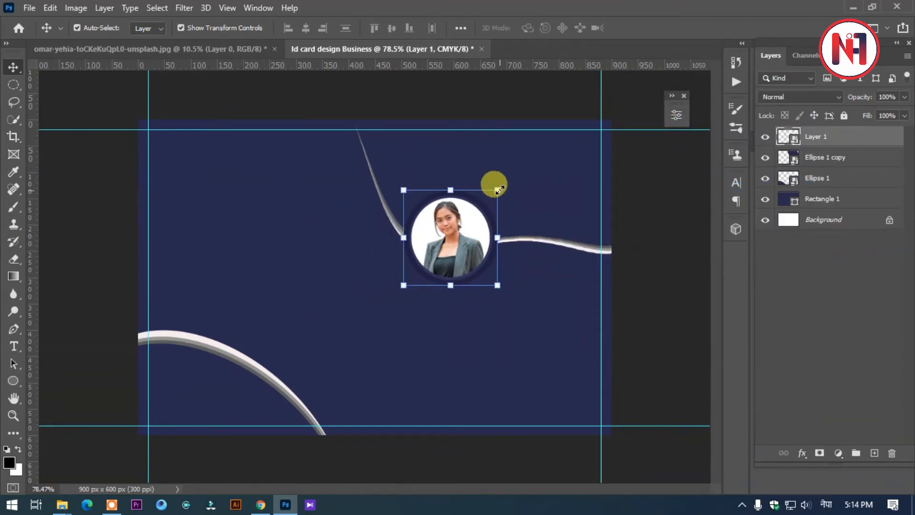
key("ctrl+t")
left_click_drag(496, 188, 505, 181)
left_click_drag(512, 156, 529, 141)
left_click_drag(503, 202, 501, 212)
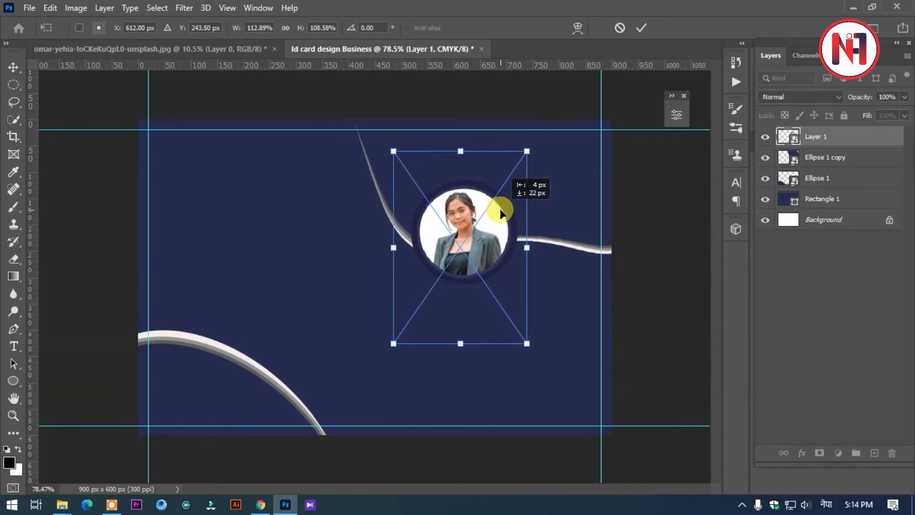
mouse_move(525, 146)
left_mouse_down()
mouse_move(538, 135)
mouse_move(531, 134)
mouse_move(536, 140)
left_mouse_up()
left_click_drag(502, 218, 511, 218)
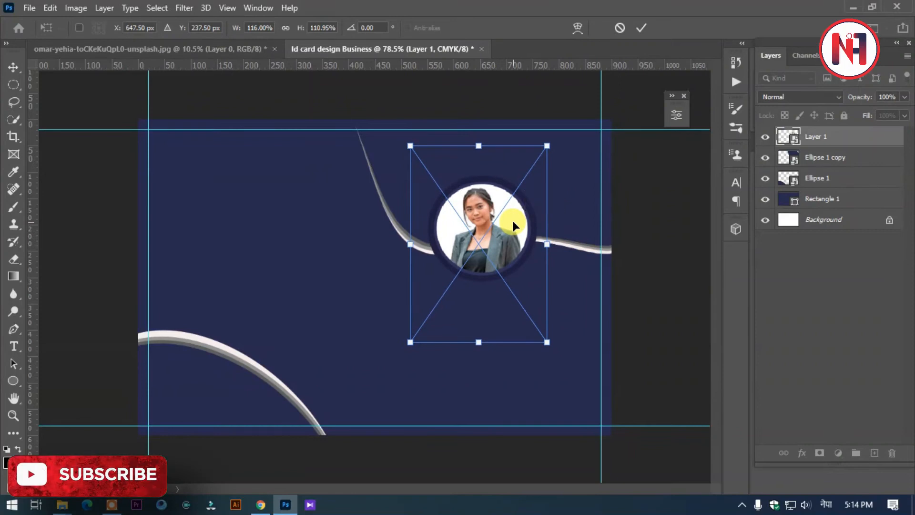
key("Return")
Start a new text line on the navy background in the card's upper-left area
left_click(348, 97)
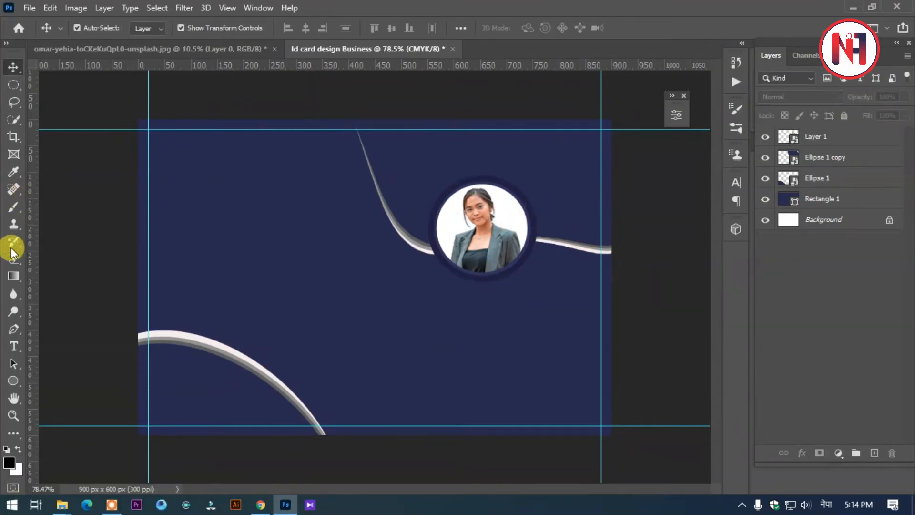
key("t")
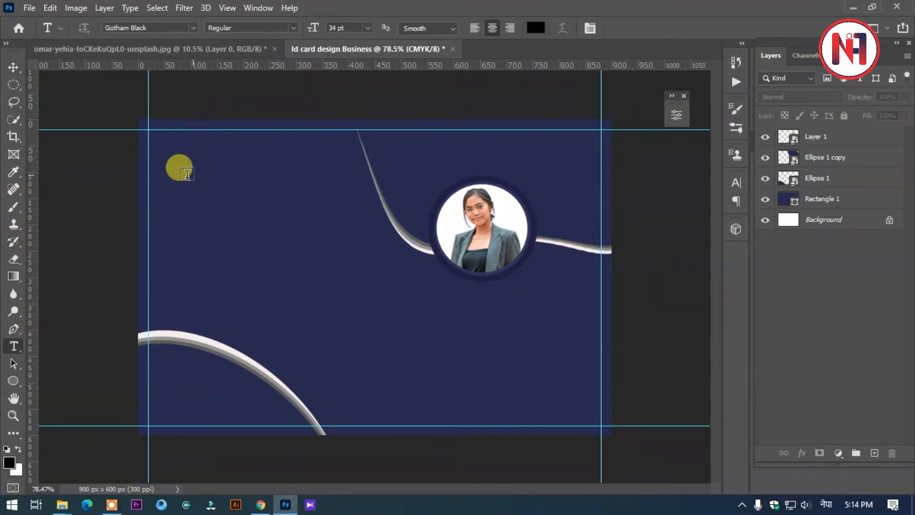
left_click(180, 181)
type("ऋ")
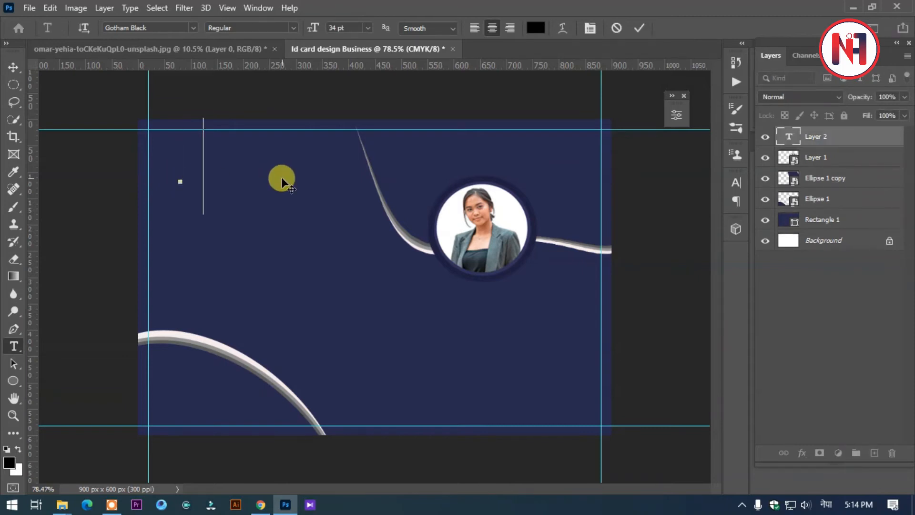
type("इड्डए")
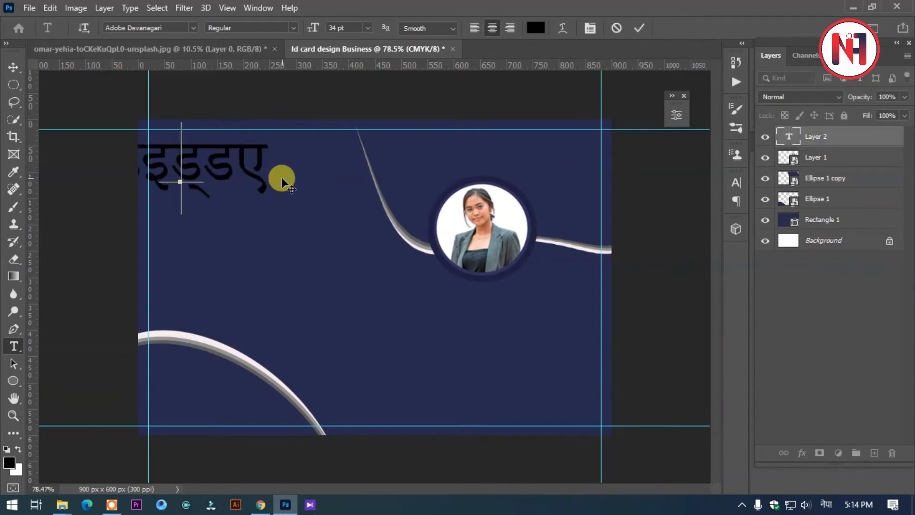
key("BackSpace")
key("BackSpace")
key("BackSpace")
key("BackSpace")
key("BackSpace")
key("BackSpace")
Enter CPMAPNY NAME as the text and set its font to Gotham Black
type("COMAPN")
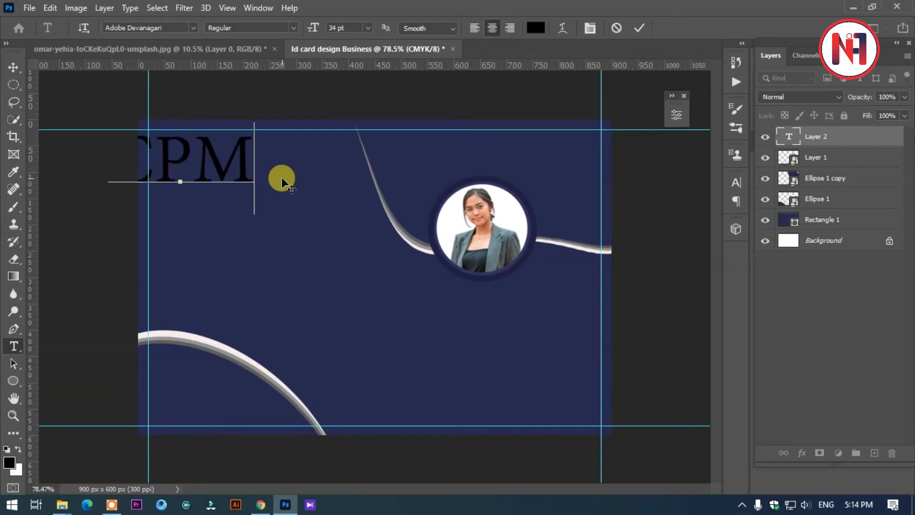
type("Y NAME")
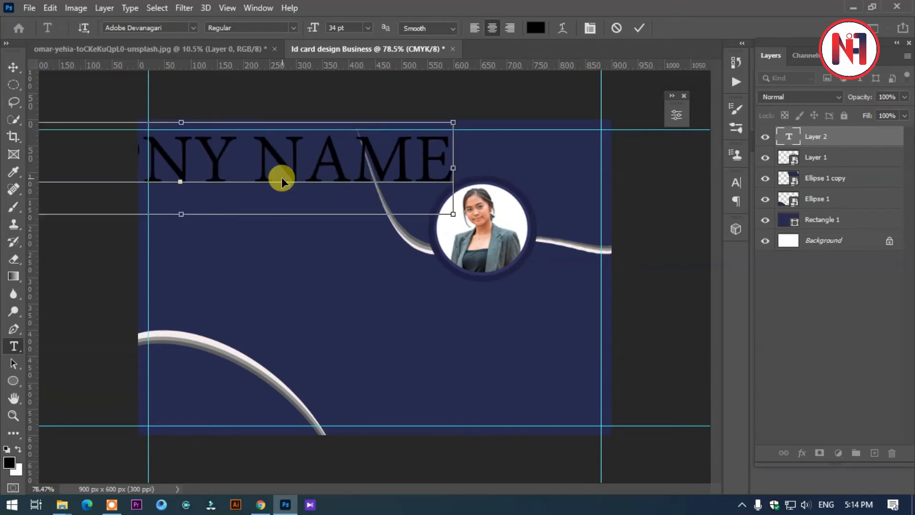
key("ctrl+a")
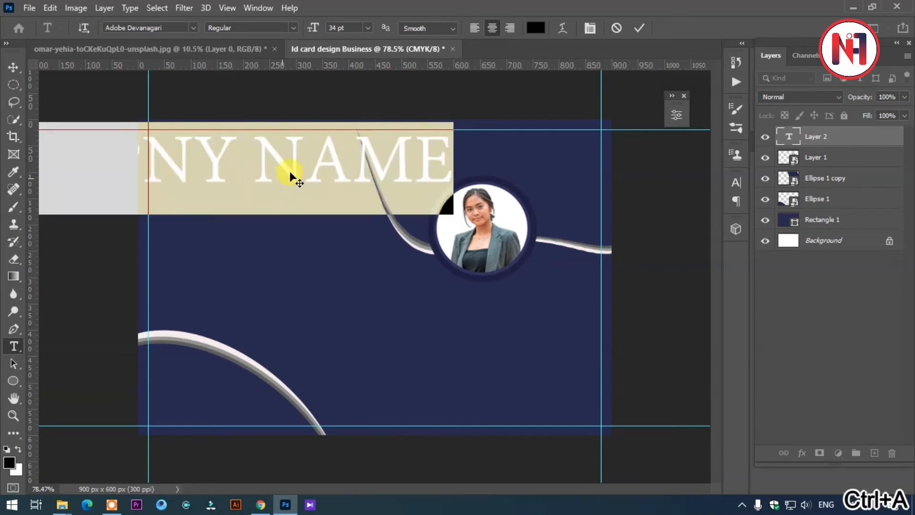
left_click(192, 28)
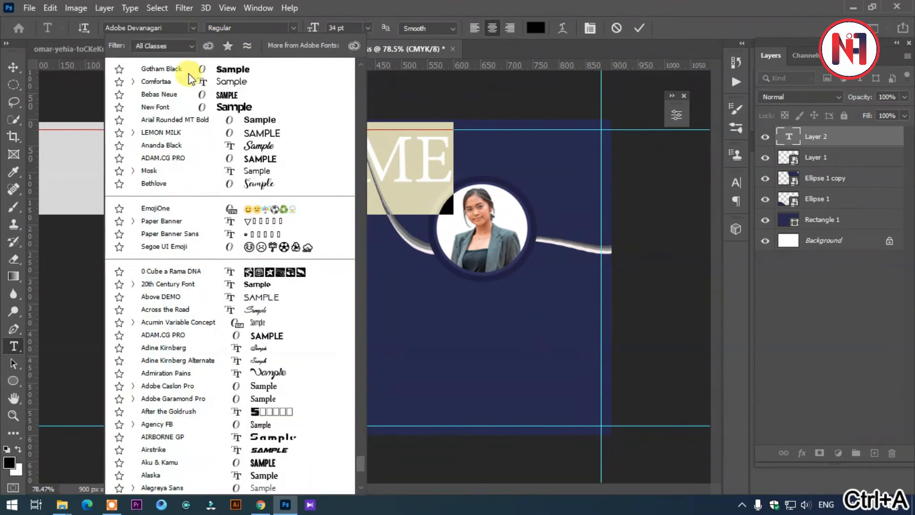
left_click(194, 28)
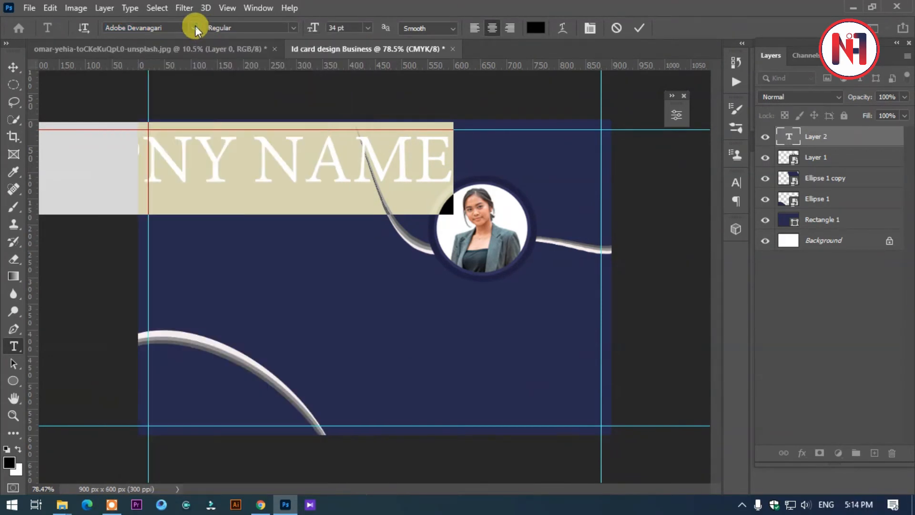
left_click(194, 27)
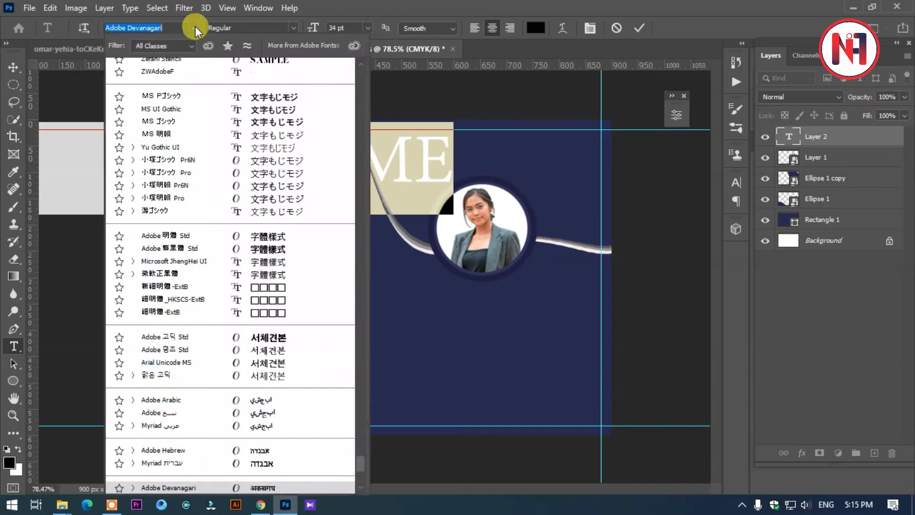
scroll(224, 129, "up", 10)
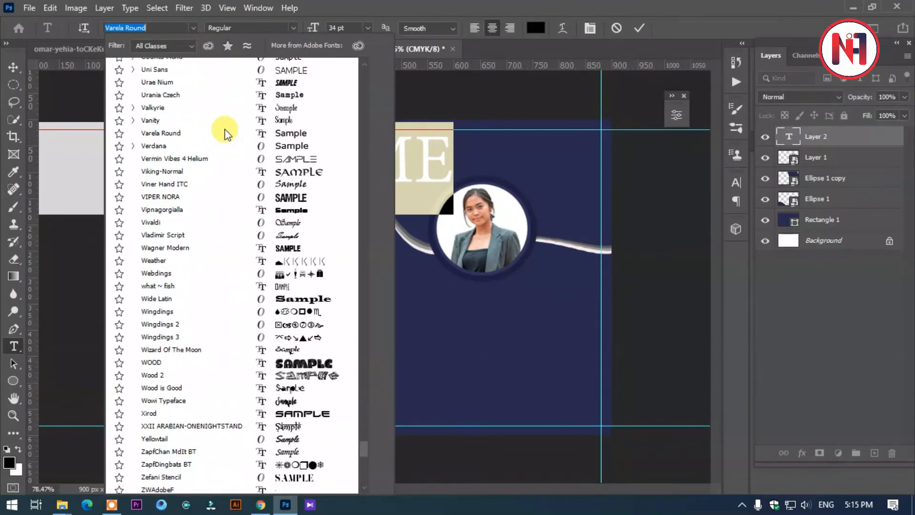
scroll(351, 407, "up", 6)
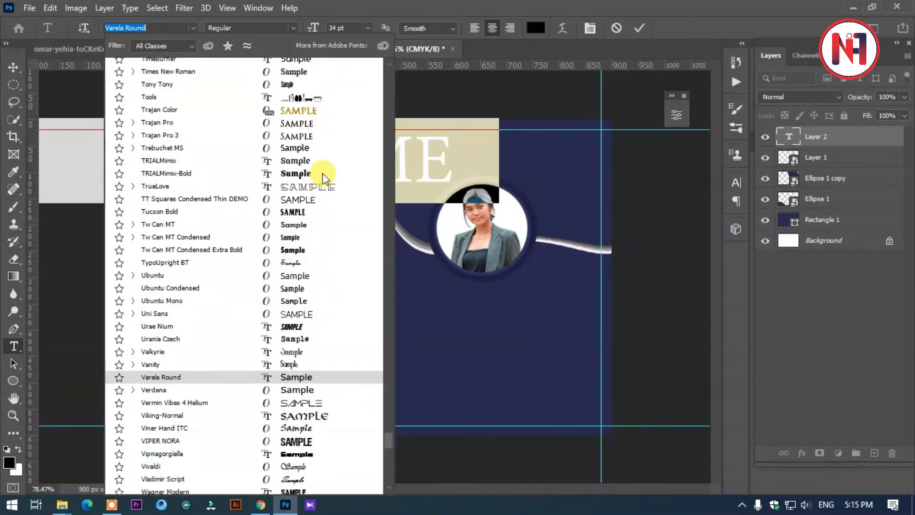
left_click_drag(393, 442, 395, 59)
mouse_move(389, 104)
left_mouse_down()
mouse_move(396, 110)
mouse_move(399, 55)
mouse_move(400, 114)
left_mouse_up()
left_click_drag(395, 73, 401, 67)
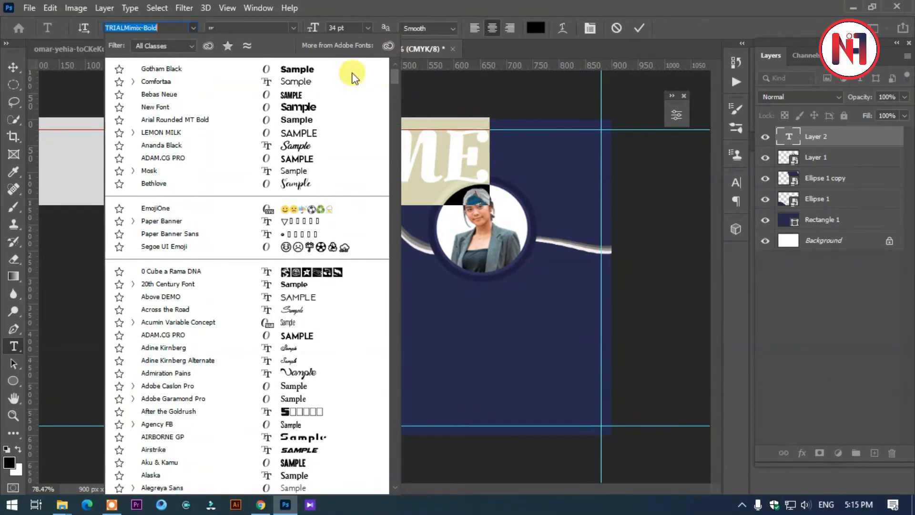
left_click(292, 70)
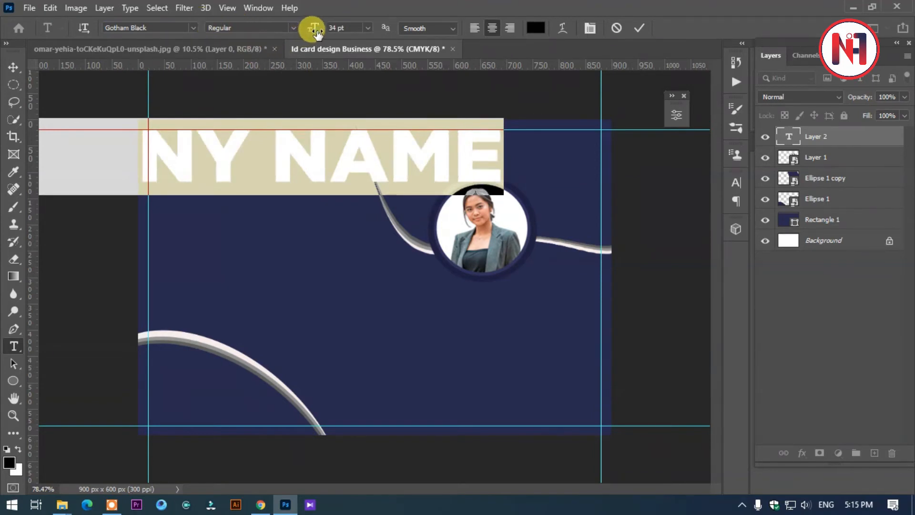
Set the text size to 15 pt, break the line before NAME, and move the text fully inside the card's upper-left area
left_click_drag(315, 30, 304, 30)
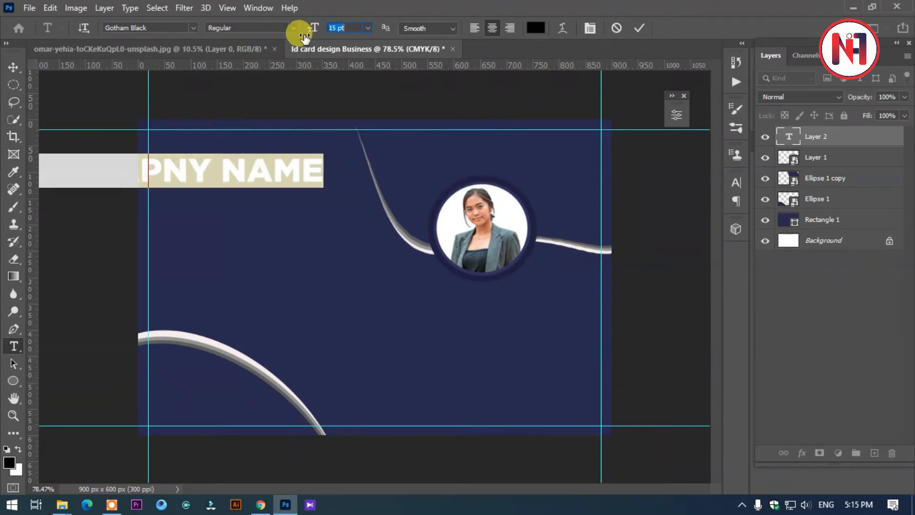
left_click(219, 165)
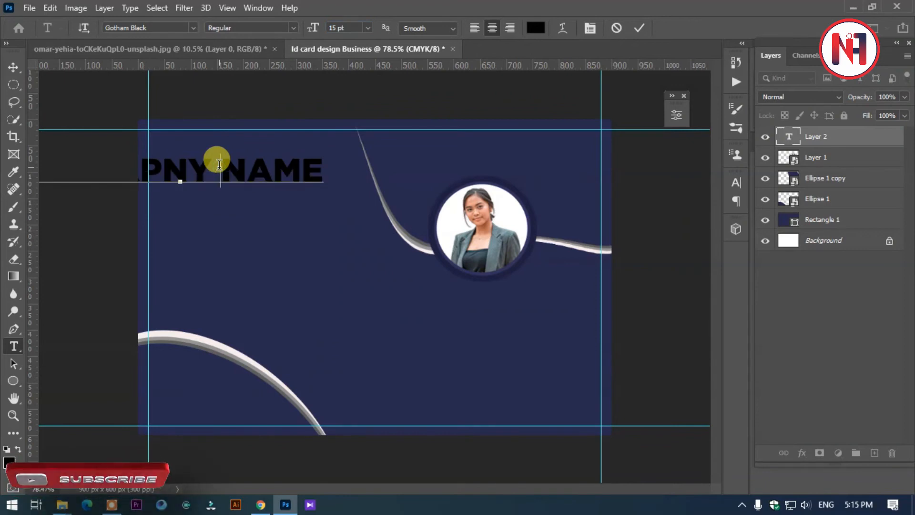
key("Return")
left_click_drag(236, 265, 317, 270, "ctrl")
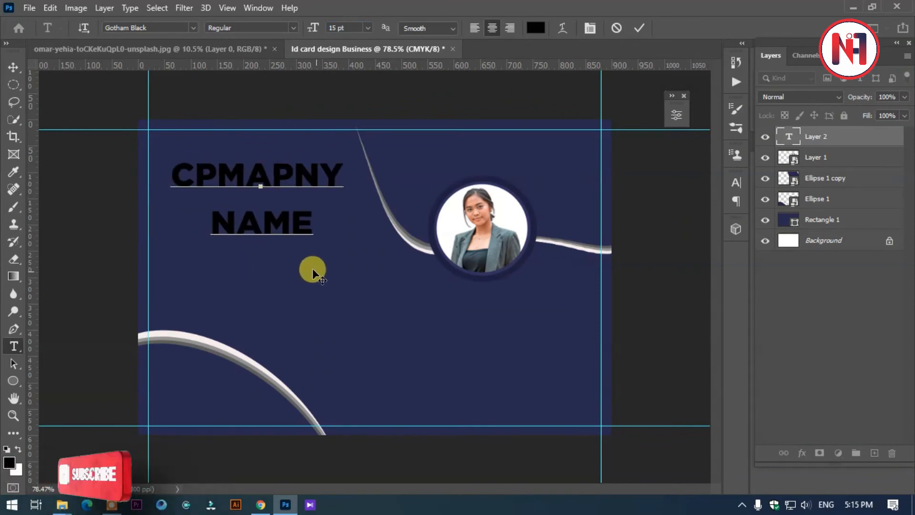
Correct the misspelled first line of the company name text to read COMPANY
left_click(201, 179)
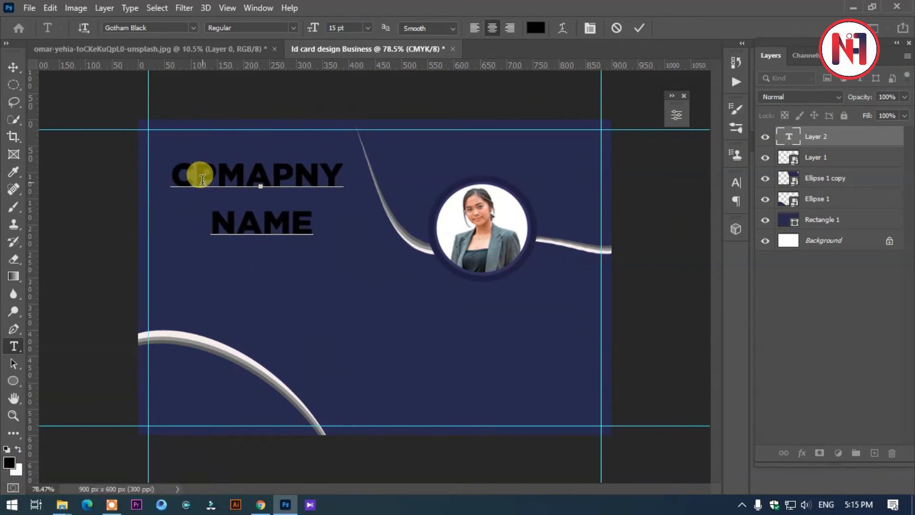
type("MPP")
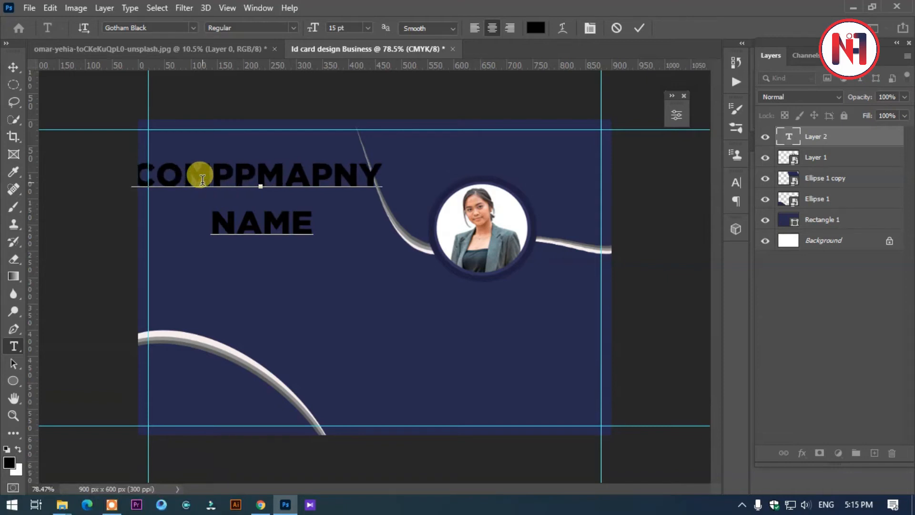
key("BackSpace")
key("Delete")
key("Delete")
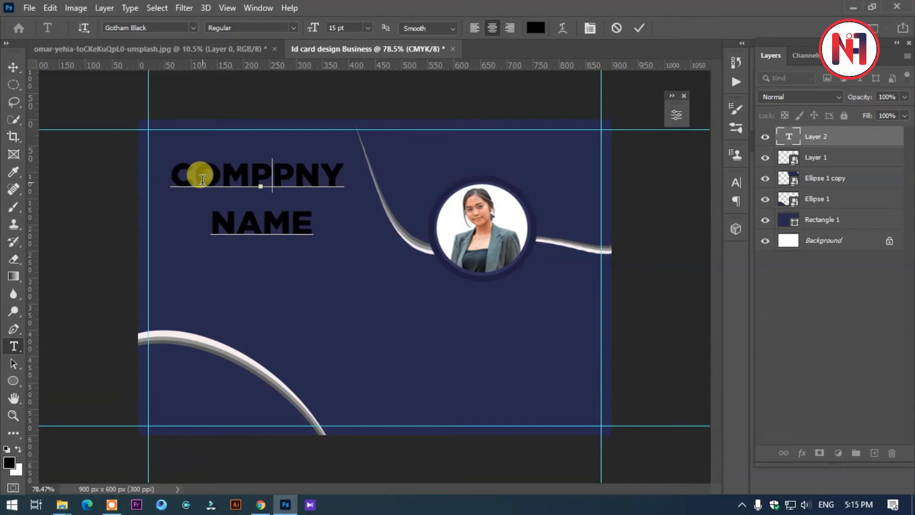
key("Delete")
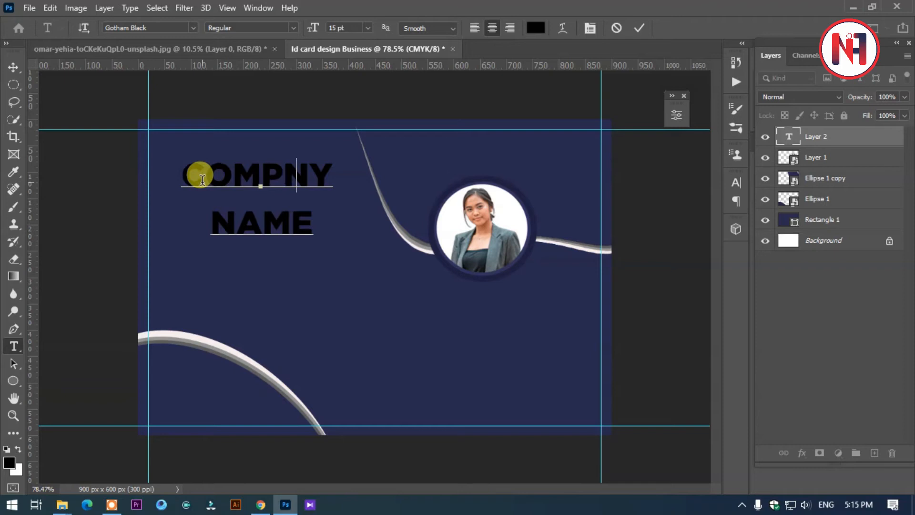
type("A")
Set the leading of the whole COMPANY NAME text to 17 pt and its colour to white (ffffff)
key("ctrl+a")
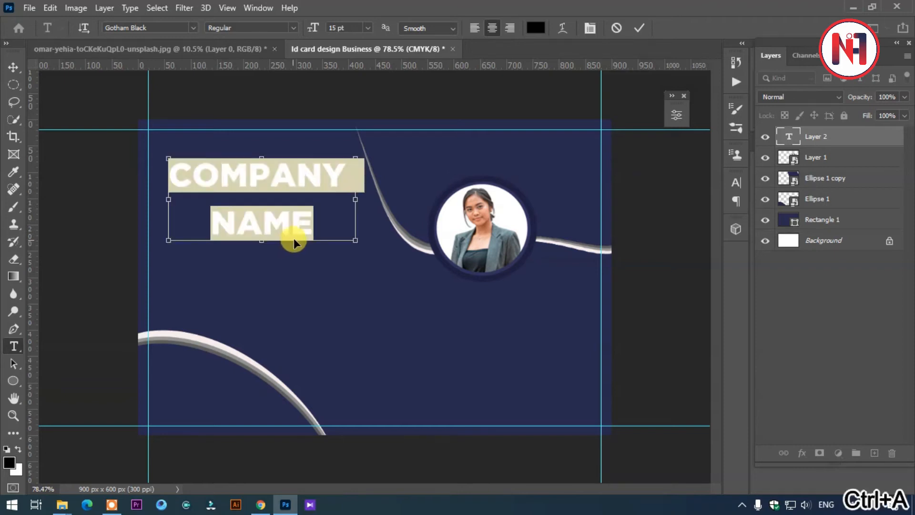
key("ctrl+t")
mouse_move(666, 221)
left_mouse_down()
mouse_move(656, 220)
mouse_move(664, 220)
left_mouse_up()
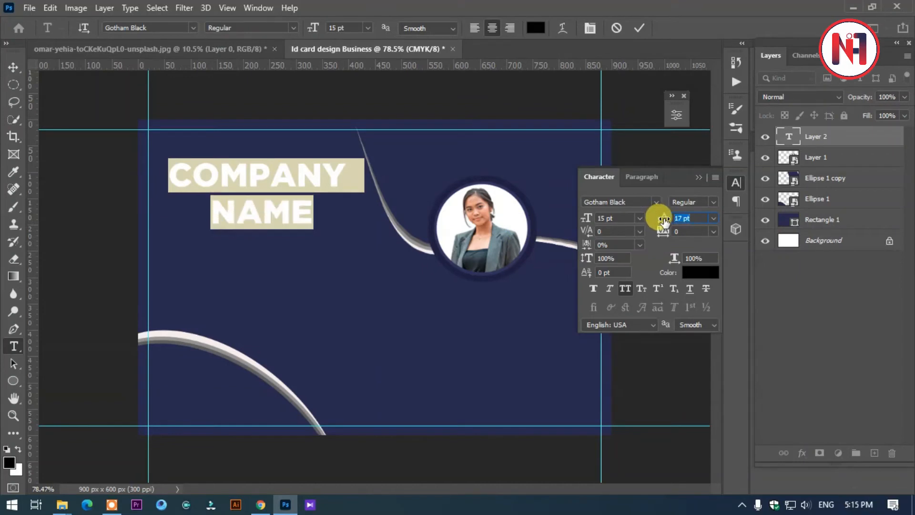
left_click_drag(316, 219, 110, 152)
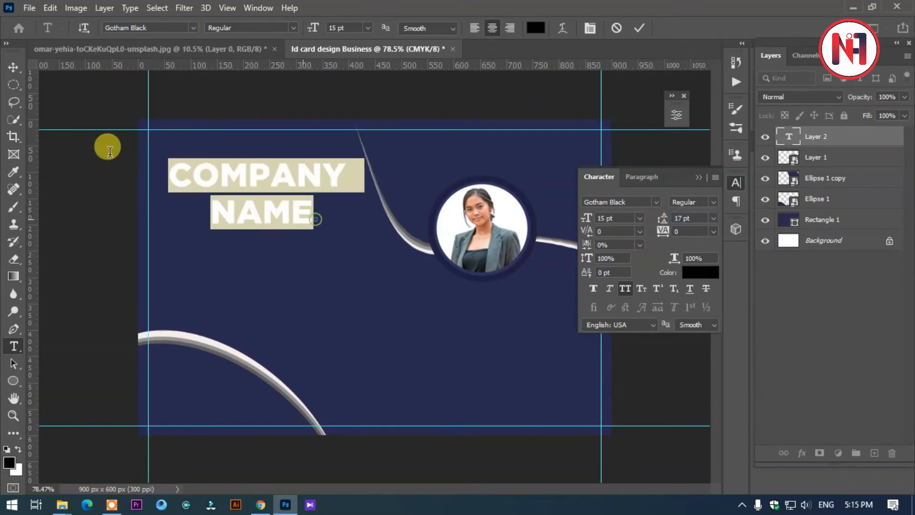
left_click(537, 30)
left_click_drag(579, 213, 478, 158)
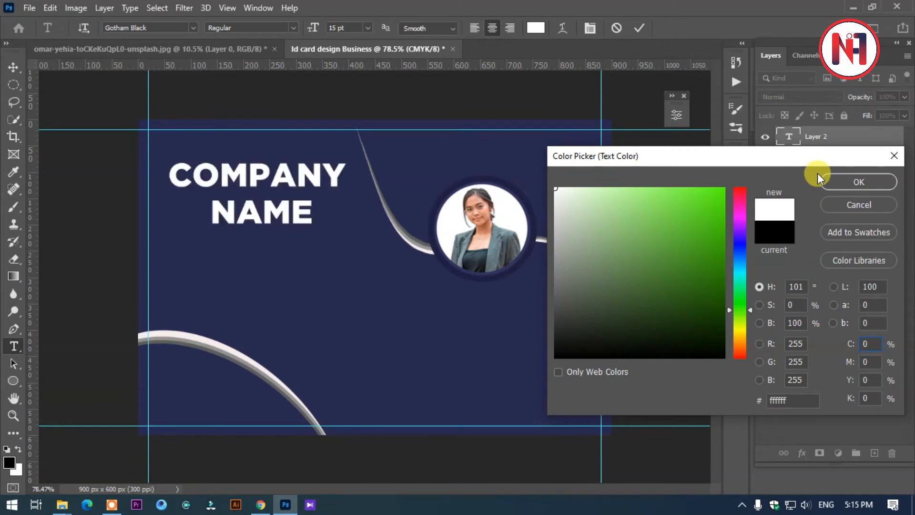
left_click(820, 180)
Recolour only the word NAME in the company name text to a bright pink
left_click(315, 214)
left_click_drag(314, 212, 168, 208)
left_click(536, 27)
left_click_drag(739, 229, 729, 217)
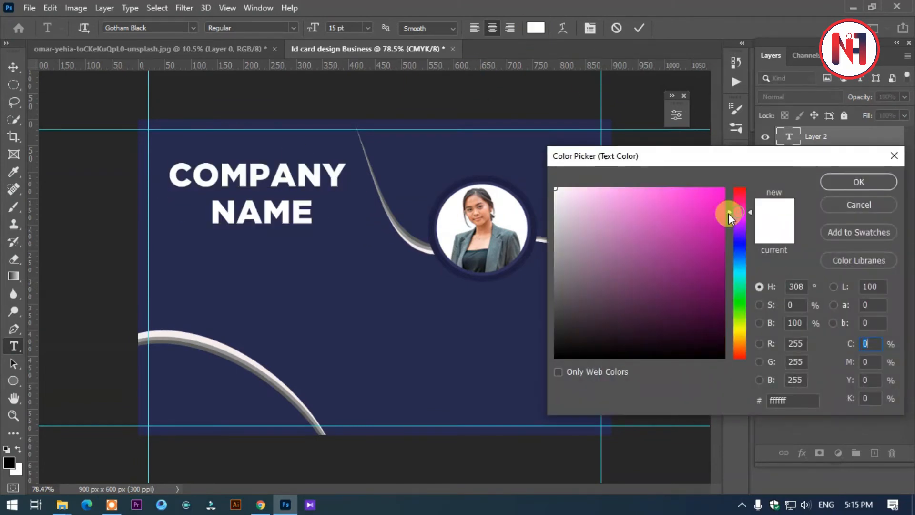
left_click(700, 194)
left_click(879, 182)
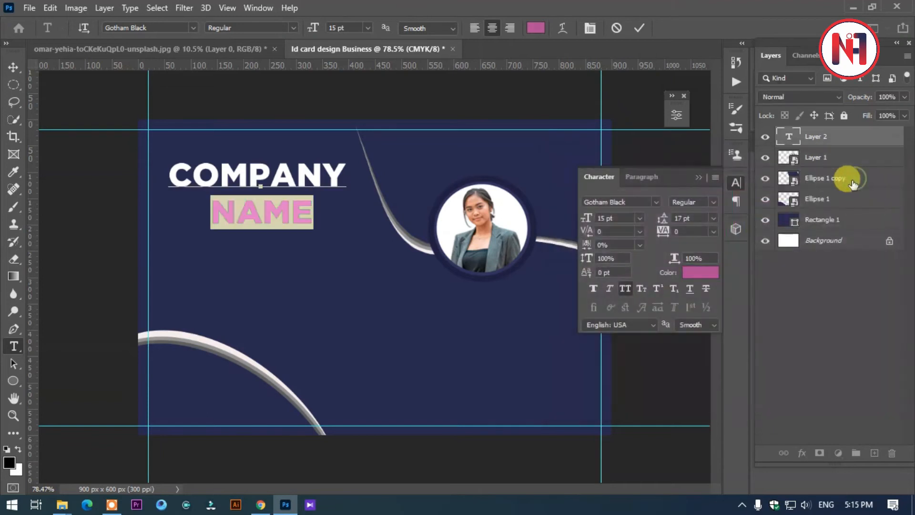
left_click(536, 28)
left_click(717, 203)
left_click(858, 181)
Shift the COMPANY NAME text slightly downward and enlarge it to about 104% width and 108% height
left_click(13, 67)
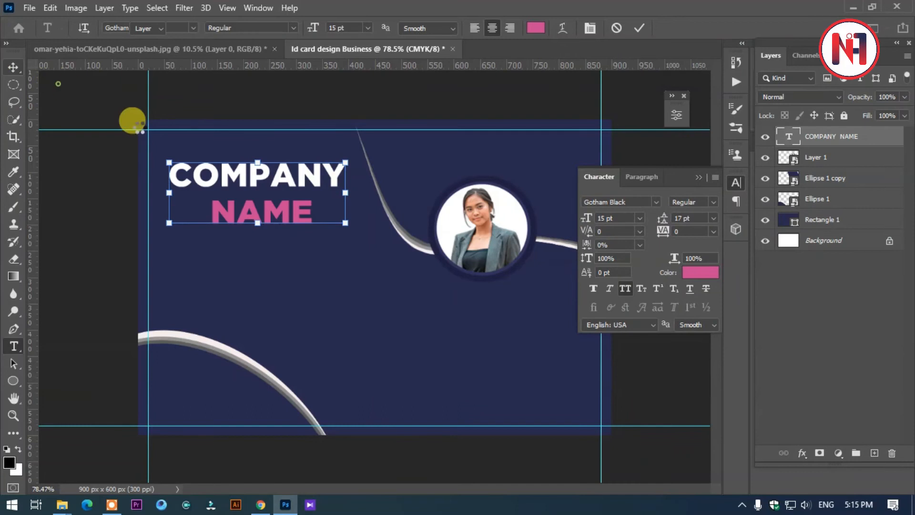
left_click_drag(250, 184, 246, 190)
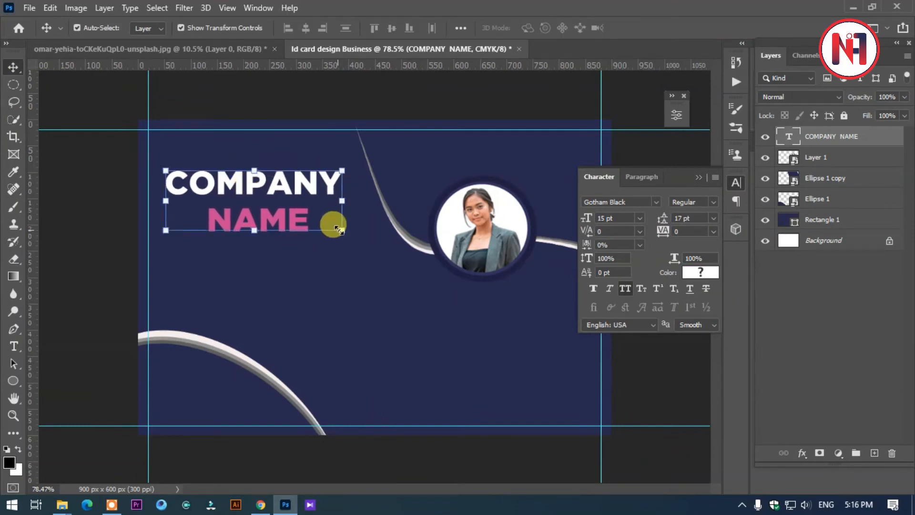
mouse_move(342, 229)
left_mouse_down()
mouse_move(355, 233)
mouse_move(331, 229)
mouse_move(352, 241)
left_mouse_up()
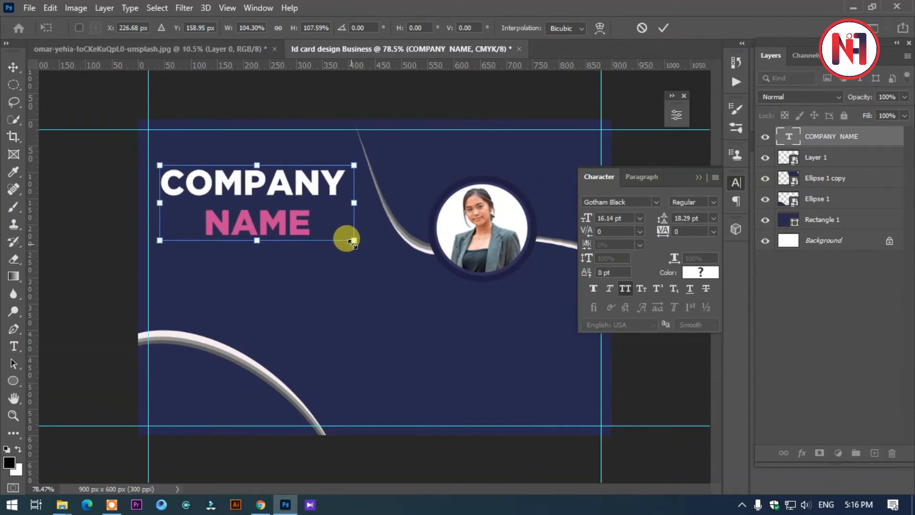
key("Return")
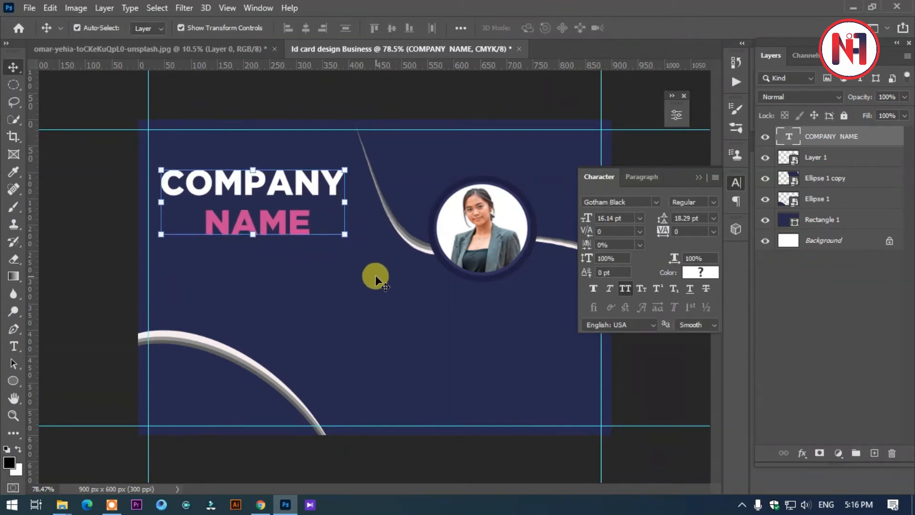
Add a new text line reading SLOGAN OF COMPANY below the company name
key("t")
left_click(182, 276)
type("YOUR")
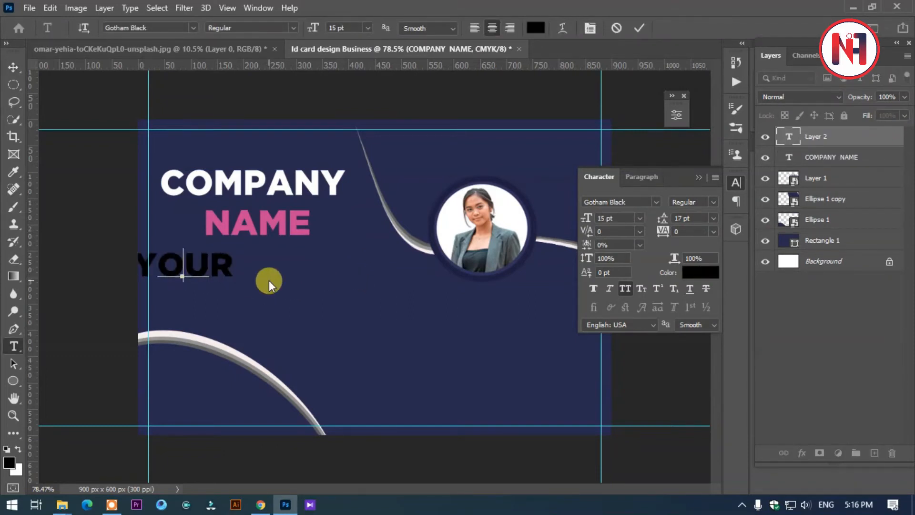
key("BackSpace")
key("BackSpace")
key("BackSpace")
key("BackSpace")
type("S")
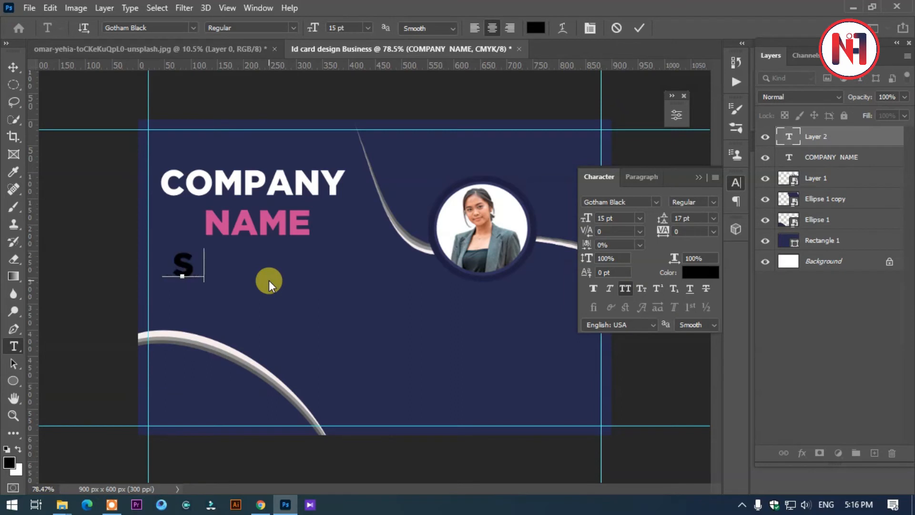
type("LOGAN")
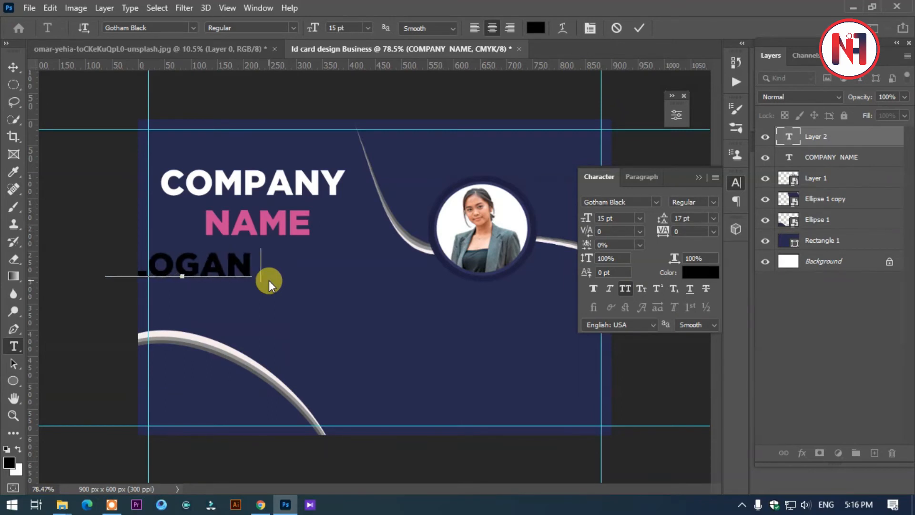
type(" OF COMPAN")
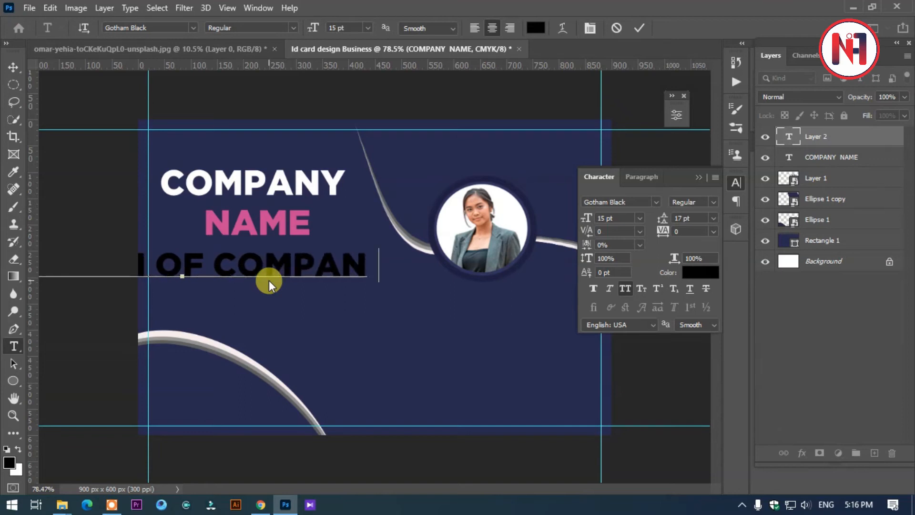
type("Y")
Set the slogan text size to 6 pt and centre the line beneath the word NAME
key("ctrl+a")
key("ctrl+t")
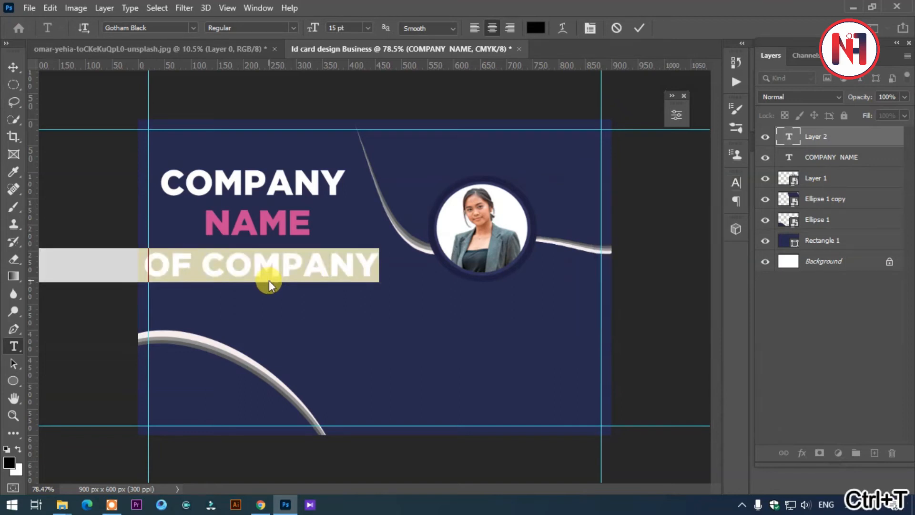
key("ctrl+t")
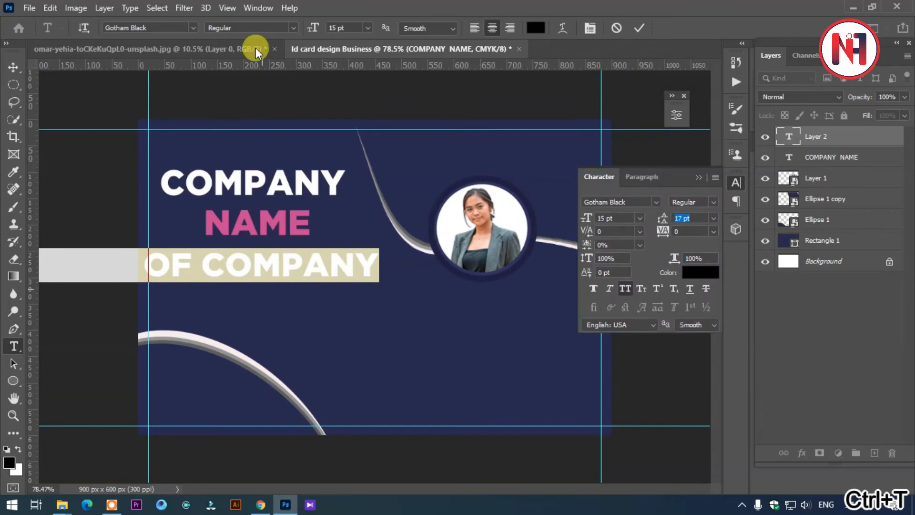
left_click_drag(314, 29, 305, 29)
left_click_drag(268, 306, 317, 282)
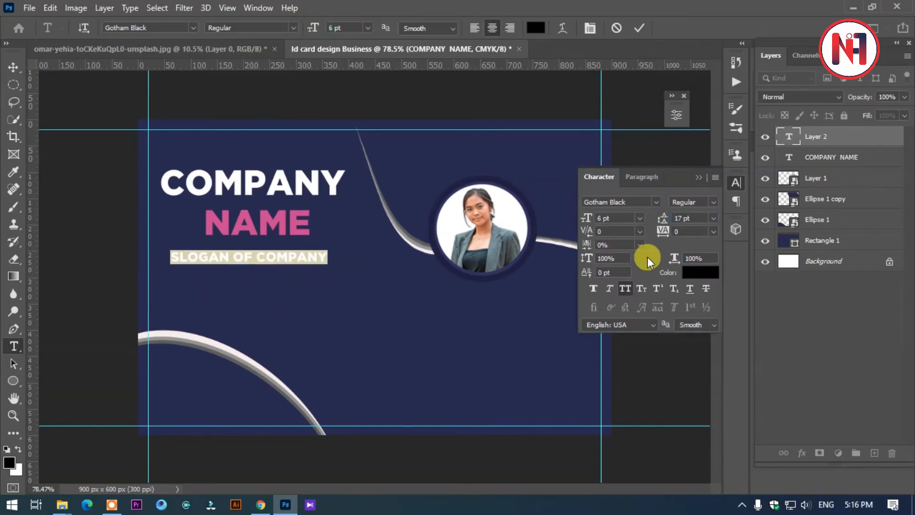
Try several text colours for the slogan and settle on a soft periwinkle blue (8589c2)
left_click(694, 268)
left_click(534, 211)
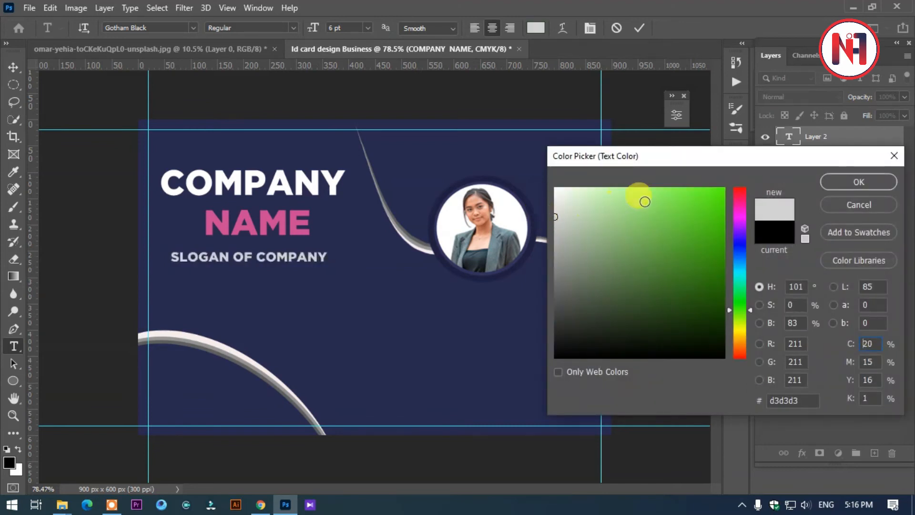
left_click_drag(635, 223, 548, 257)
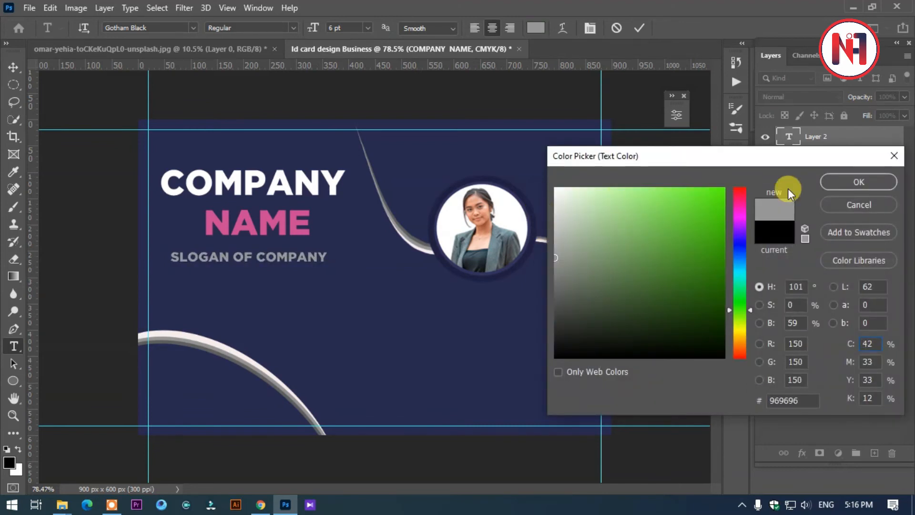
left_click(555, 357)
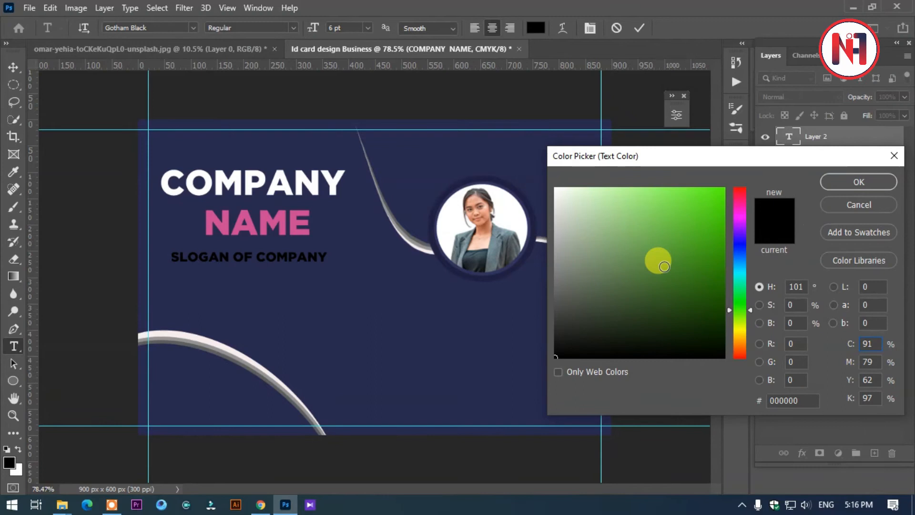
left_click(517, 200)
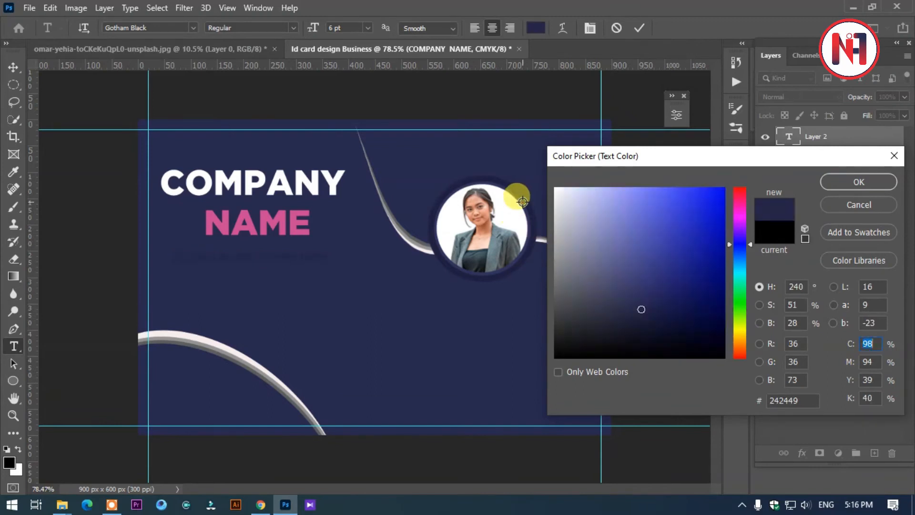
left_click(648, 232)
mouse_move(648, 233)
left_mouse_down()
mouse_move(650, 190)
mouse_move(623, 159)
left_mouse_up()
left_click(837, 185)
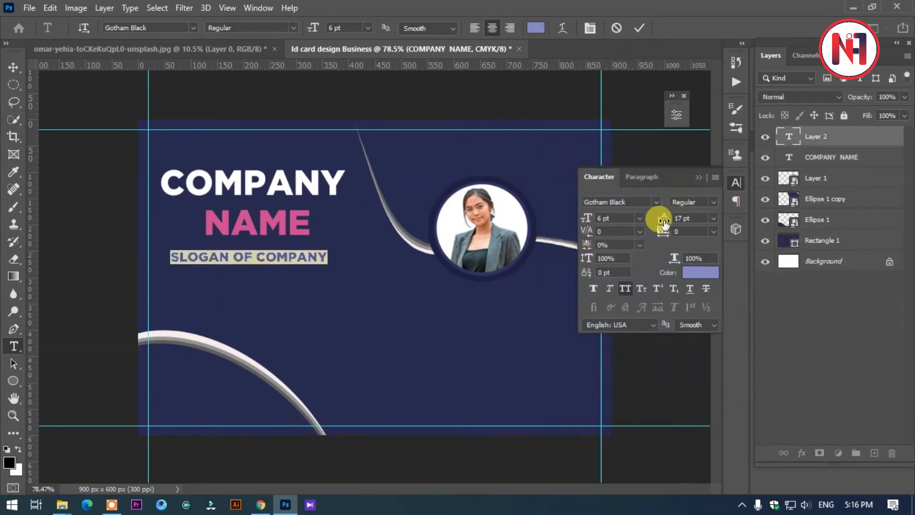
Set the slogan's letter tracking to 180 and place the line closer beneath NAME
left_click(654, 202)
left_click(654, 202)
left_click_drag(663, 234, 666, 230)
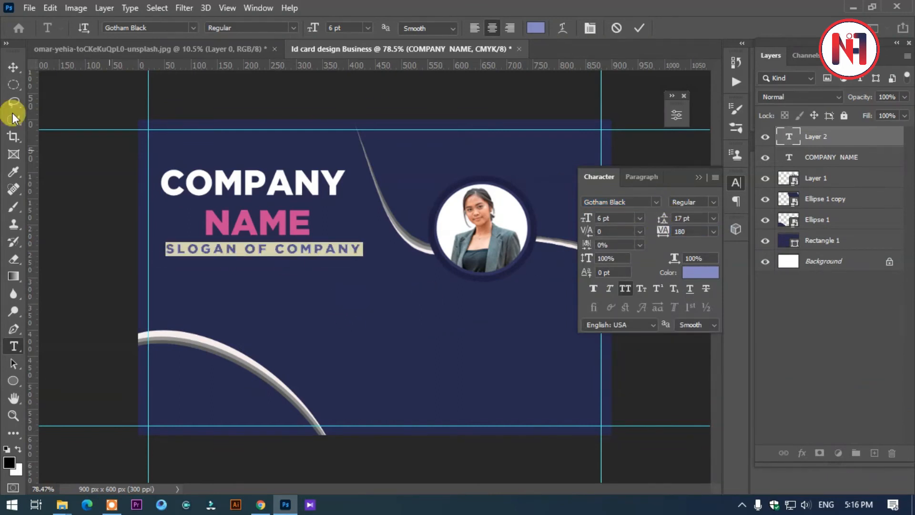
left_click(14, 67)
left_click(697, 177)
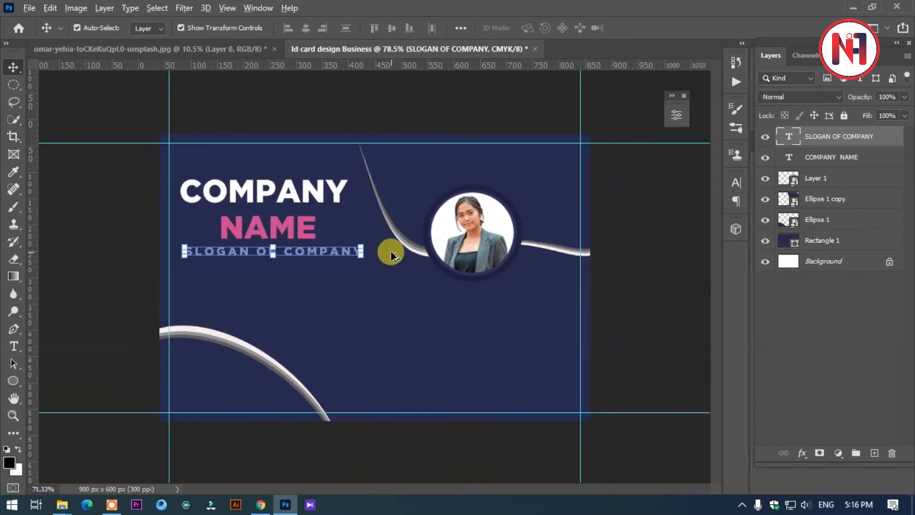
Enter the cardholder's full name as a new text line and position it below the photo badge
scroll(392, 252, "up", 1)
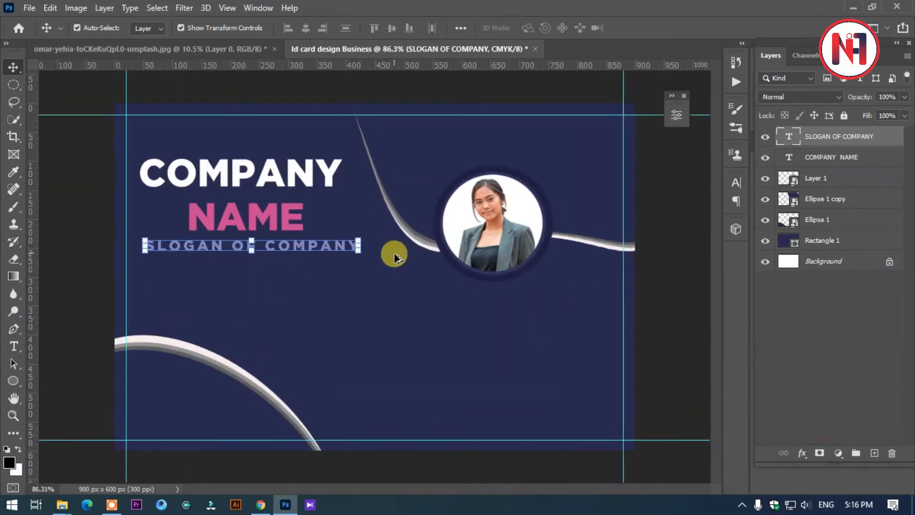
left_click(13, 346)
left_click(416, 304)
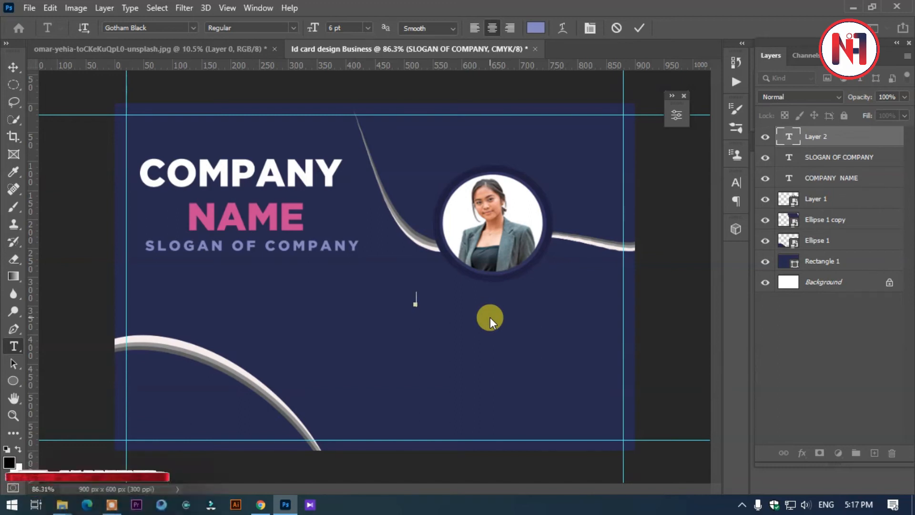
type("MARR")
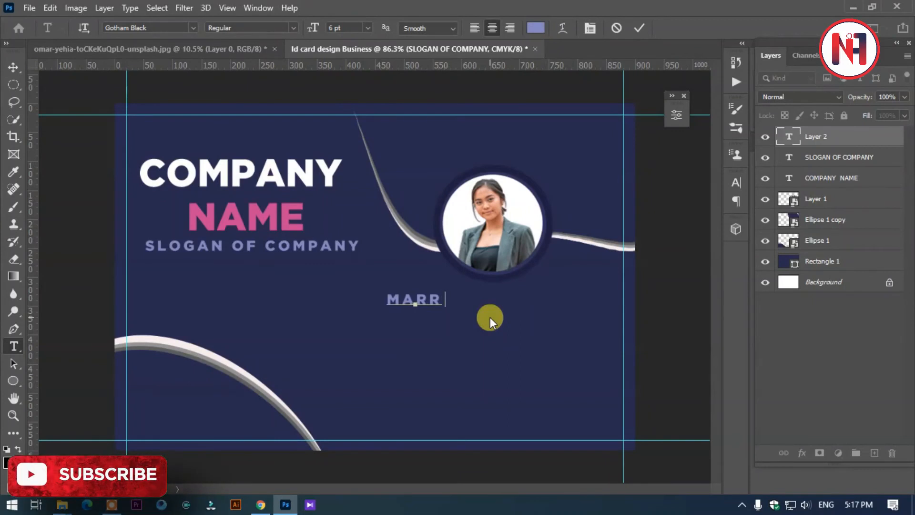
type("Y SMITH")
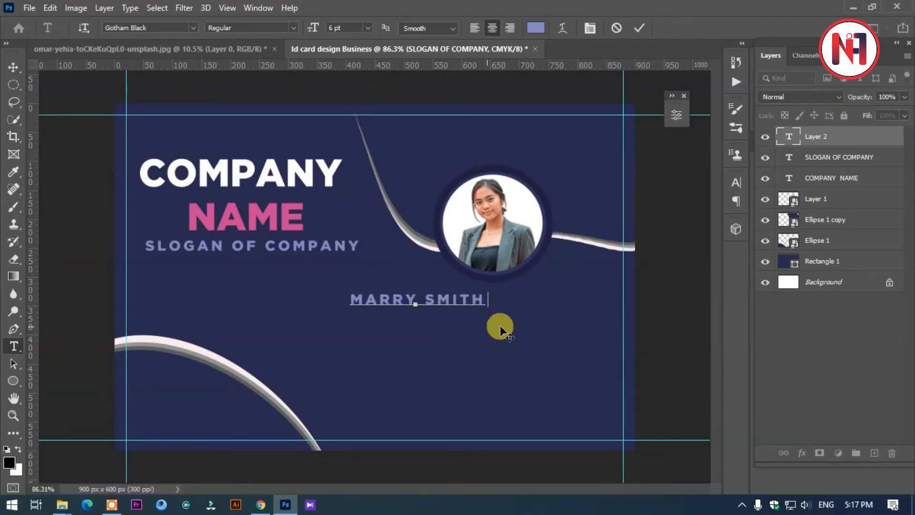
left_click_drag(499, 325, 534, 322)
Change the colour of the cardholder's name to white (ffffff)
key("ctrl+a")
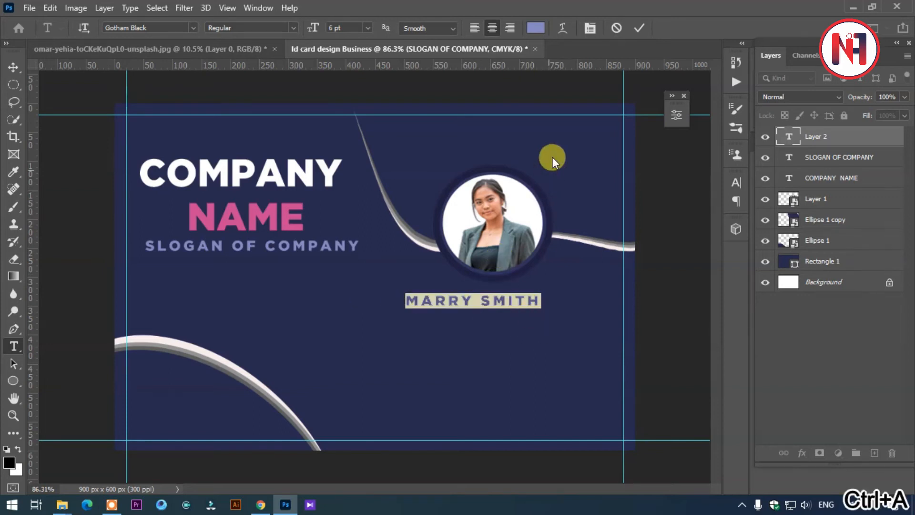
left_click(536, 28)
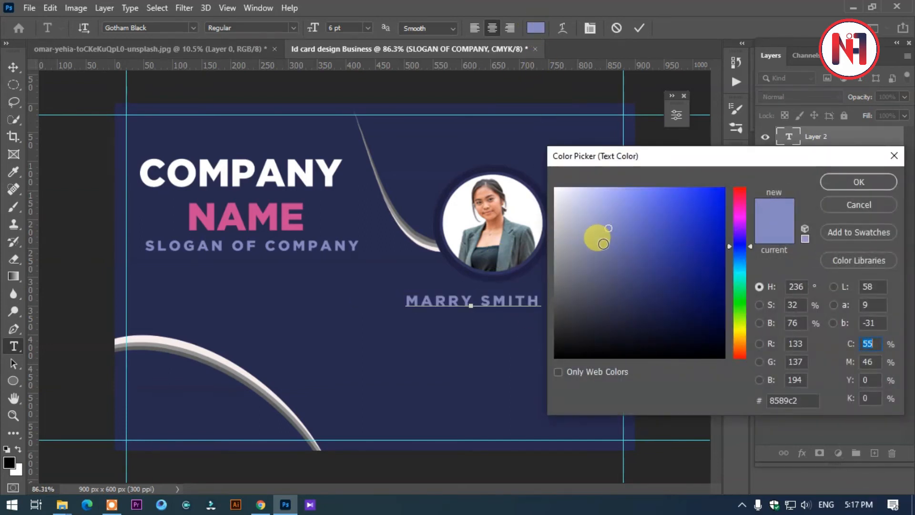
left_click_drag(596, 249, 474, 104)
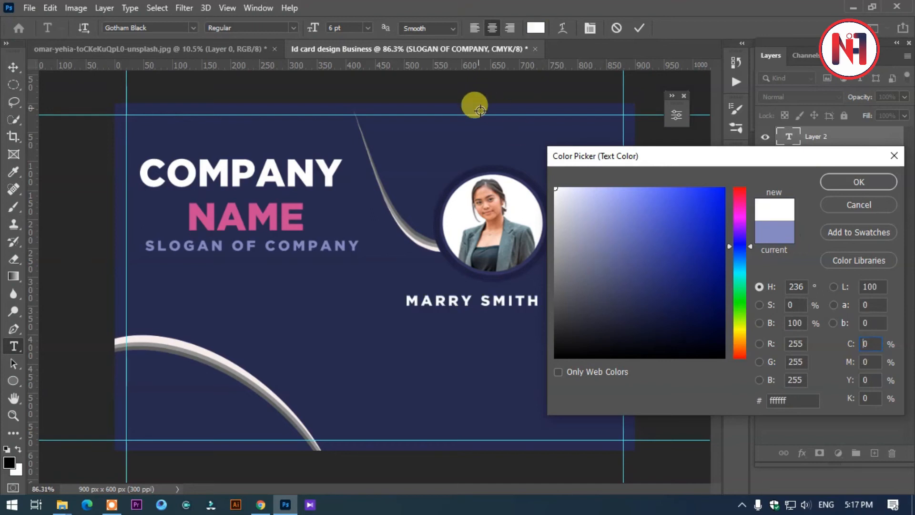
left_click(830, 181)
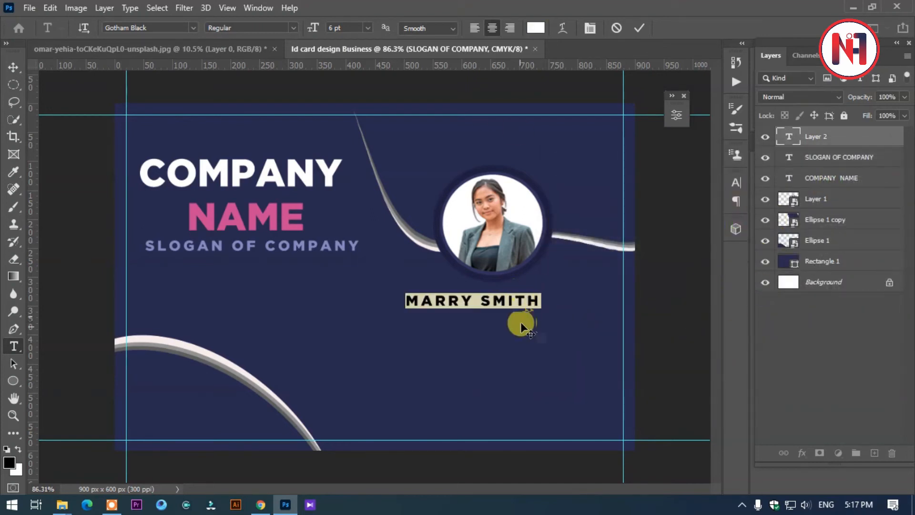
Try the card's background navy (272950) on the cardholder's name and return the text to white
left_click(541, 30)
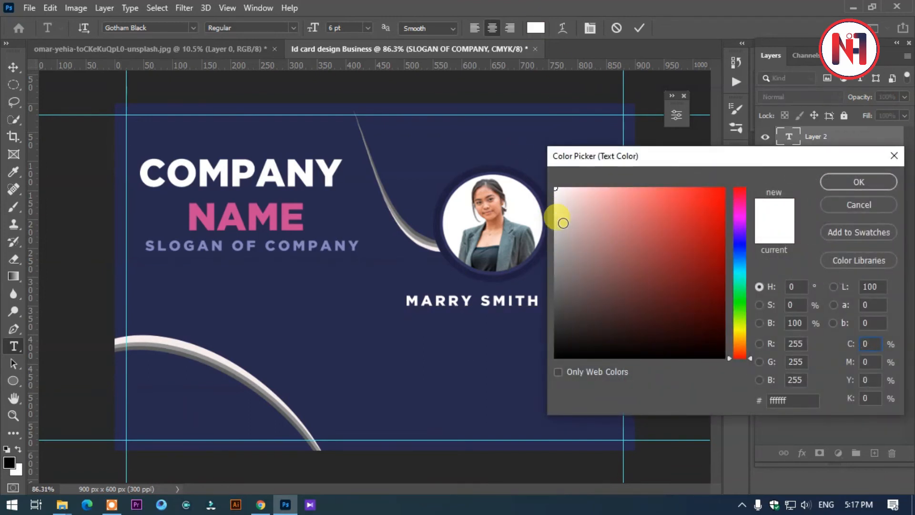
left_click(420, 320)
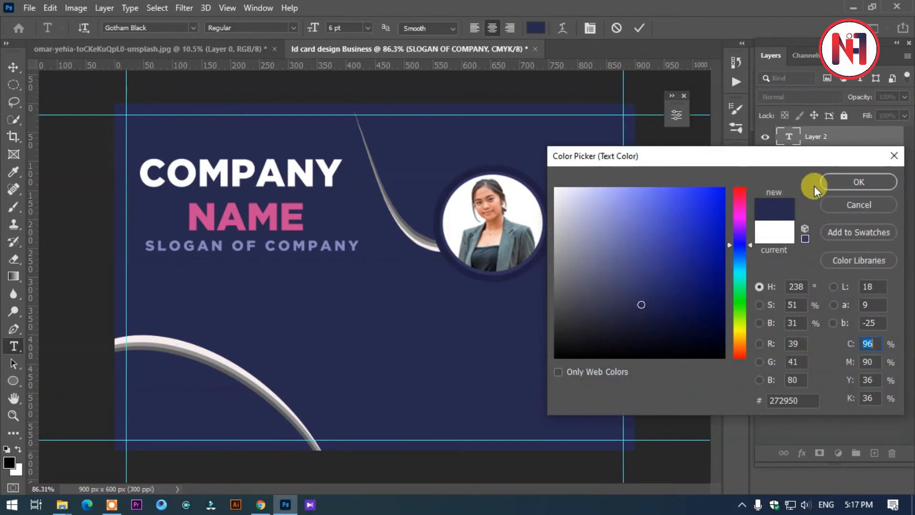
left_click(830, 183)
left_click(23, 71)
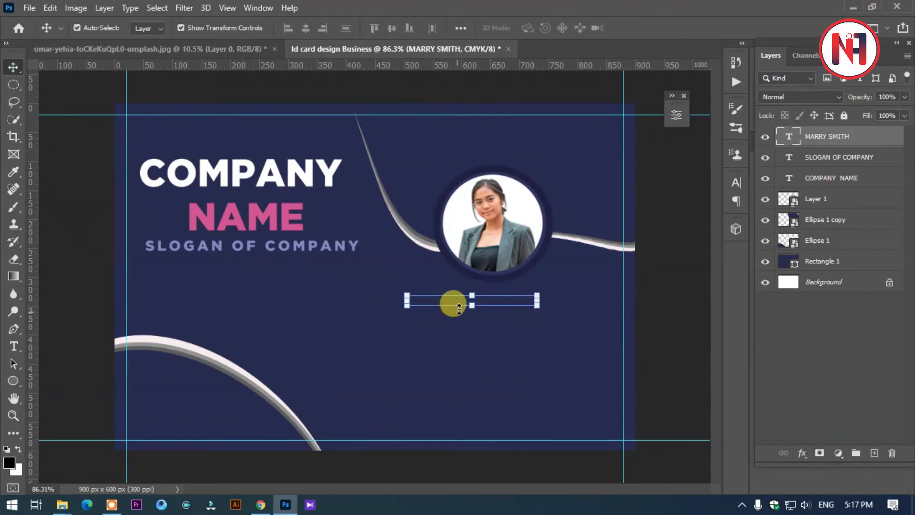
key("t")
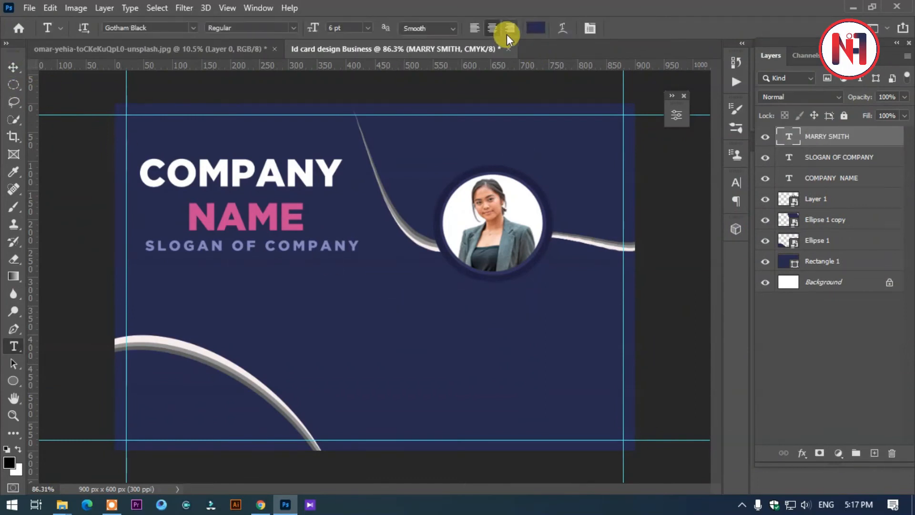
left_click(533, 27)
left_click_drag(614, 223, 469, 153)
left_click(836, 187)
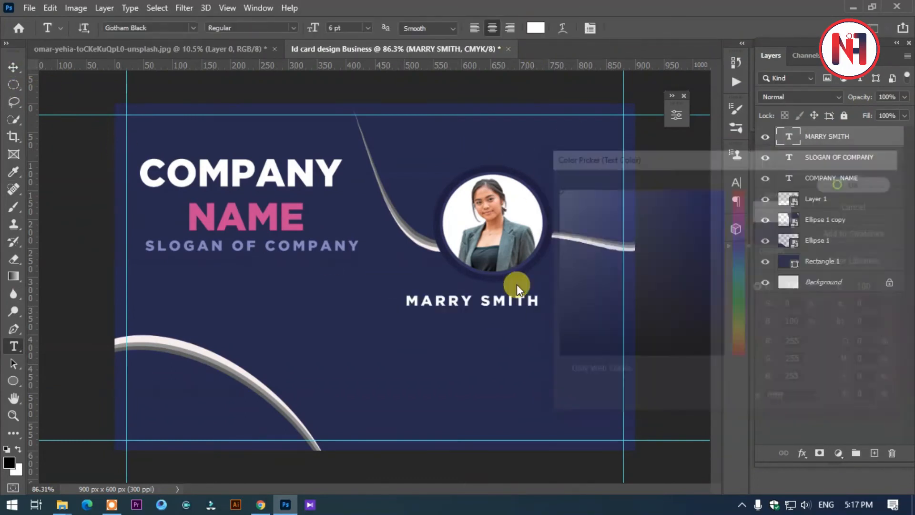
Set the cardholder's name to 8 pt and tighten its letter tracking
left_click(451, 301)
key("ctrl+a")
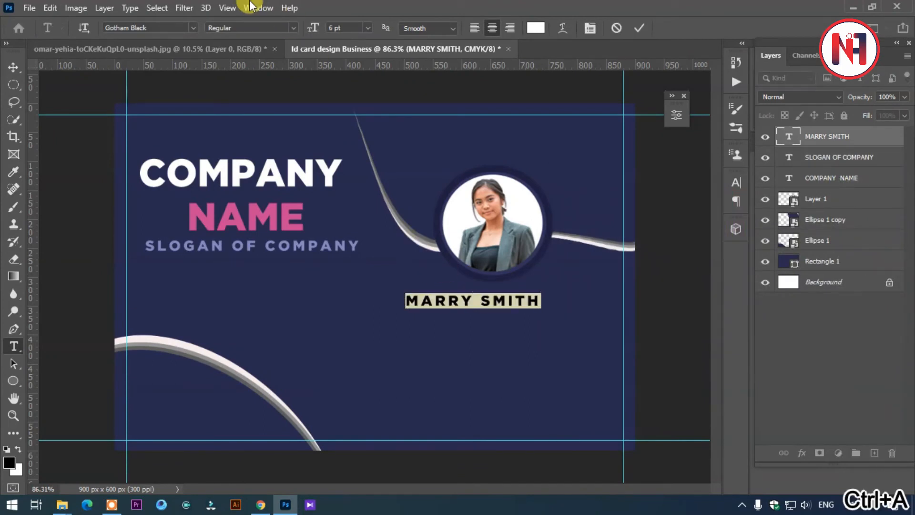
left_click_drag(318, 30, 317, 29)
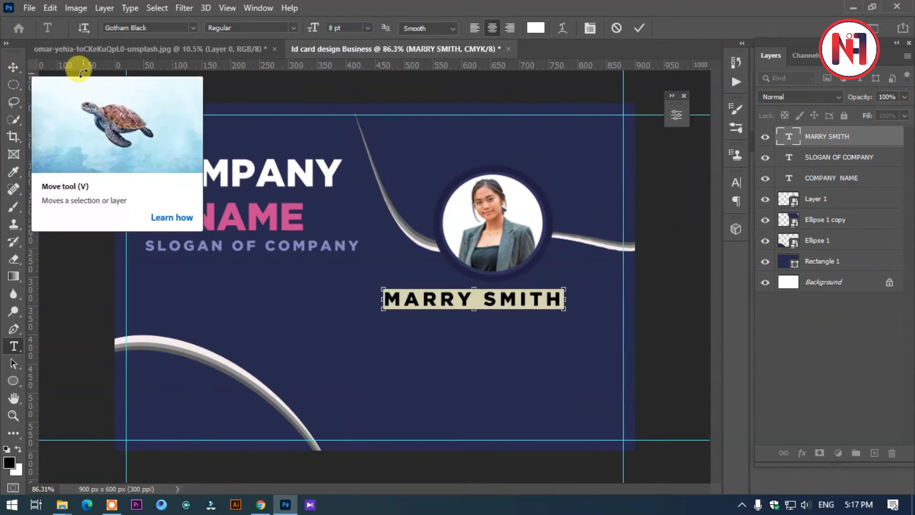
key("ctrl+t")
left_click_drag(667, 235, 662, 237)
left_click(699, 177)
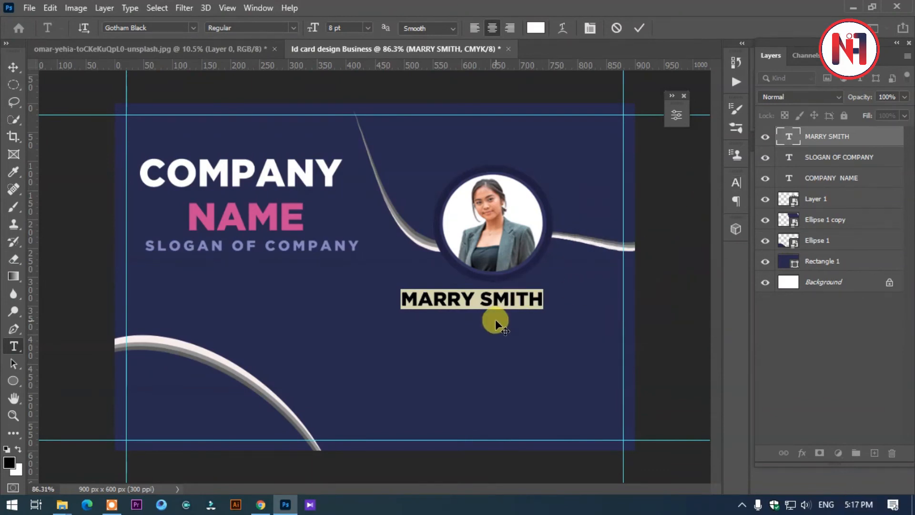
Centre the cardholder's name beneath the circular photo badge
left_click_drag(496, 319, 519, 320)
left_click(13, 68)
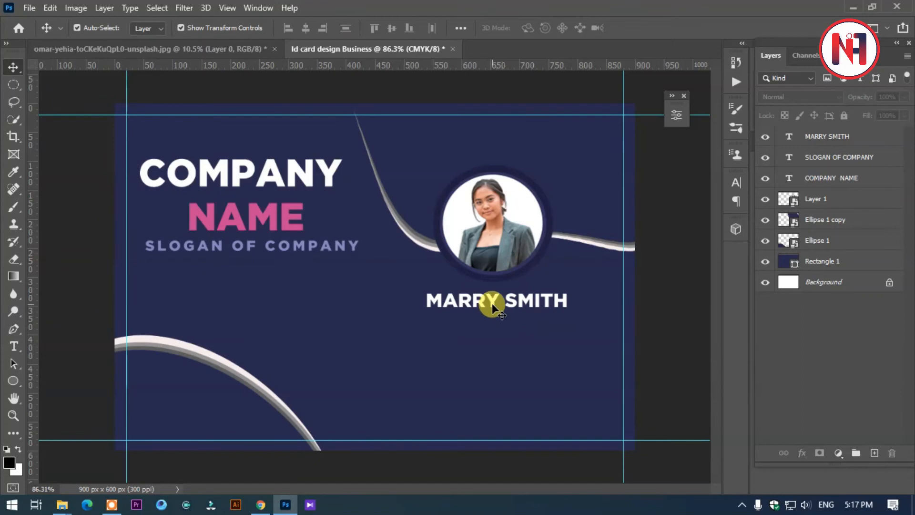
key("t")
left_click(13, 68)
Duplicate the cardholder's name directly below itself and replace the copy's text with POST OF DESIGNATION
left_click_drag(507, 306, 508, 319, "alt")
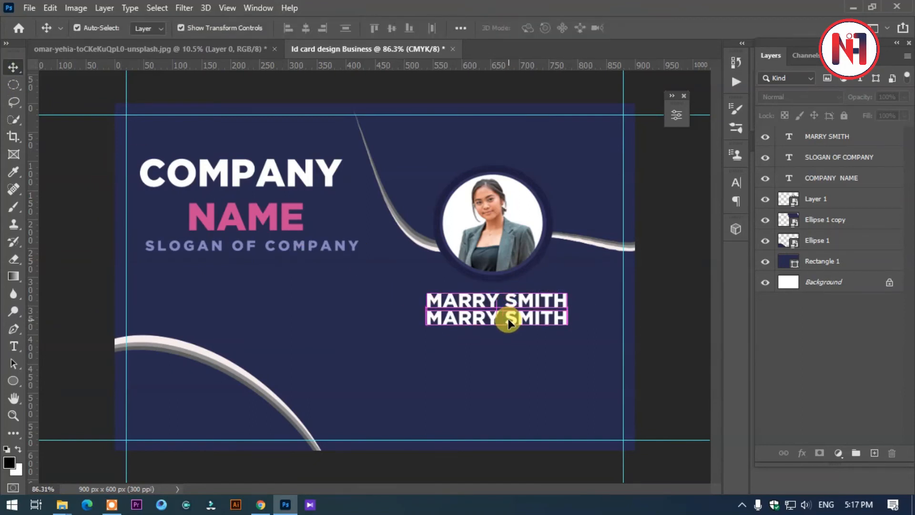
key("t")
left_click(508, 319)
key("ctrl+a")
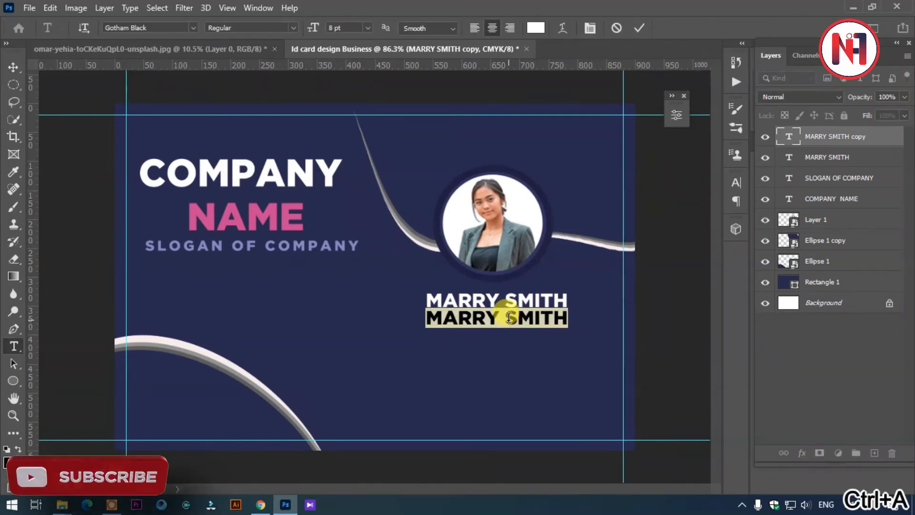
type("POSY OF SE")
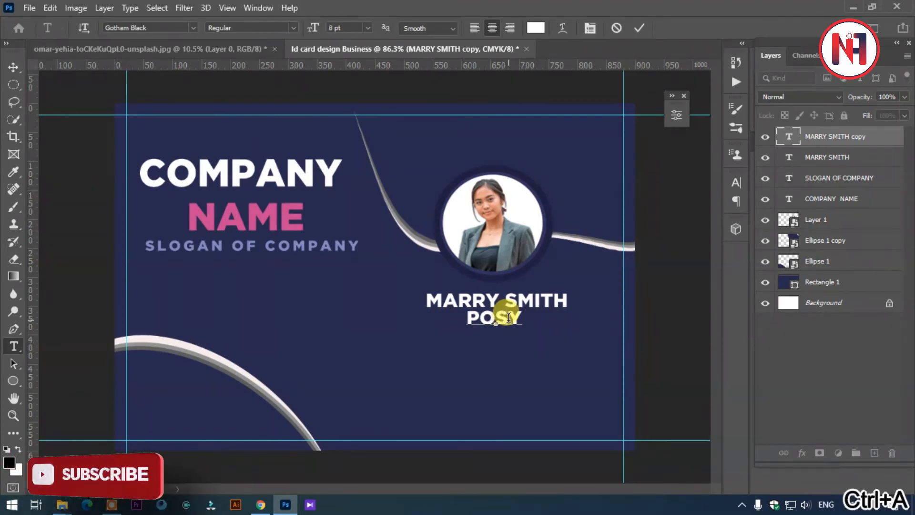
key("BackSpace")
key("BackSpace")
type("DESIGNATION")
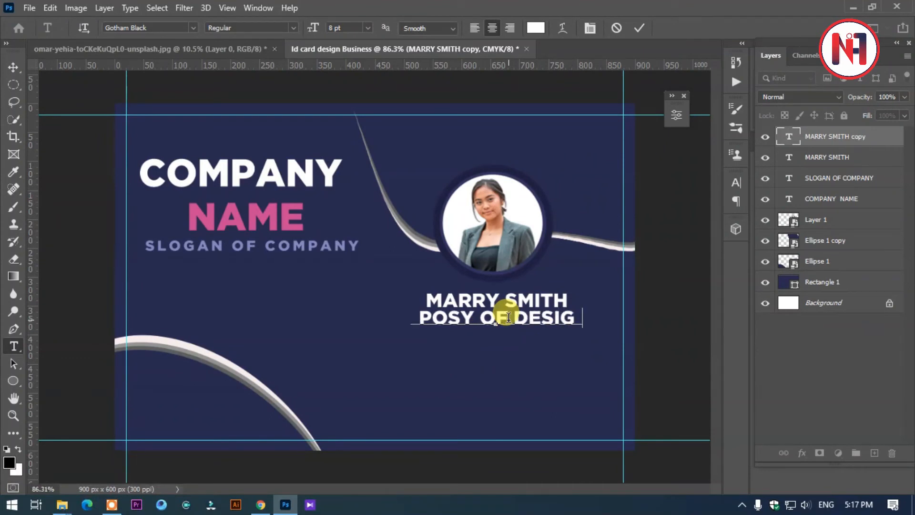
key("ctrl+a")
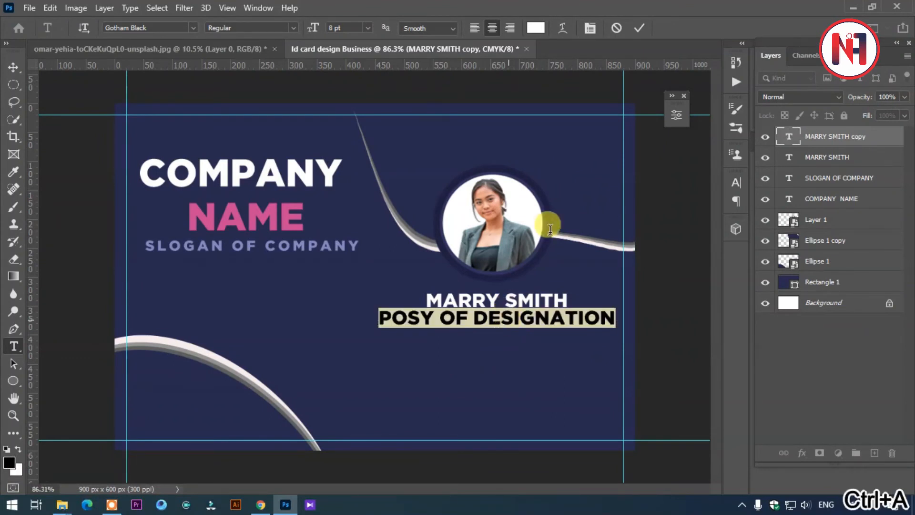
left_click(431, 302)
key("BackSpace")
type("T")
Set the POST OF DESIGNATION line to 4 pt with a letter tracking of 220
key("ctrl+a")
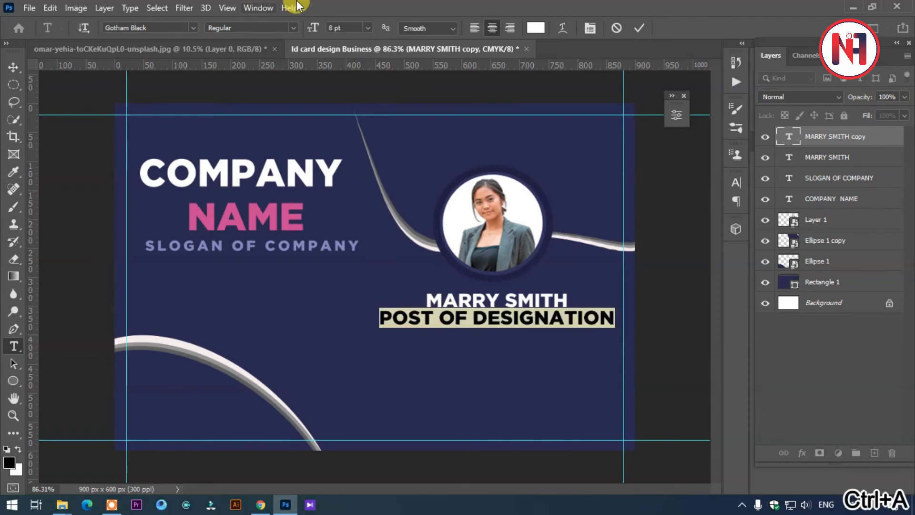
left_click_drag(311, 32, 309, 33)
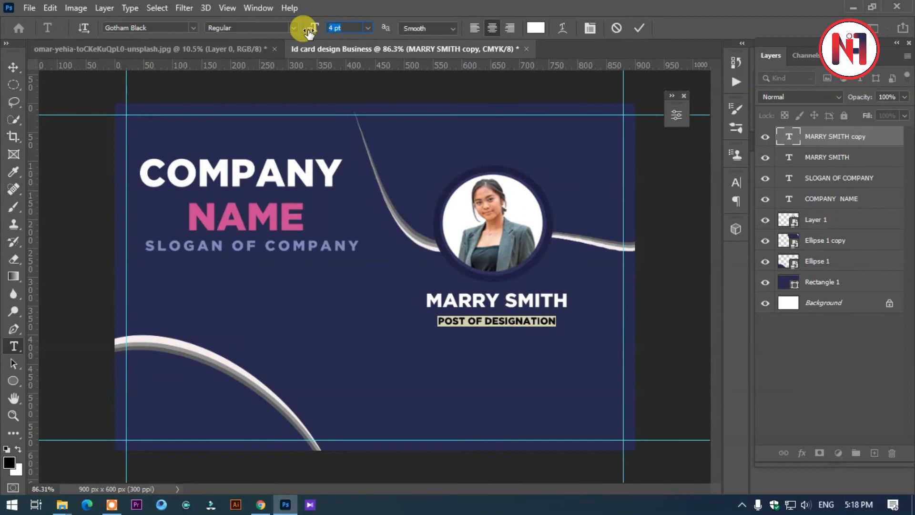
key("ctrl+t")
left_click(676, 232)
left_click_drag(664, 231, 673, 227)
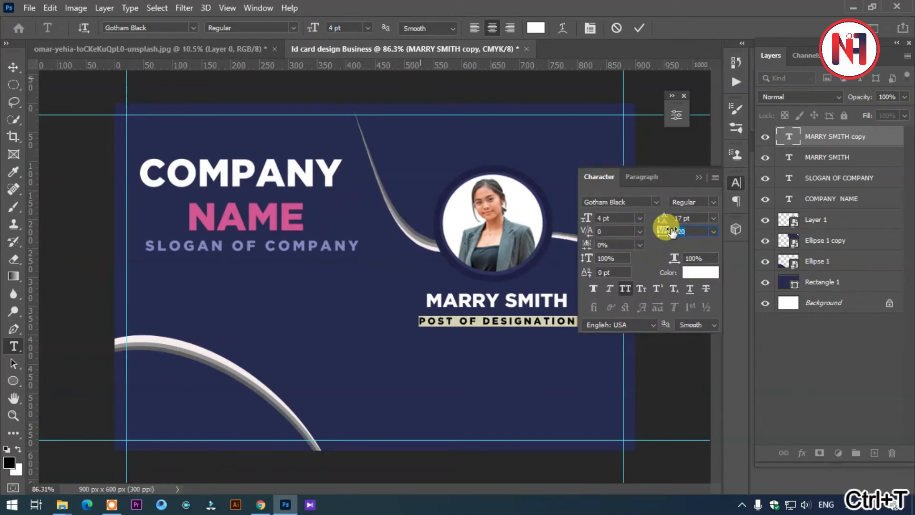
Recolour the POST OF DESIGNATION line from white to a medium periwinkle blue
left_click(686, 274)
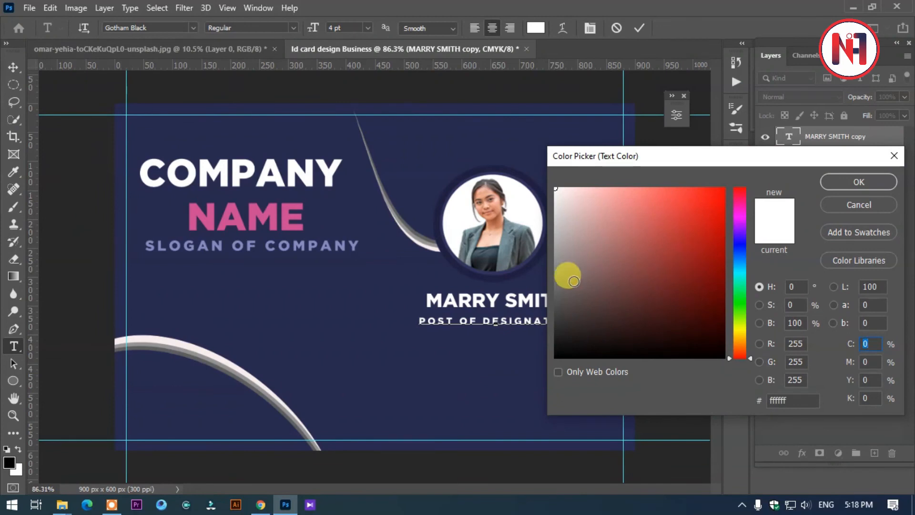
left_click(359, 275)
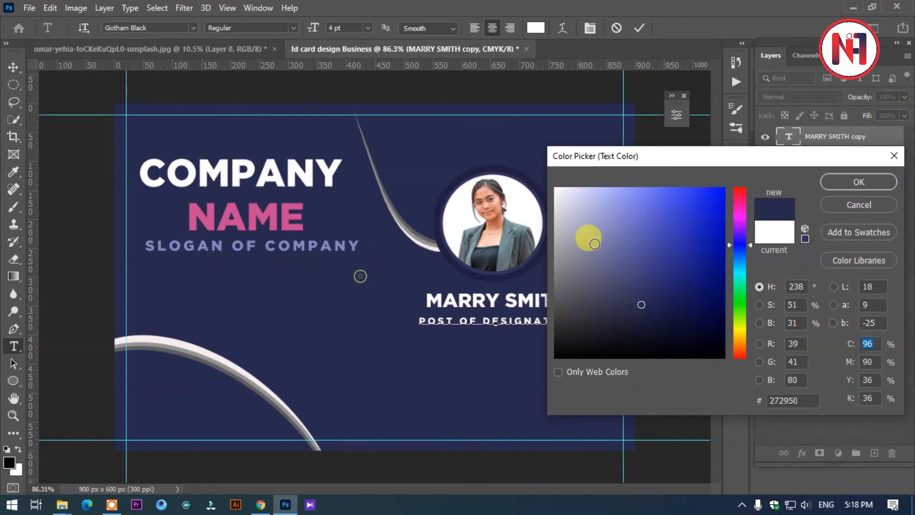
left_click(588, 200)
left_click(596, 187)
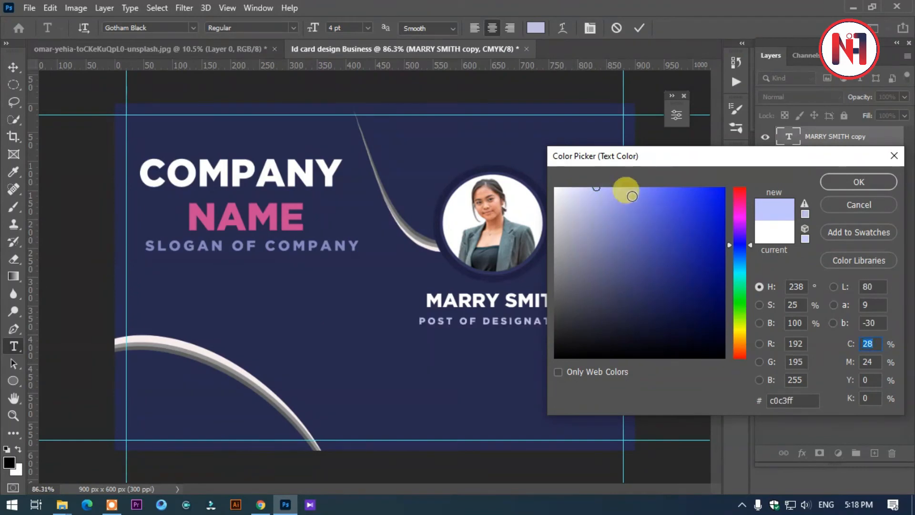
left_click(635, 193)
left_click(867, 182)
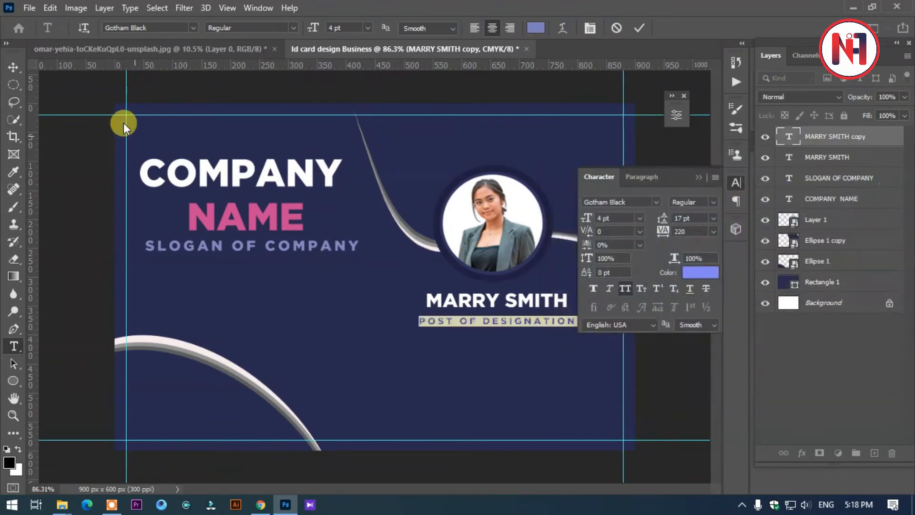
Move the POST OF DESIGNATION line slightly up, closer beneath the cardholder's name
left_click(13, 67)
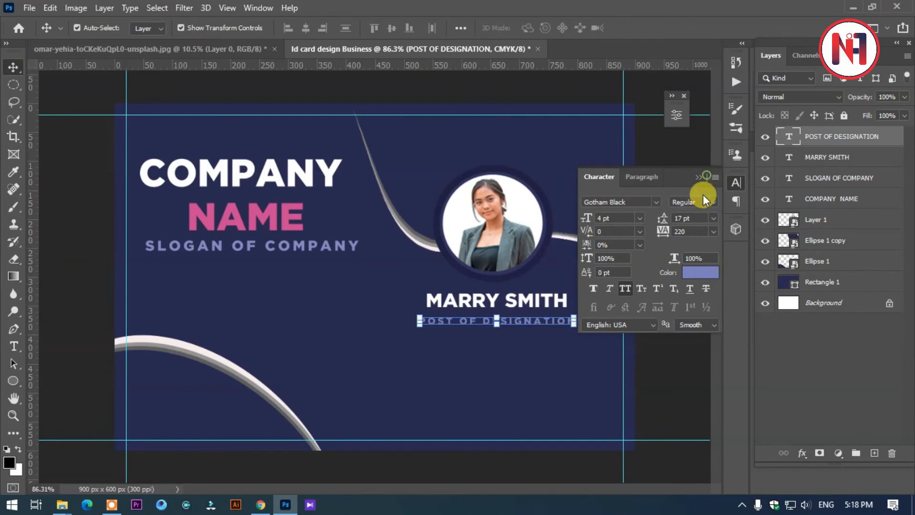
left_click(699, 177)
key("ctrl+t")
key("Return")
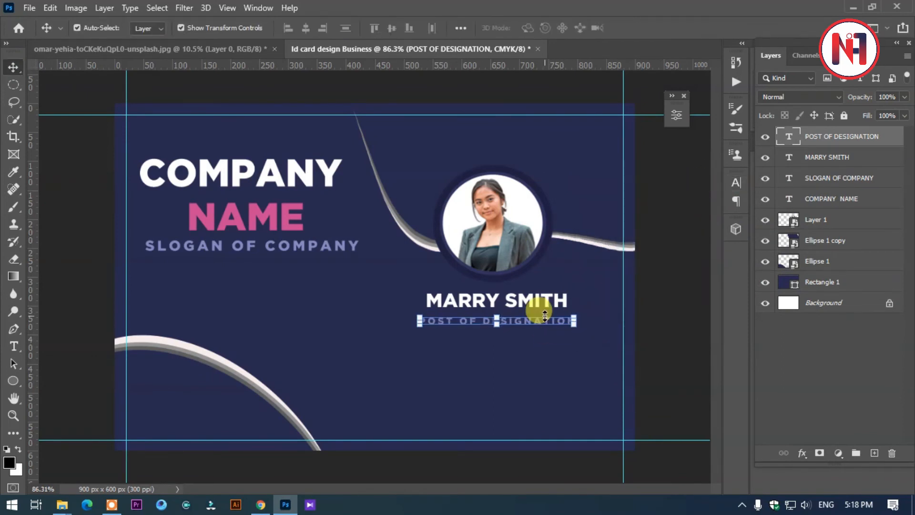
left_click(541, 343)
left_click_drag(540, 321, 541, 317)
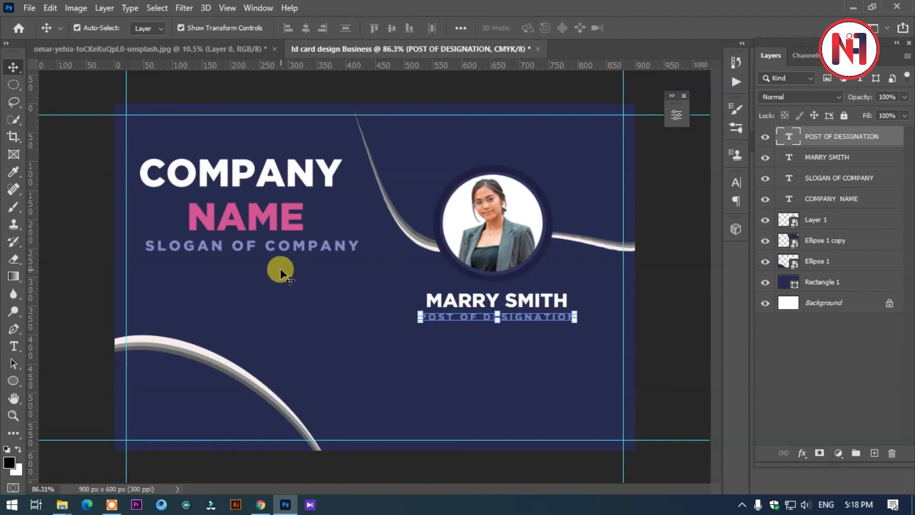
Add a new text line reading DATE OF BIRTH in the empty area below the designation line
left_click(13, 346)
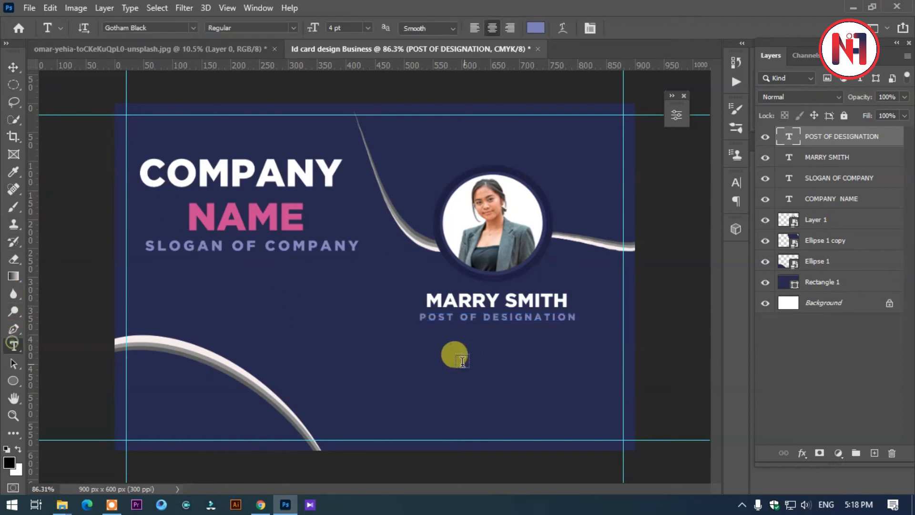
left_click(370, 357)
type("DATE ")
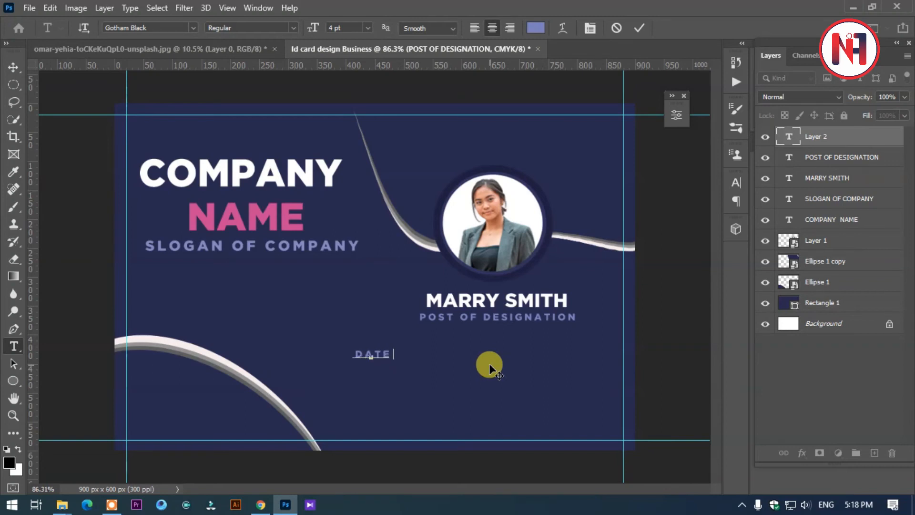
type("OF BIRTH")
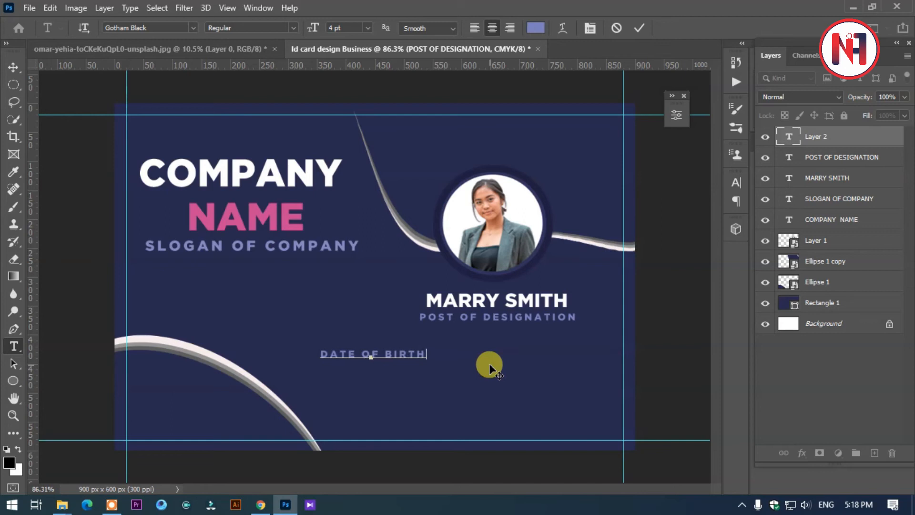
Set the line spacing of the DATE OF BIRTH text to Auto
key("ctrl+a")
key("ctrl+t")
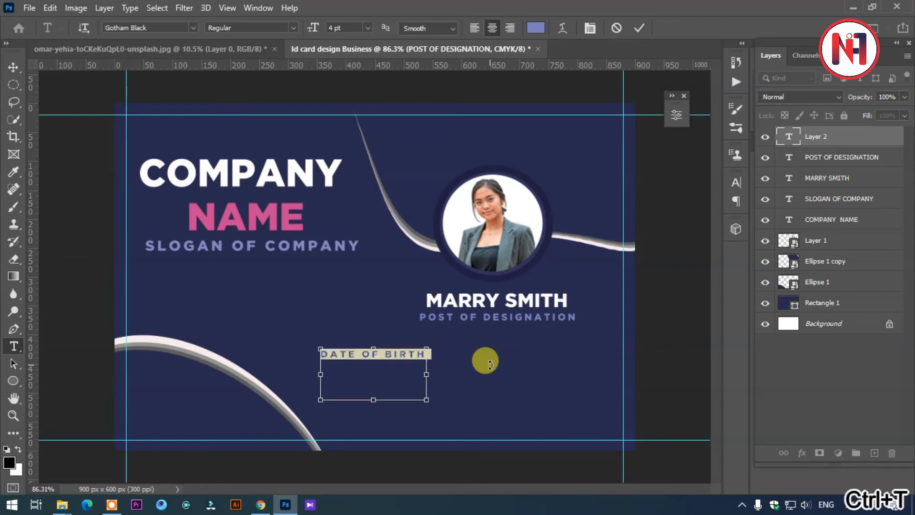
left_click(712, 218)
left_click(705, 230)
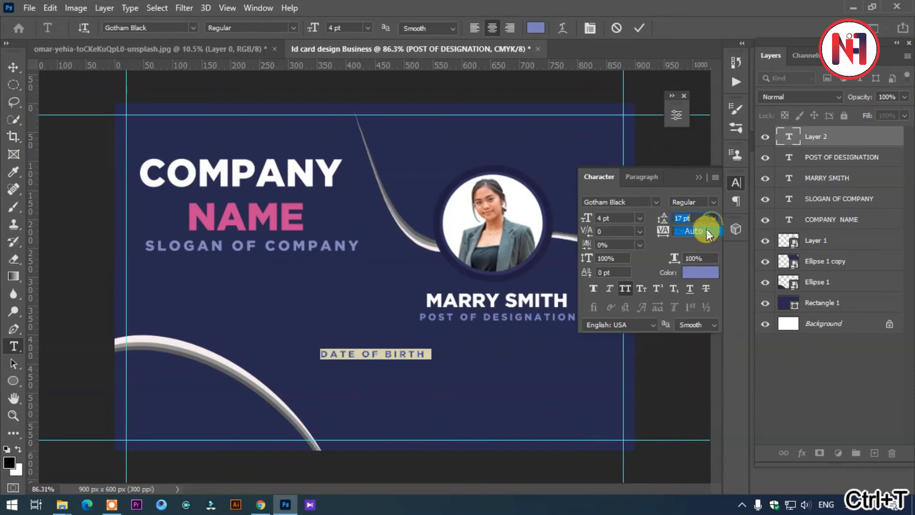
left_click(429, 353)
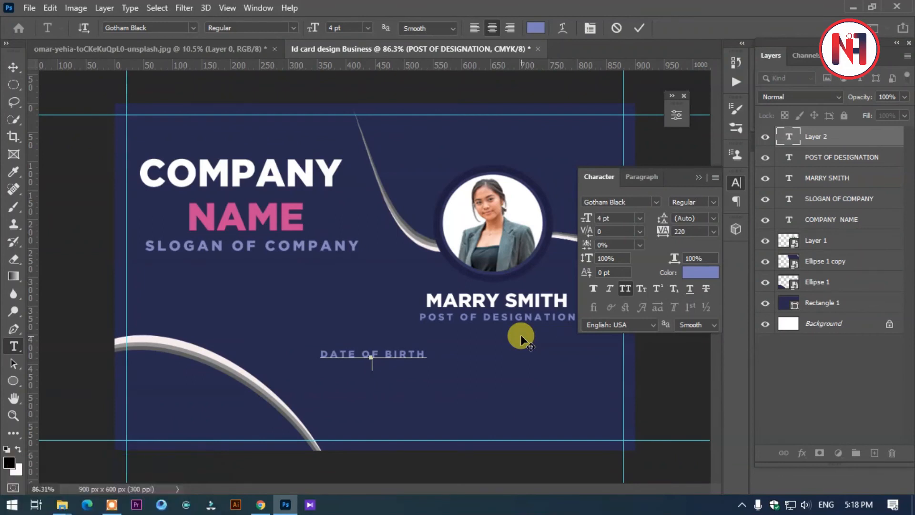
Add the lines EXPIREDATE, BLOOD GROUP, EMAIL ID and CONTACT NUMBER beneath DATE OF BIRTH in the same text block
type("EXPIREDA")
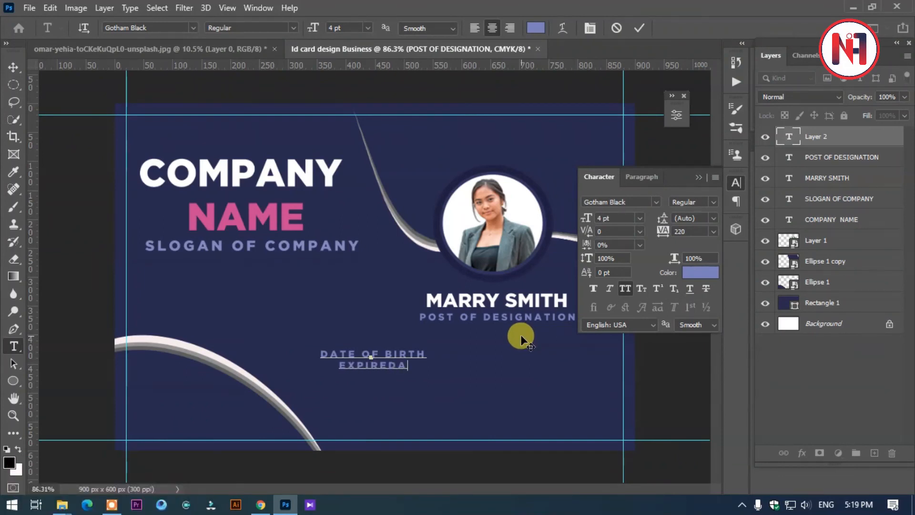
type("TE BLOOD GROUP ")
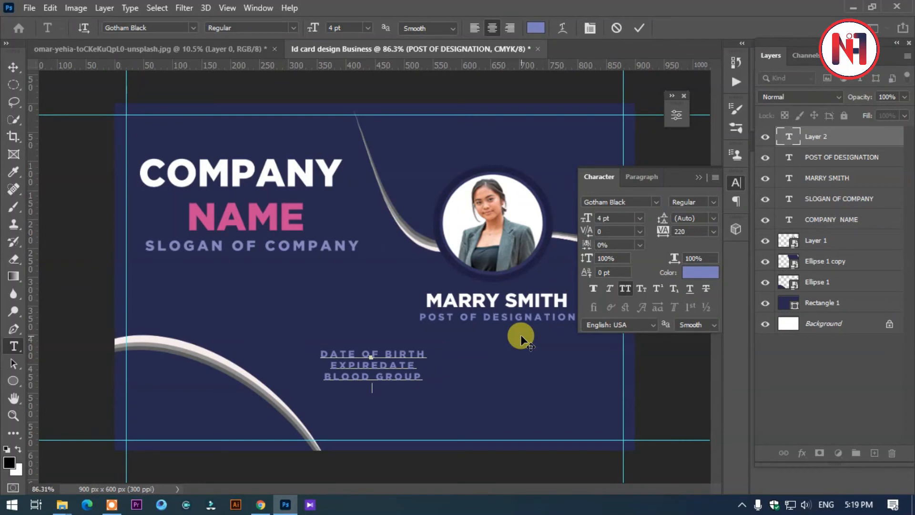
type("EMAIL ID ")
type("CONTAC")
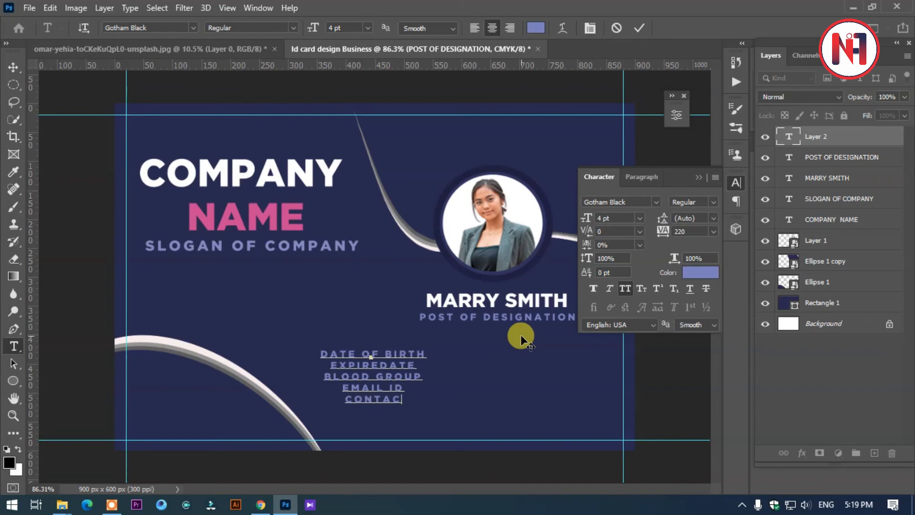
type("T NUMB")
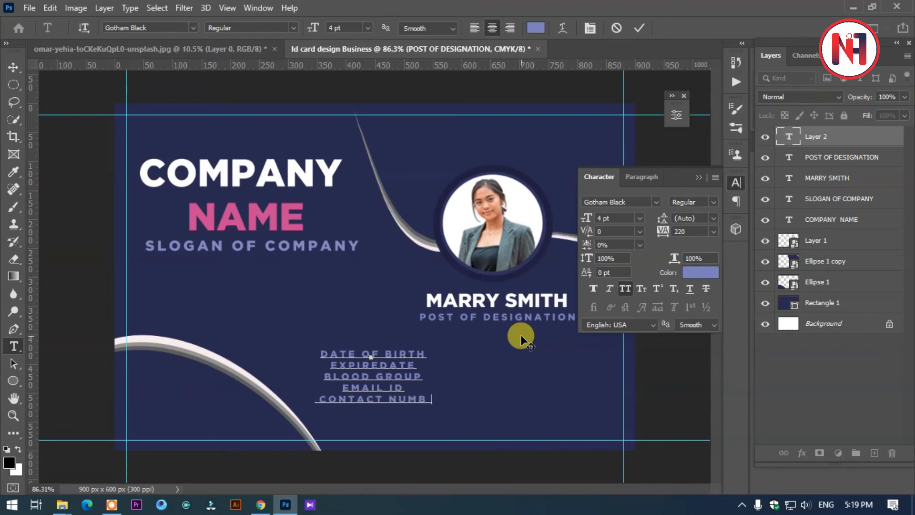
type("ER")
Left-align the five-line details block and shift it slightly up and to the left beneath the designation
key("ctrl+a")
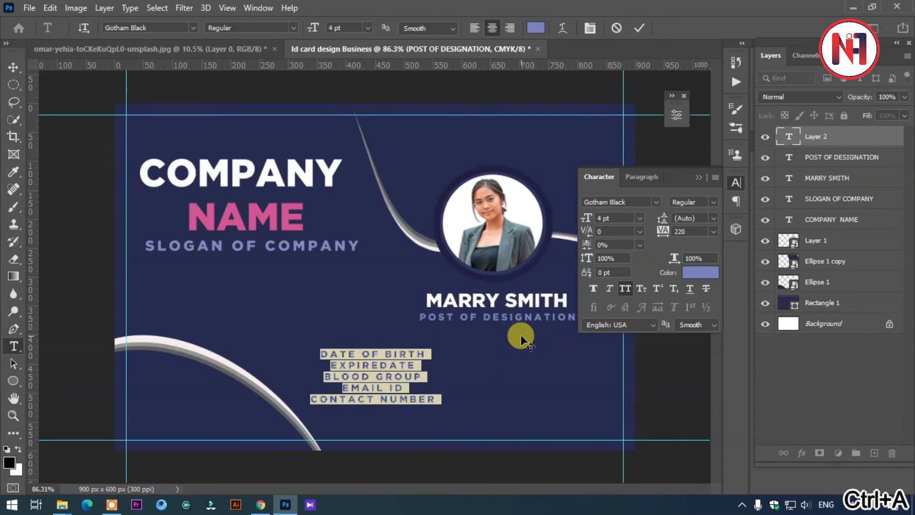
left_click(472, 29)
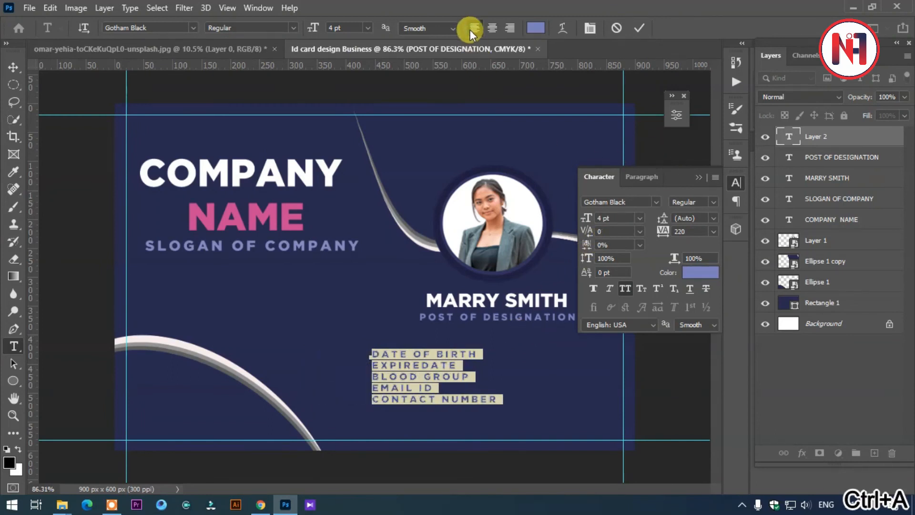
mouse_move(460, 420)
left_mouse_down()
mouse_move(500, 404)
mouse_move(452, 407)
left_mouse_up()
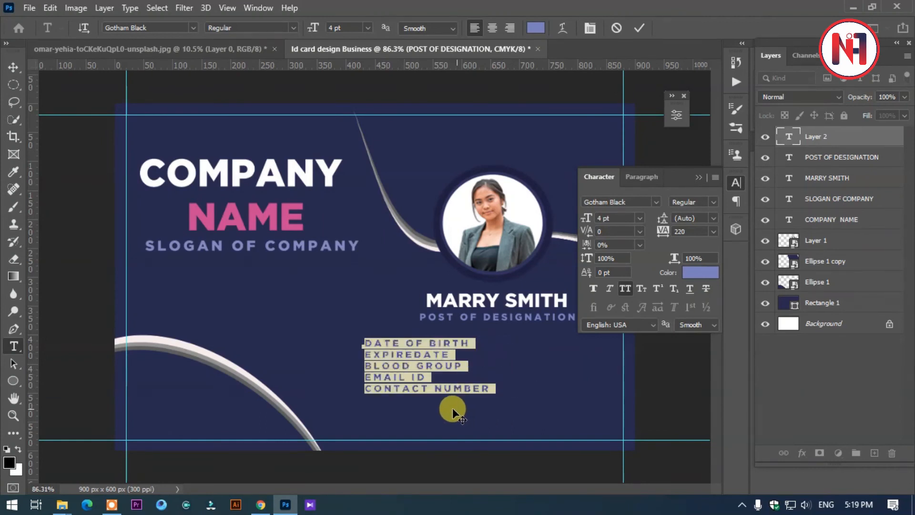
left_click(697, 177)
left_click(615, 248)
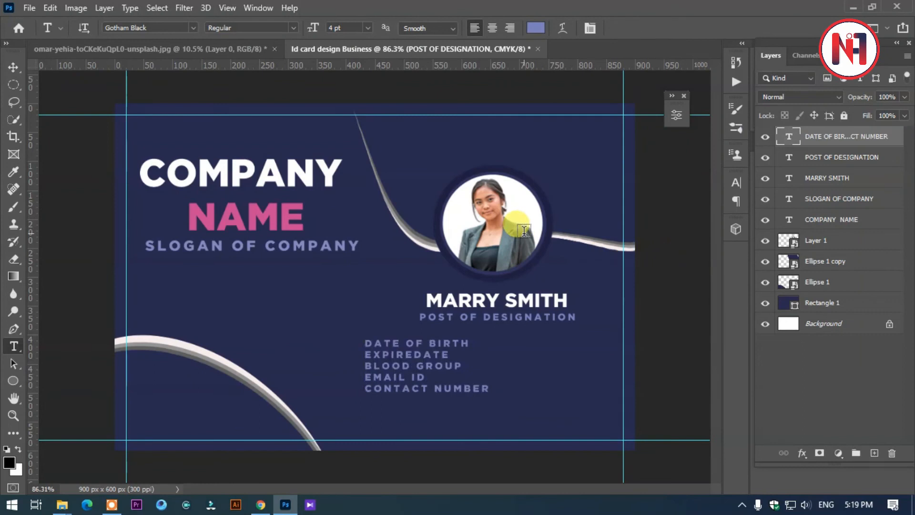
Leave text editing and move the round photo badge slightly to the left along the upper curve
key("ctrl+z")
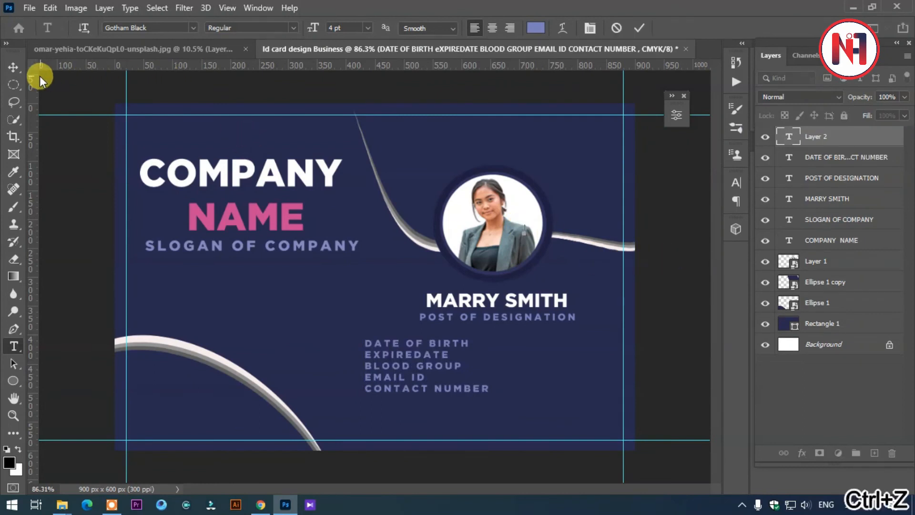
left_click(13, 67)
left_click_drag(525, 215, 505, 218)
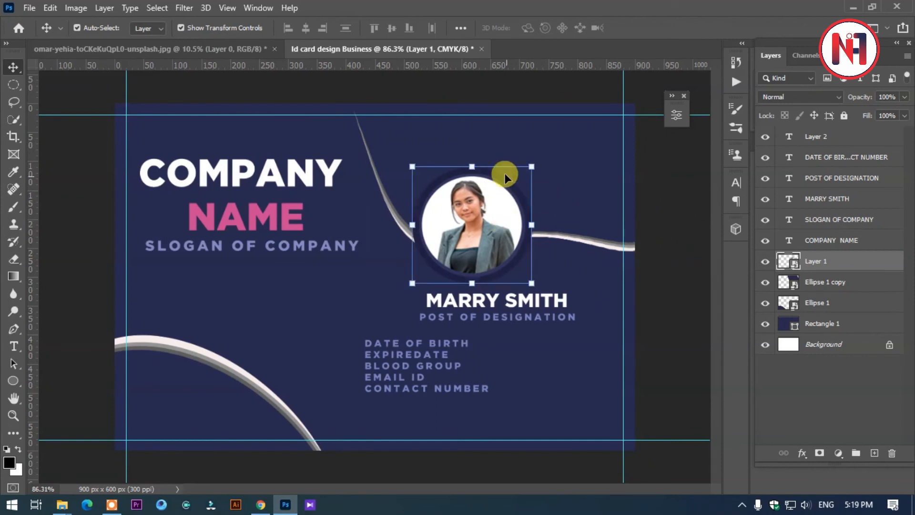
left_click_drag(532, 164, 547, 138)
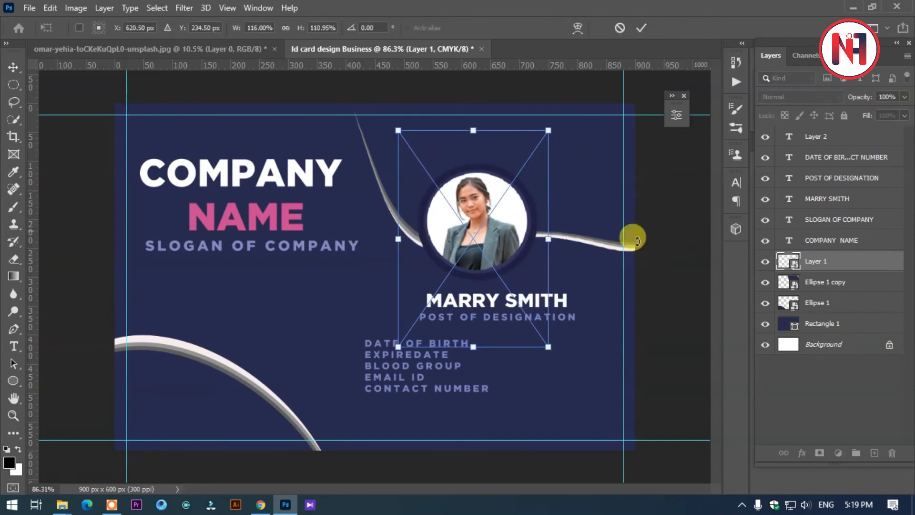
key("Return")
Centre the cardholder's name and designation under the moved photo badge and shift the details block left and slightly down
left_click_drag(528, 301, 508, 301)
left_click_drag(563, 316, 541, 319)
left_click_drag(407, 352, 361, 365)
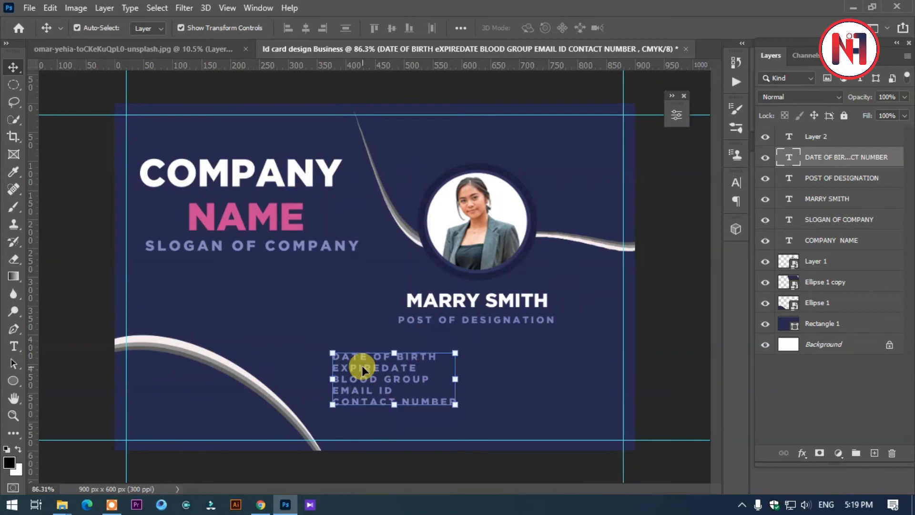
left_click(651, 291)
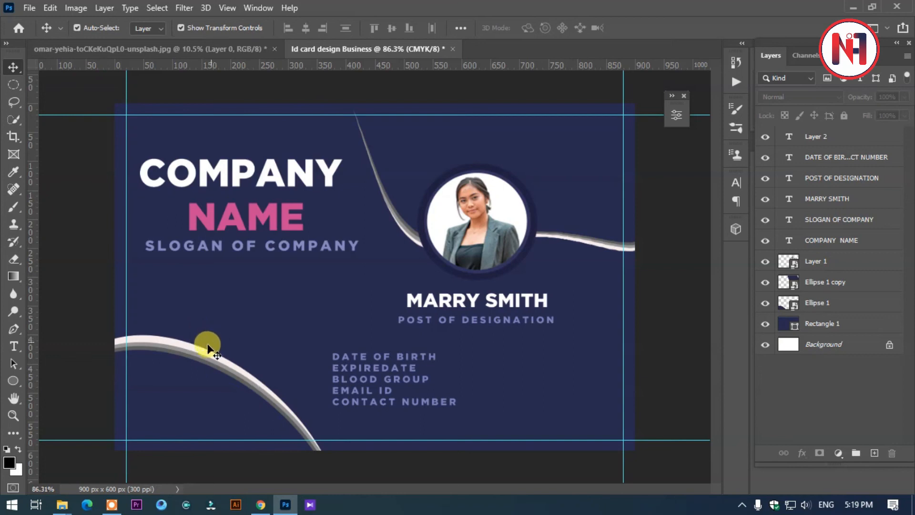
Move the slogan lower and enlarge the COMPANY NAME text to about 110% width and 119% height above it
left_click(265, 245)
left_click_drag(292, 245, 278, 273)
left_click(261, 227)
left_click_drag(261, 217, 266, 224)
left_click(348, 237)
left_click_drag(349, 240, 362, 254)
left_click_drag(310, 188, 319, 186)
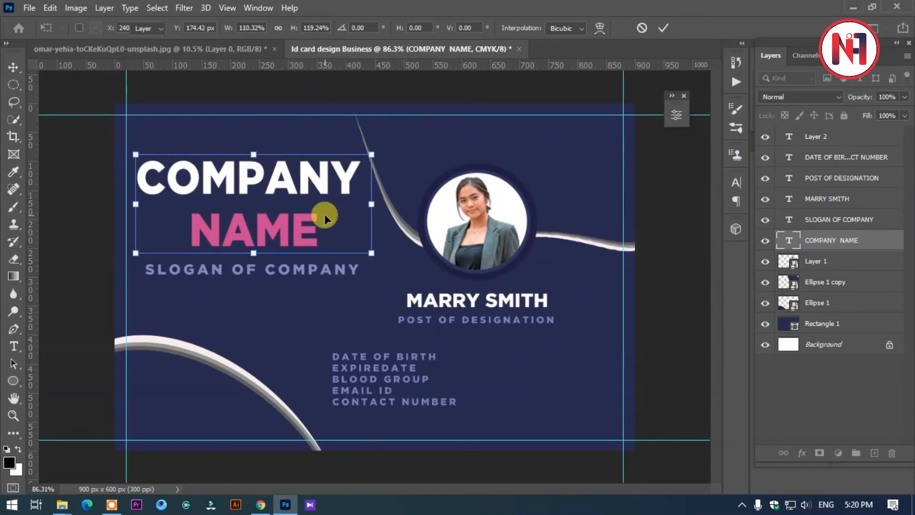
key("Return")
Move the slogan slightly further down to leave a clear gap beneath the enlarged company name
left_click(68, 242)
left_click_drag(195, 267, 214, 277)
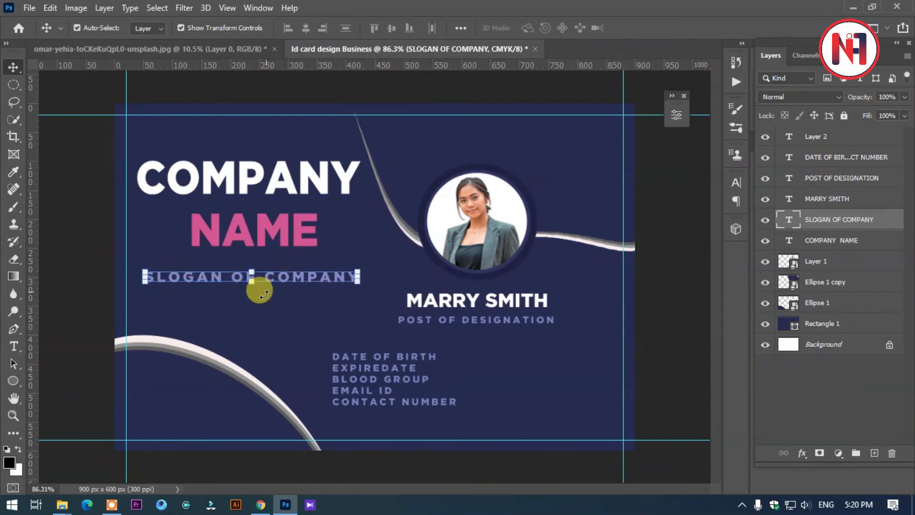
left_click(112, 236)
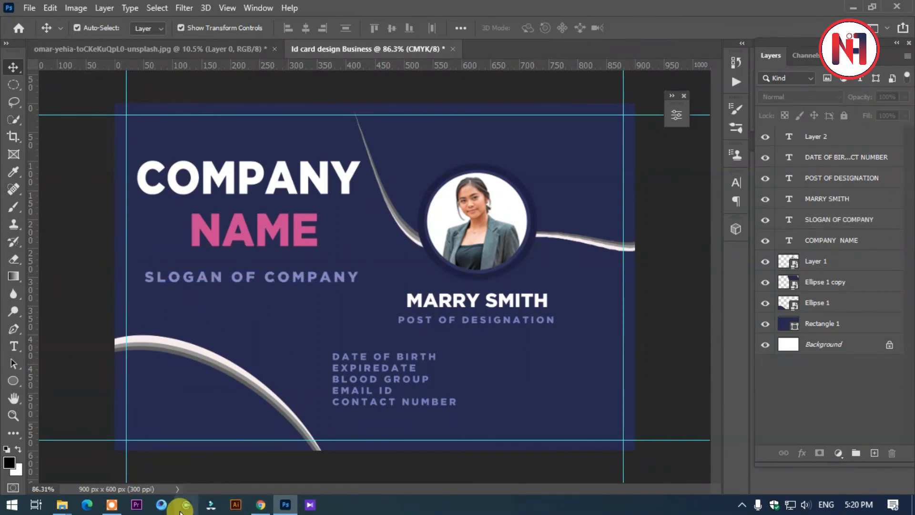
Switch to File Explorer and place the Qr Code image from the id card design tutorial folder into the card
mouse_move(72, 509)
left_click(91, 441)
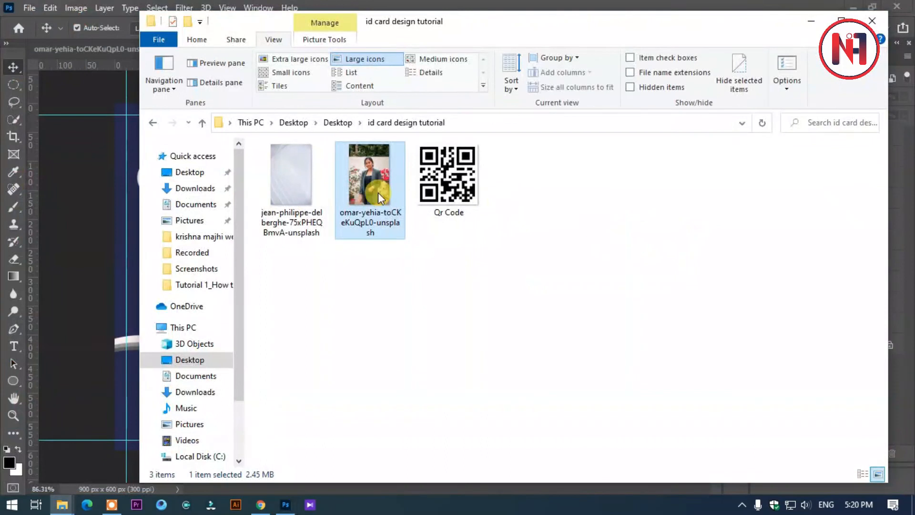
left_click(453, 160)
left_click_drag(510, 30, 689, 55)
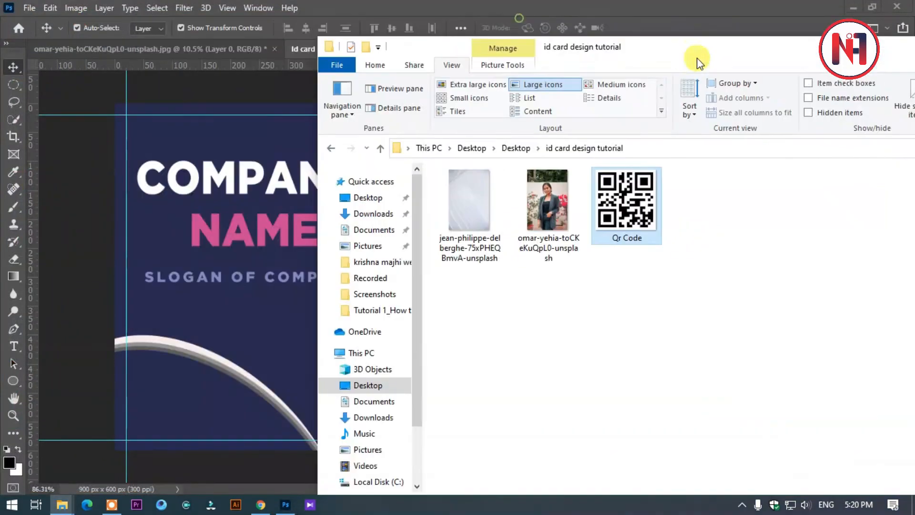
left_click_drag(625, 213, 182, 410)
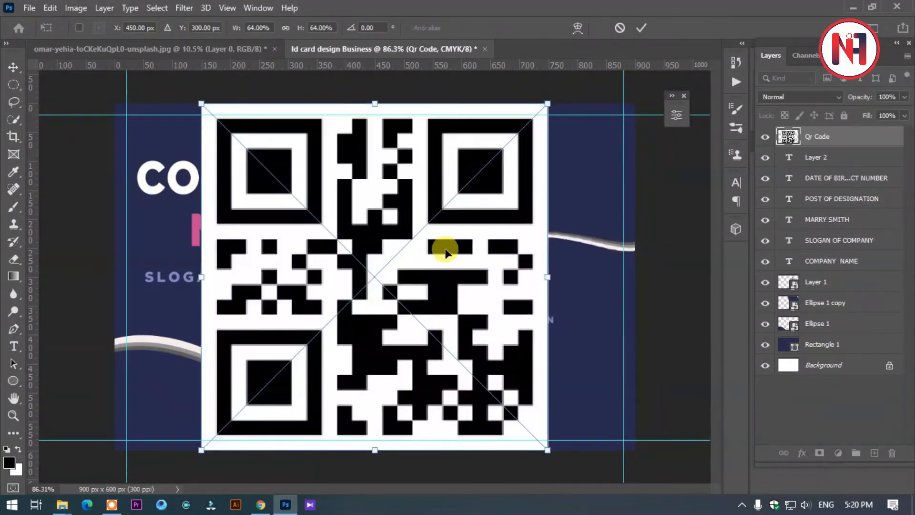
Shrink the QR code to a small square and position it inside the curve at the card's lower-left corner
left_click_drag(548, 104, 420, 240)
left_click_drag(395, 270, 186, 403)
key("Return")
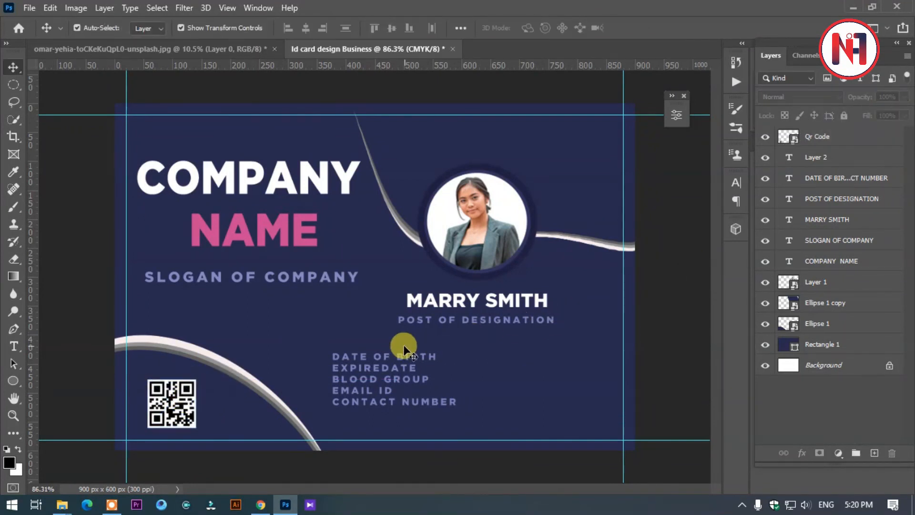
Draw a rectangle about 114 by 106 px around the QR code and remove its fill
scroll(197, 380, "up", 1)
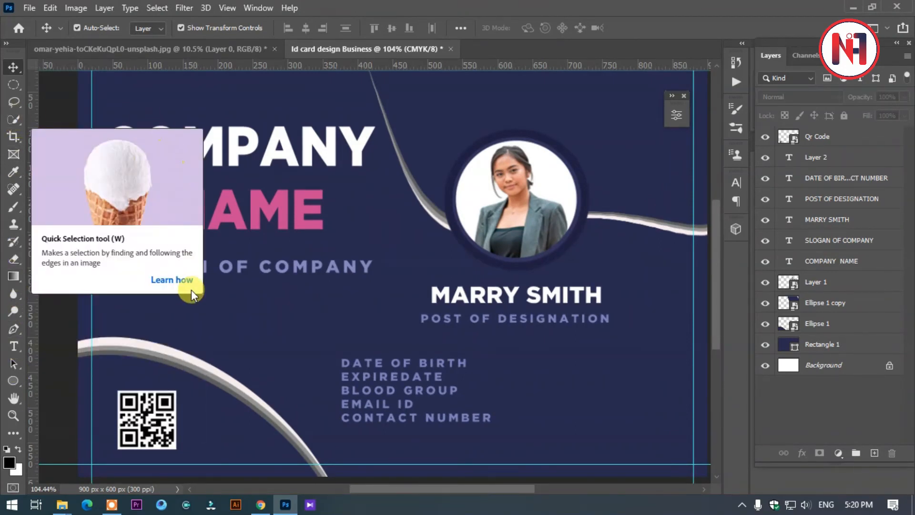
right_click(14, 380)
left_click(52, 379)
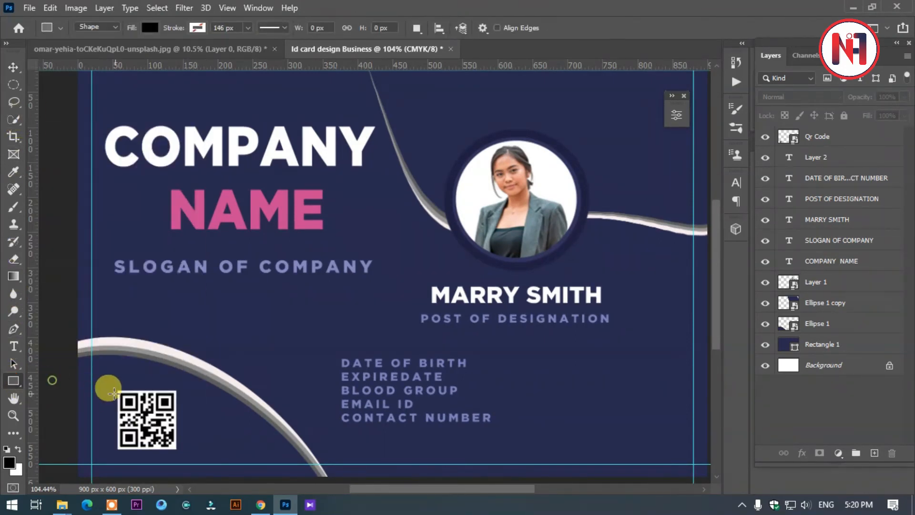
left_click_drag(108, 383, 186, 457)
left_click(150, 30)
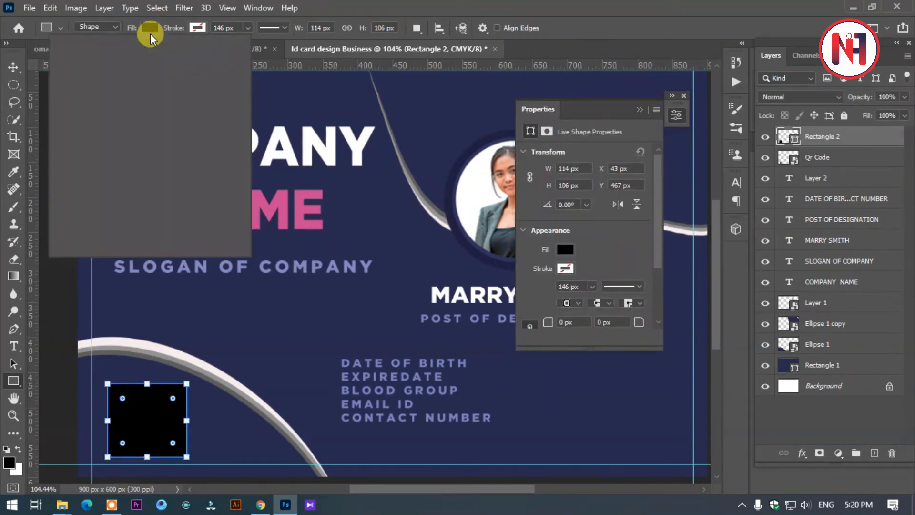
left_click(72, 55)
Give the rectangle around the QR code a white outline 3 px thick
left_click(199, 30)
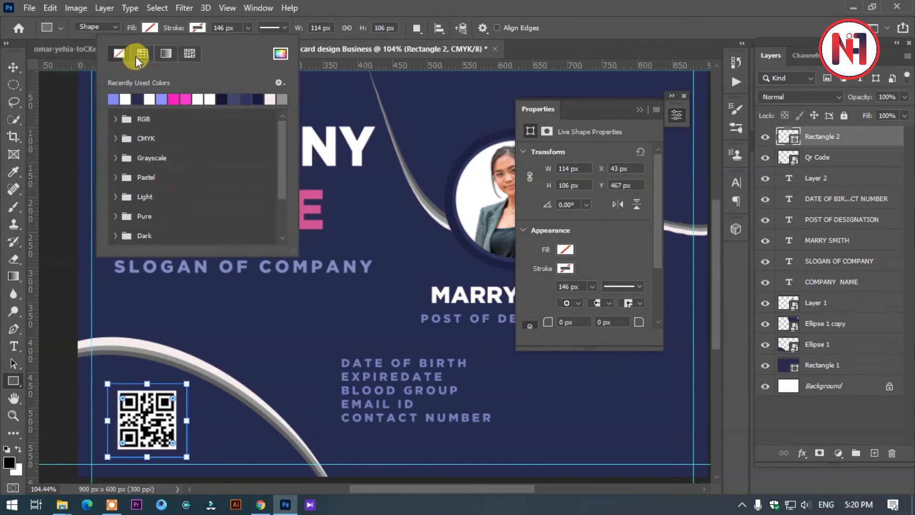
left_click(124, 99)
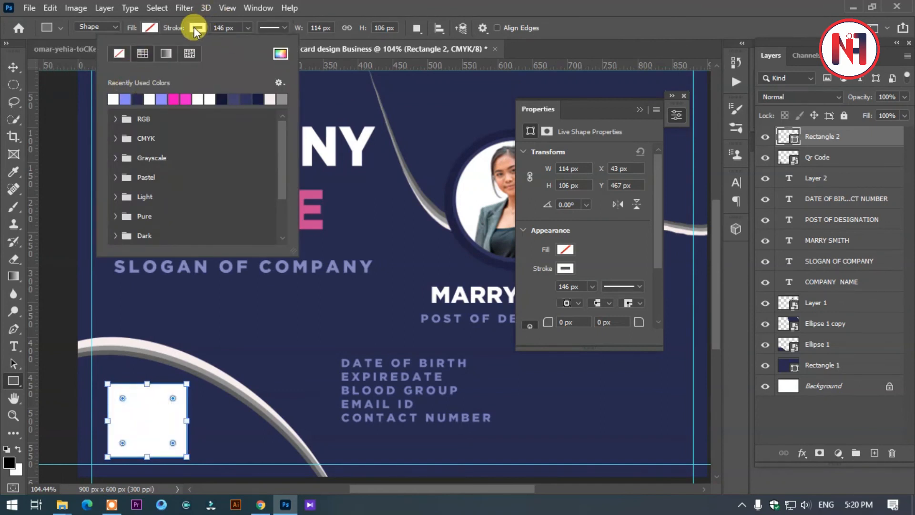
mouse_move(180, 27)
left_mouse_down()
mouse_move(145, 28)
mouse_move(115, 52)
left_mouse_up()
mouse_move(179, 32)
left_mouse_down()
mouse_move(147, 33)
mouse_move(152, 42)
left_mouse_up()
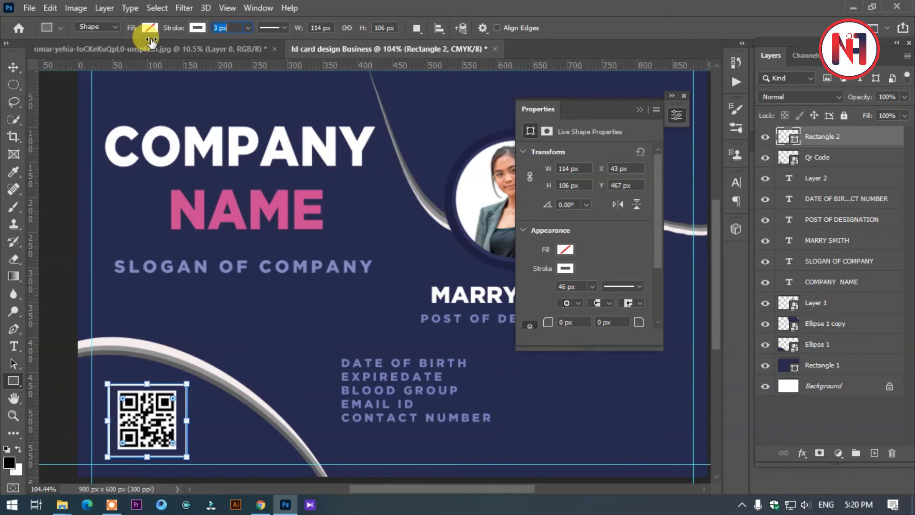
left_click(14, 67)
left_click(52, 130)
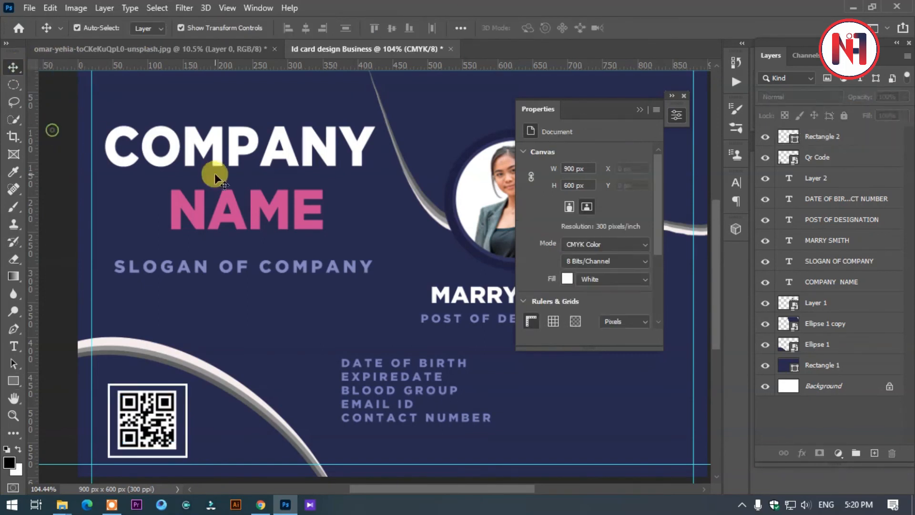
Recolour the five-line details block from DATE OF BIRTH to CONTACT NUMBER white
scroll(224, 171, "down", 4)
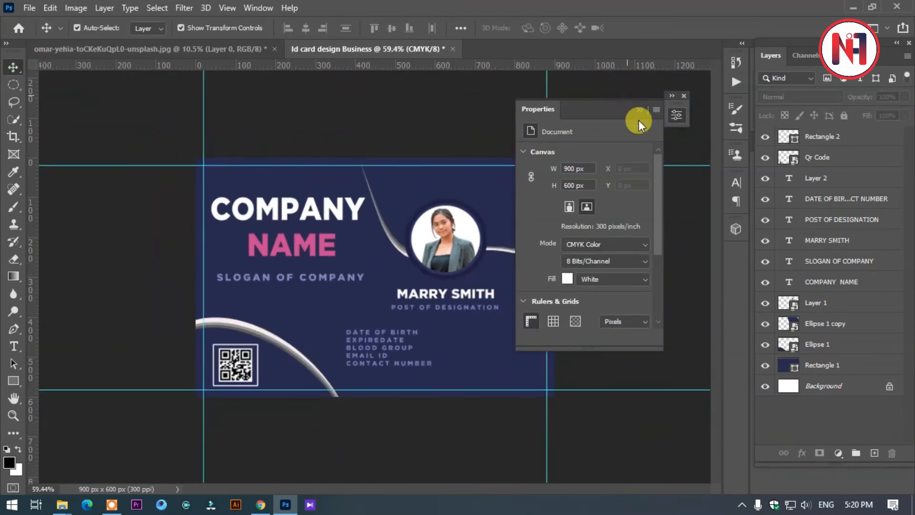
left_click(640, 109)
double_click(392, 342)
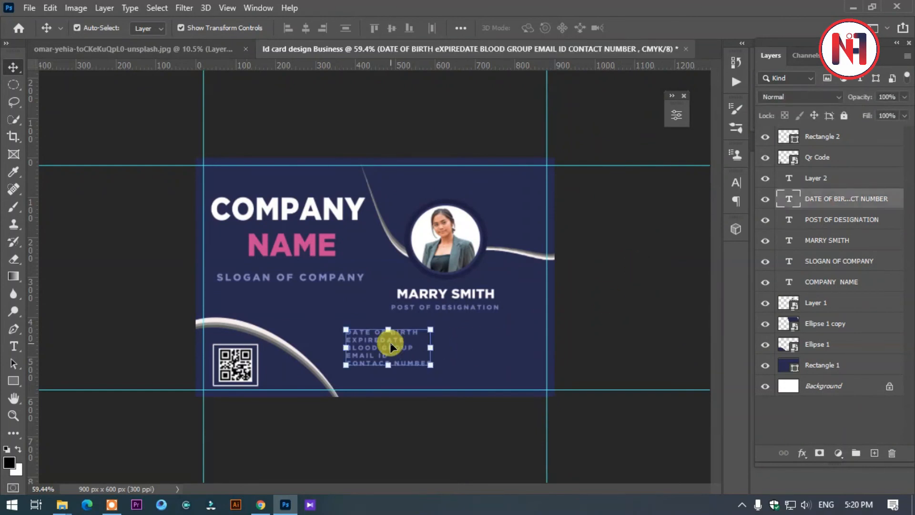
left_click(533, 29)
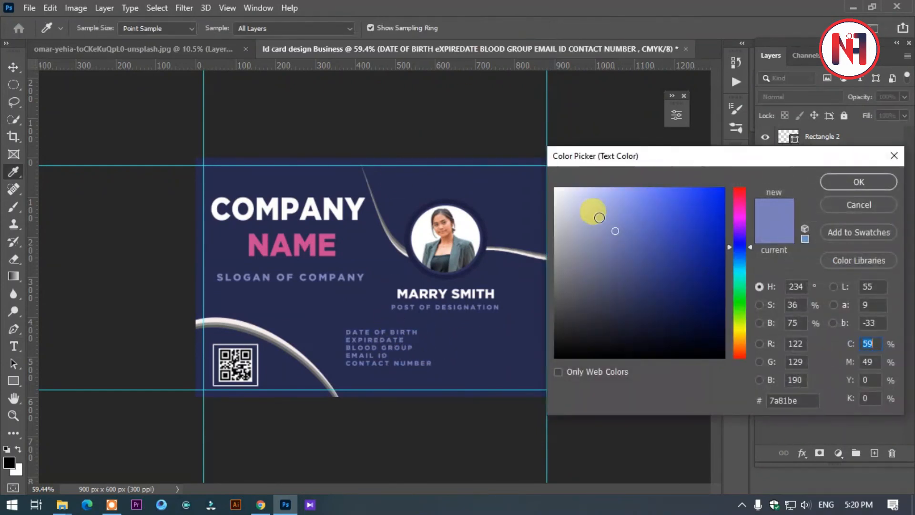
left_click_drag(592, 210, 388, 106)
left_click(845, 181)
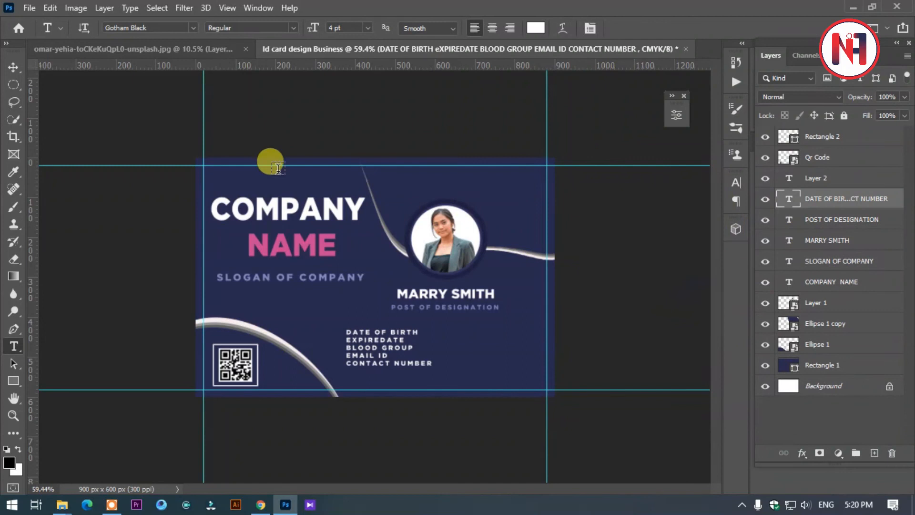
left_click(14, 68)
left_click(80, 181)
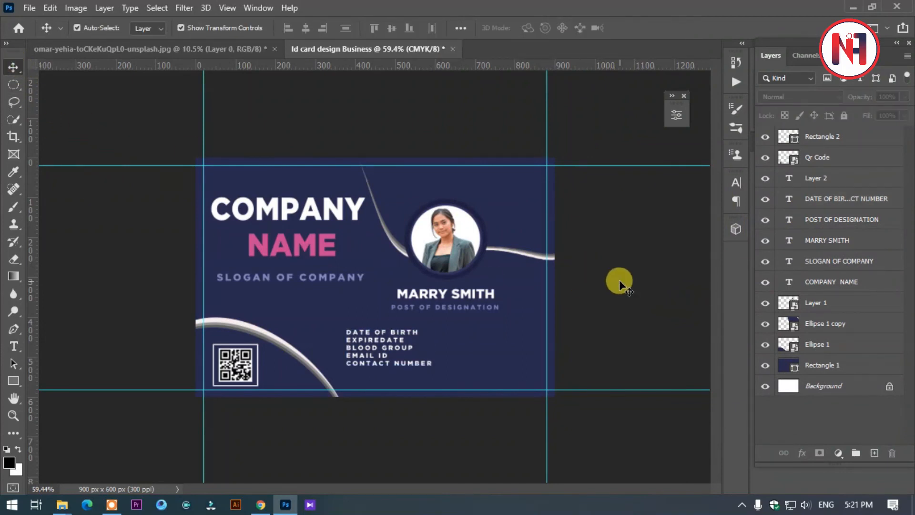
Recolour the card's background rectangle from navy to near-black and deselect it
scroll(524, 246, "down", 2)
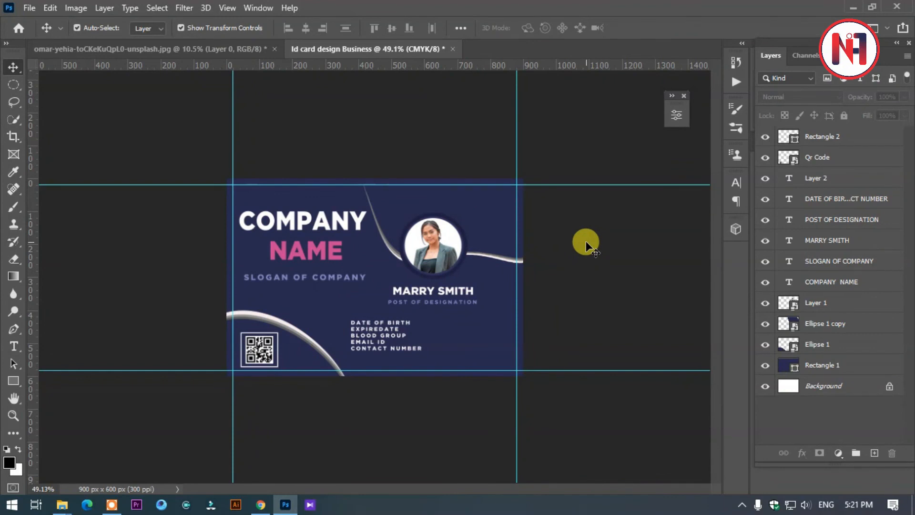
left_click(485, 323)
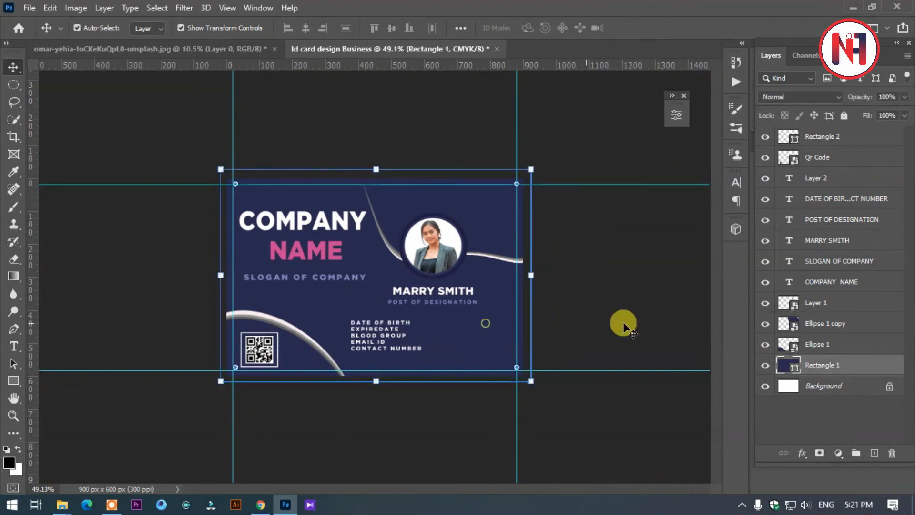
double_click(784, 365)
left_click_drag(686, 327, 554, 349)
left_click_drag(552, 378, 547, 340)
left_click(860, 180)
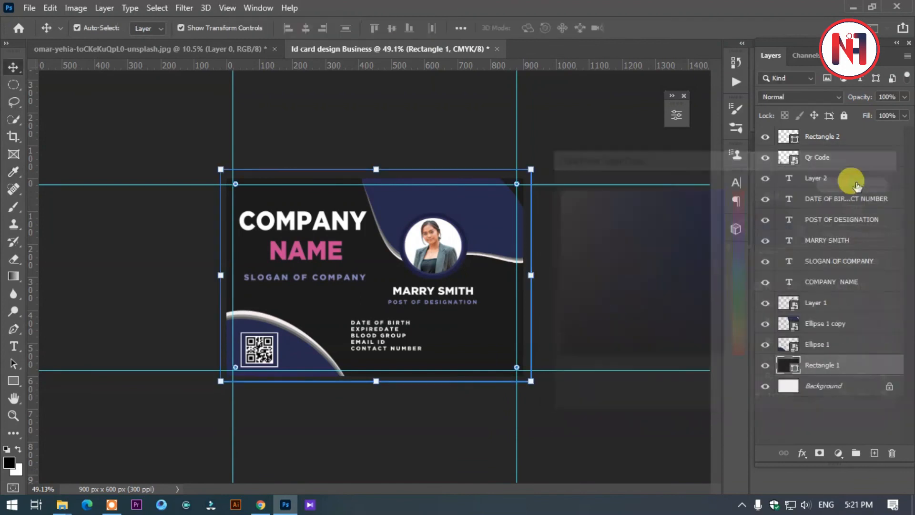
scroll(560, 228, "down", 2)
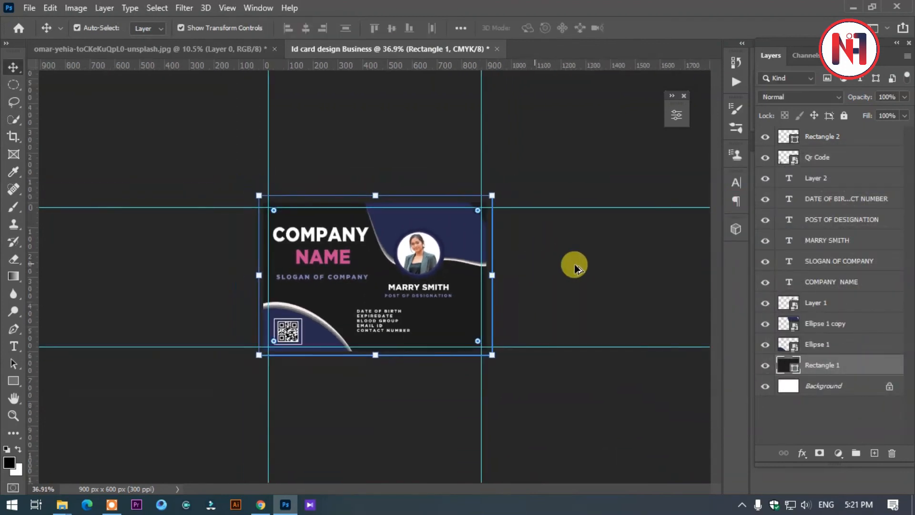
left_click(662, 258)
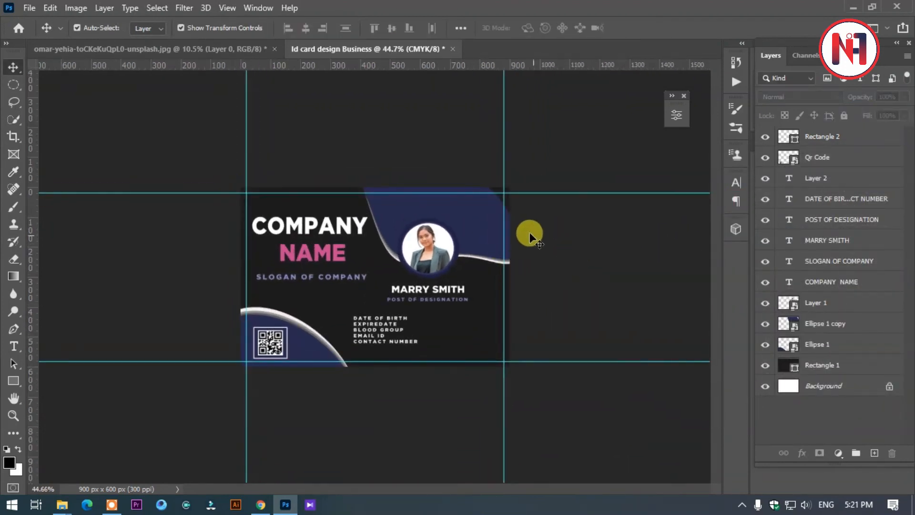